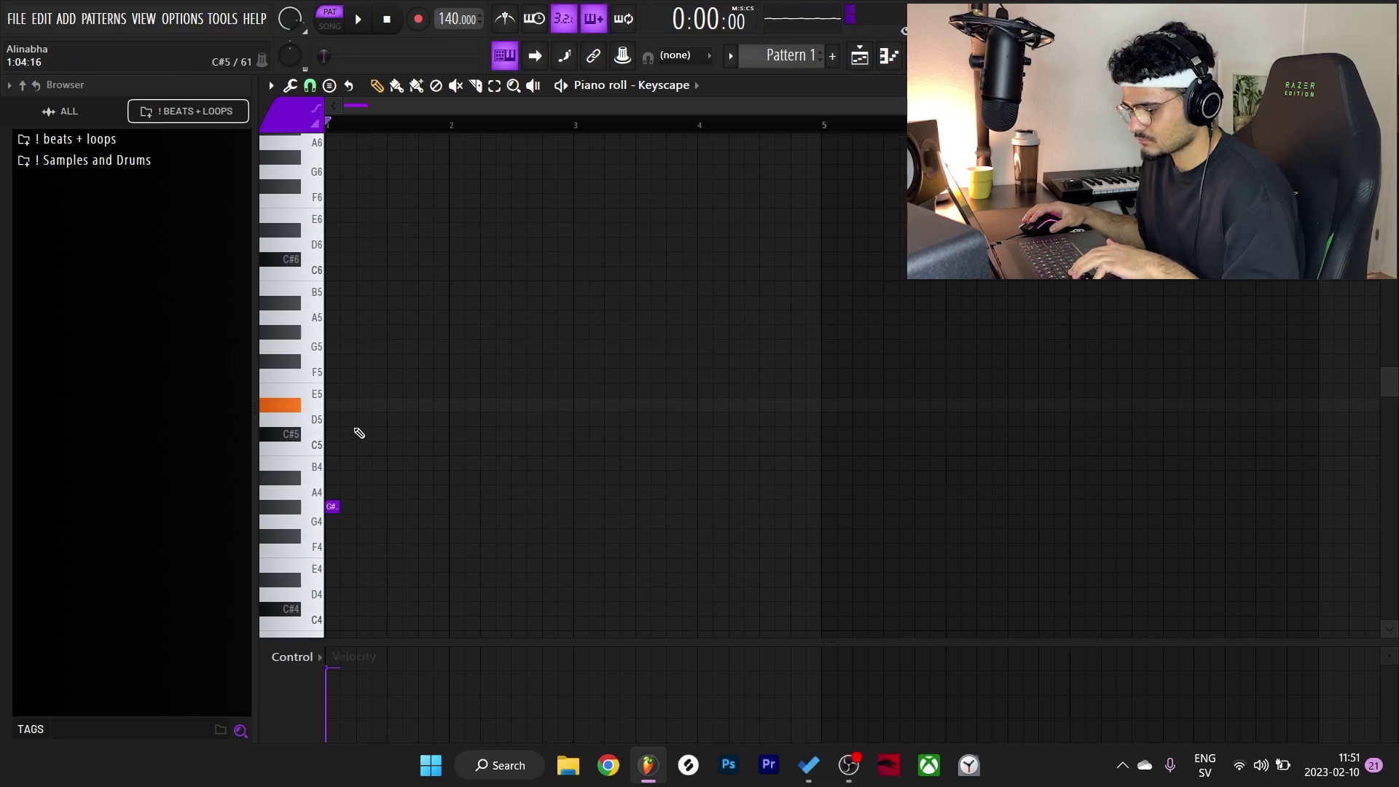
# Step: Duplicate the two opening notes one octave higher and play the stacked notes
pyautogui.hotkey('ctrl', 'a')
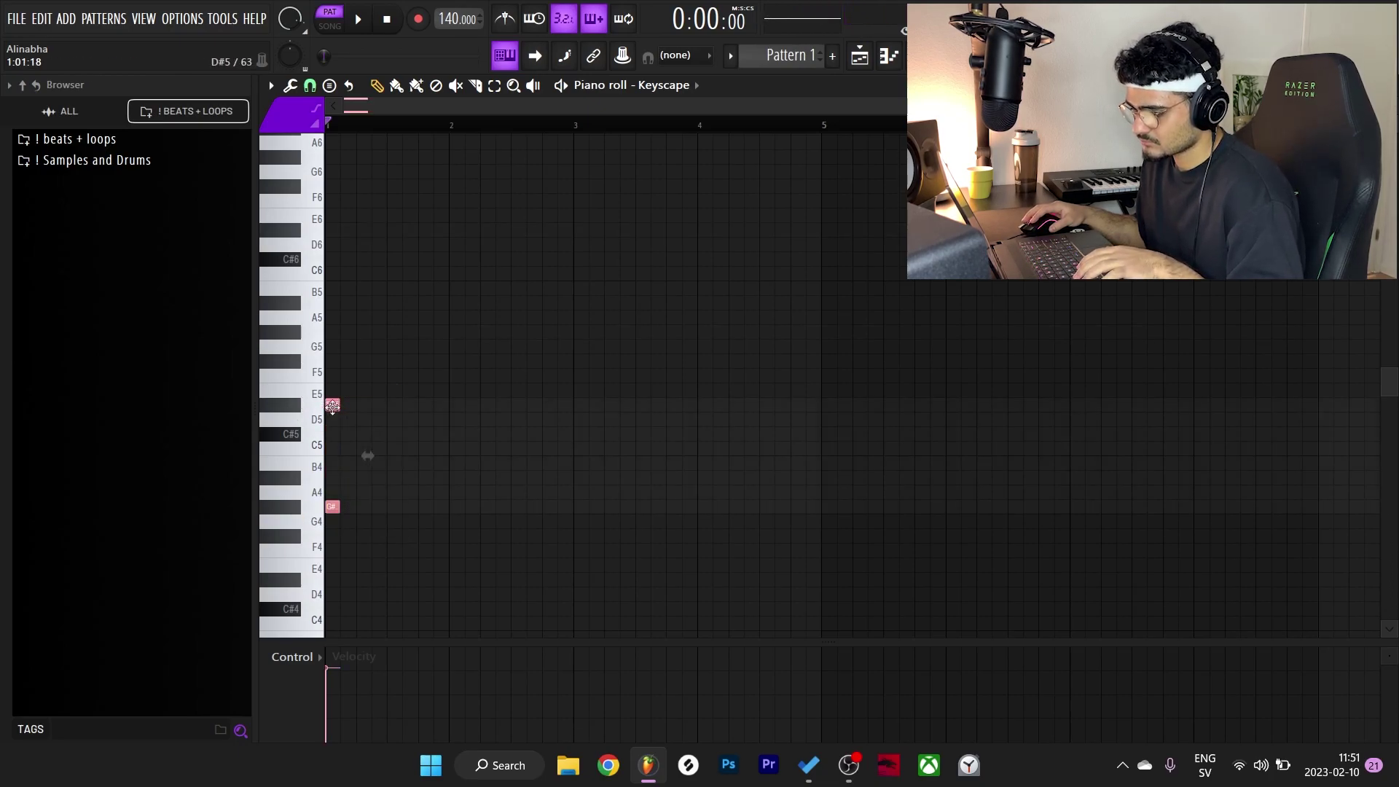
pyautogui.hotkey('ctrl', 'a')
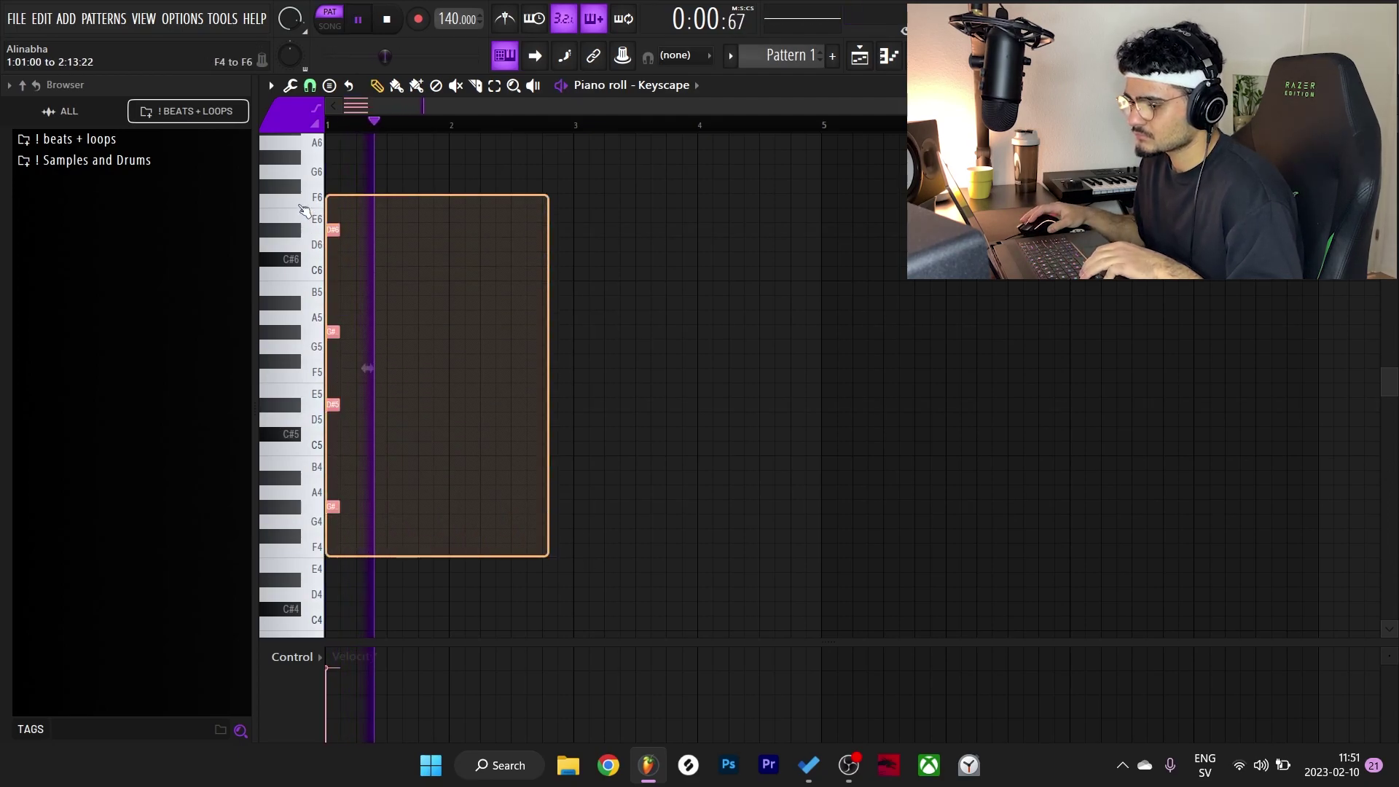
pyautogui.press('space')
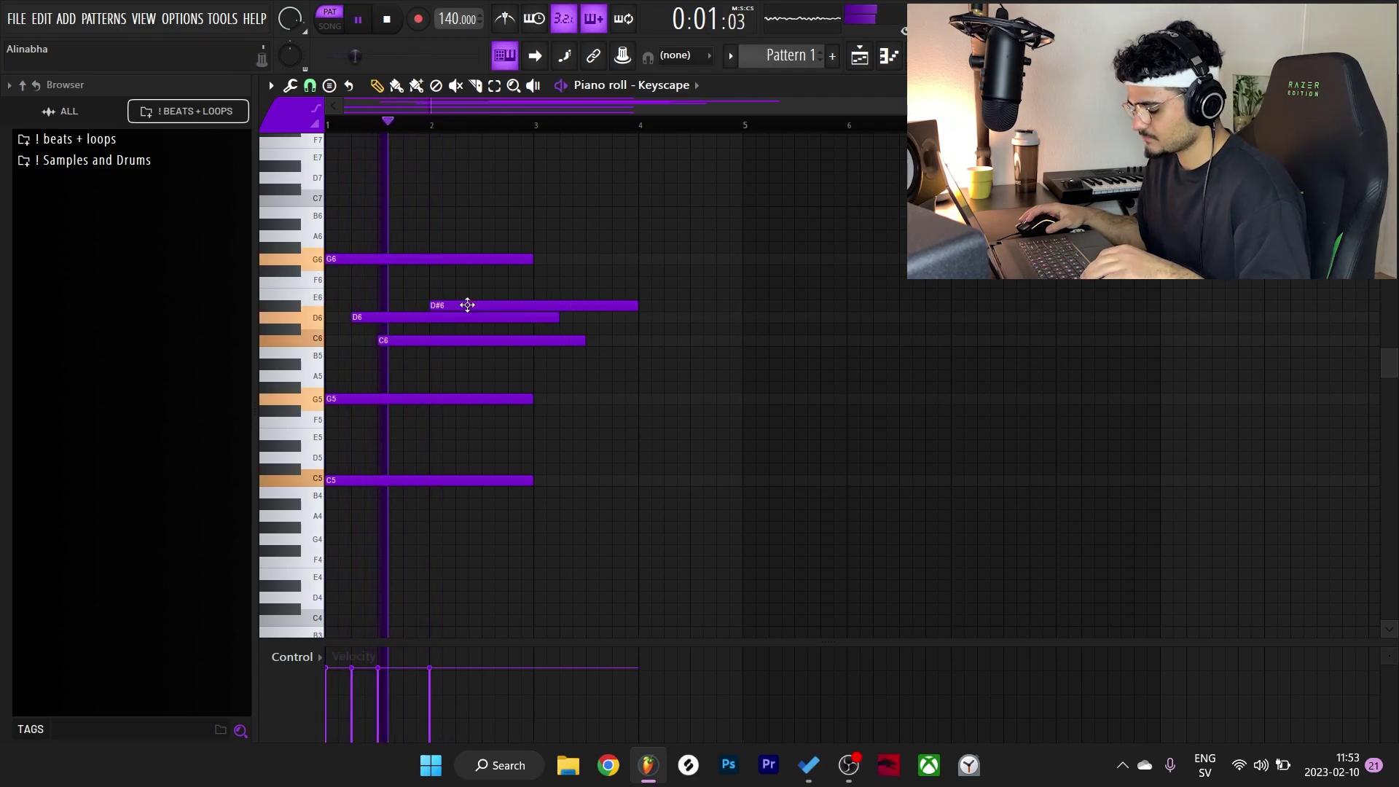
# Step: Delay the D6 note to start together with the C6 note, and play the phrase
pyautogui.press('space')
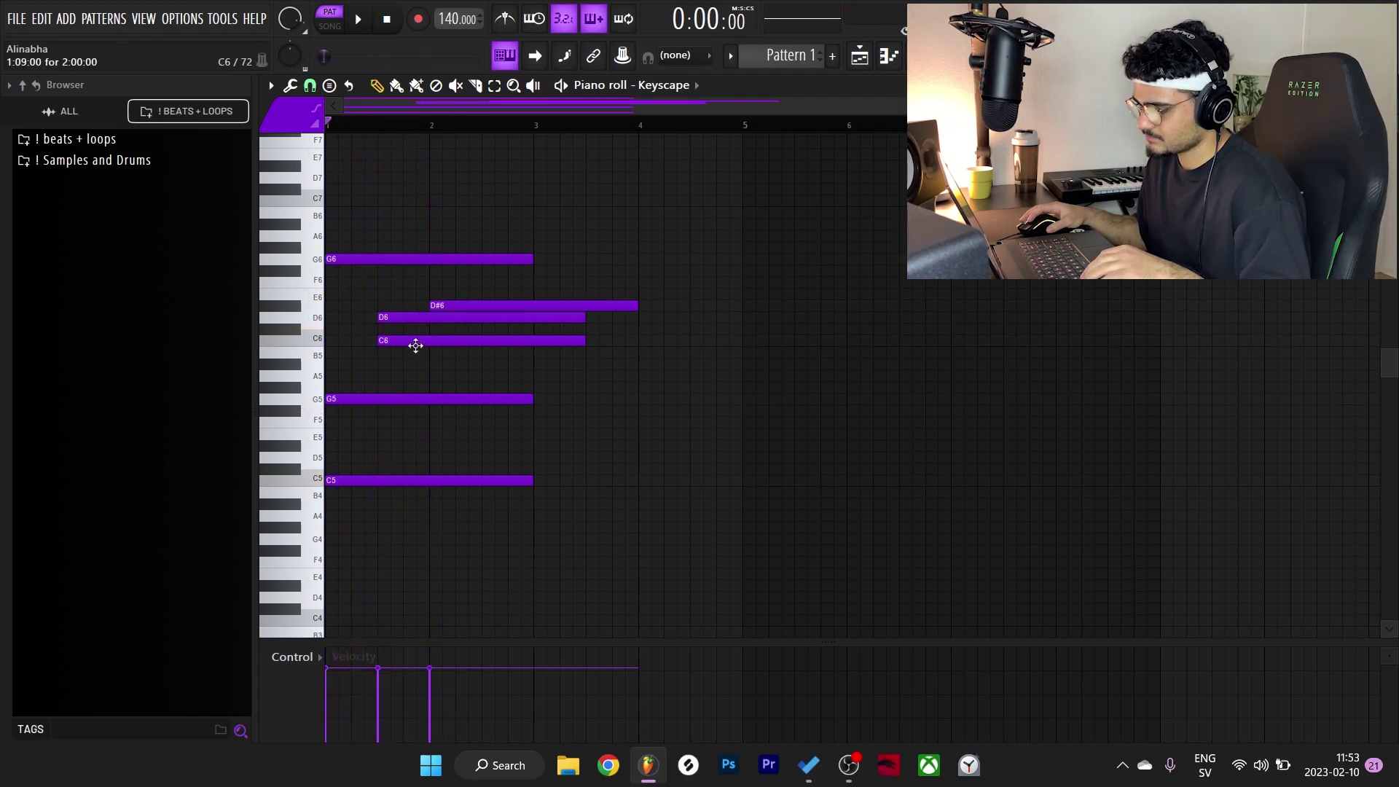
pyautogui.press('space')
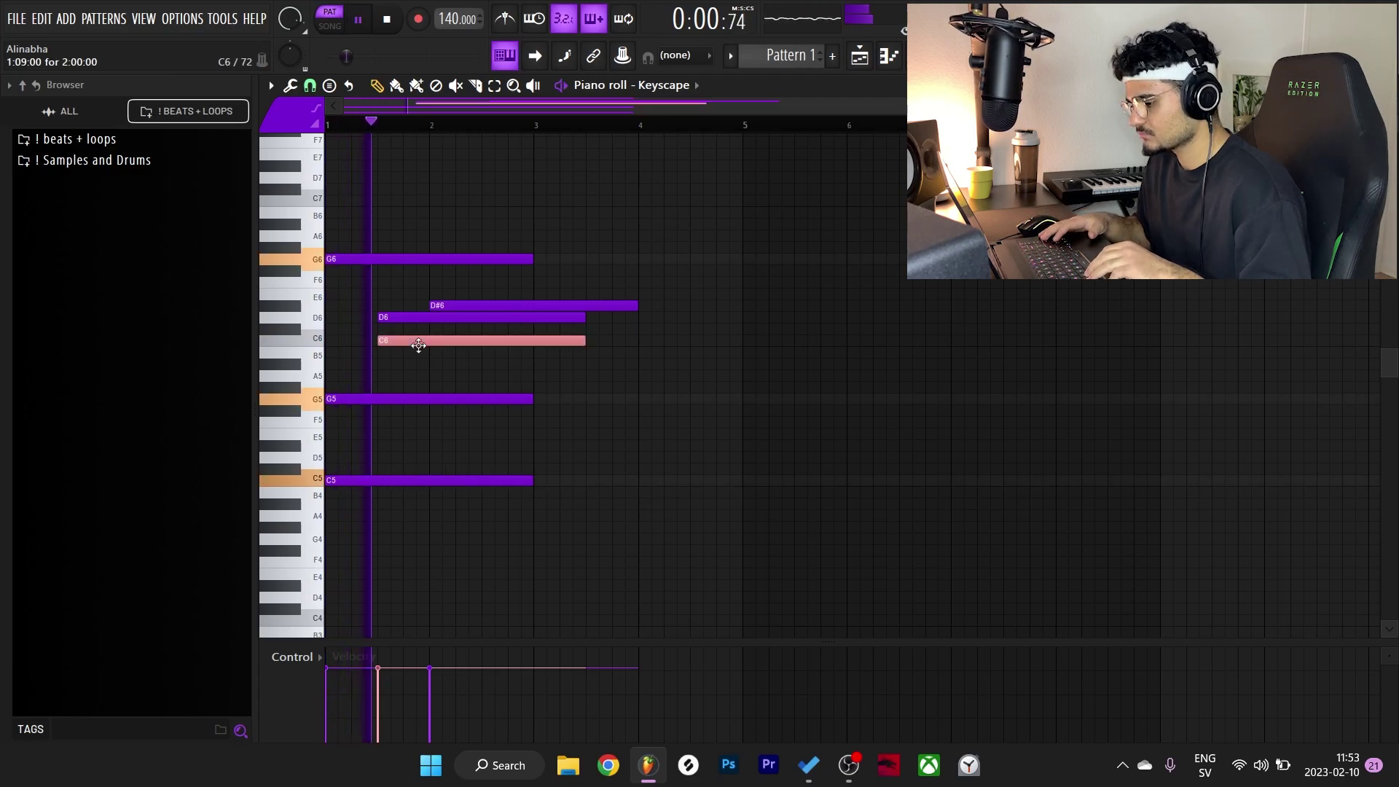
pyautogui.press('space')
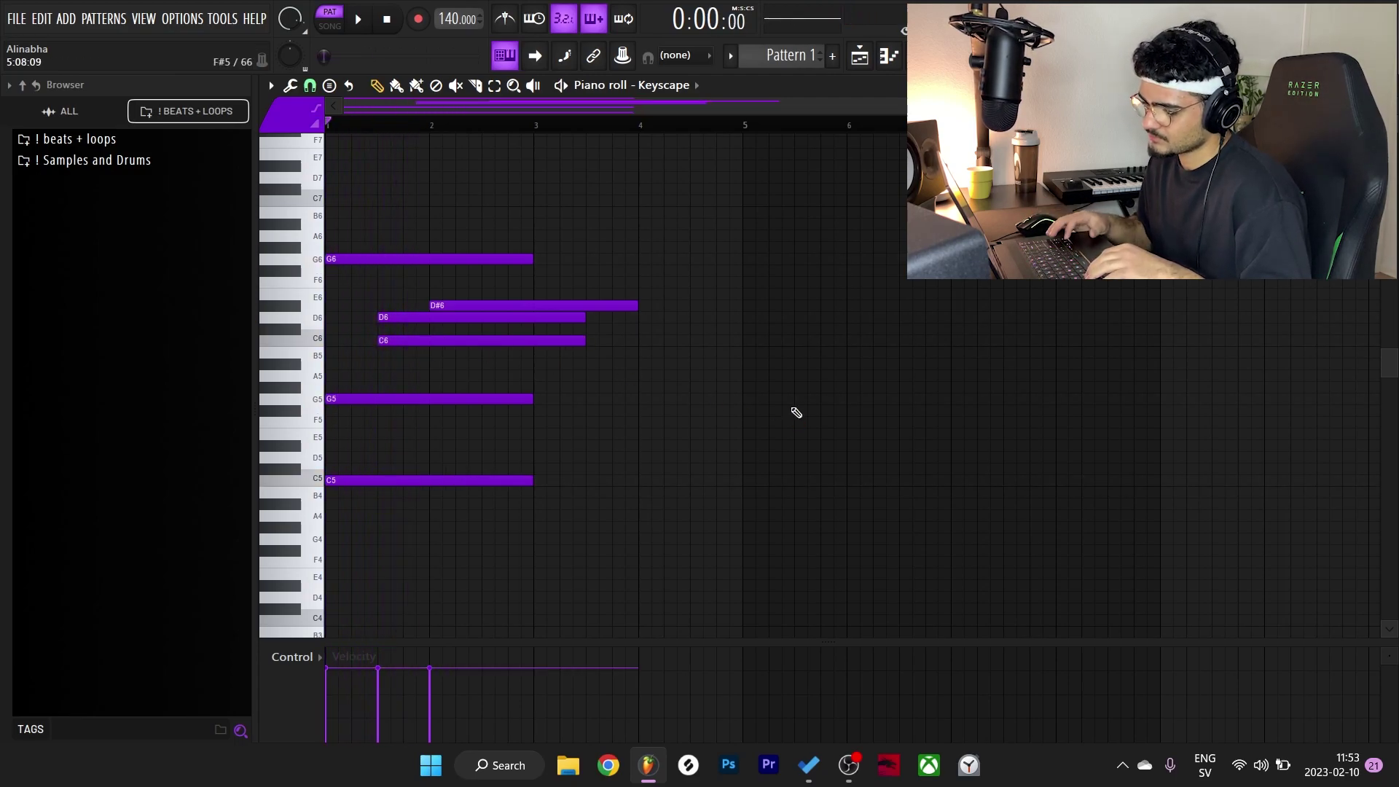
# Step: Transpose the whole phrase down two semitones and play it back
pyautogui.hotkey('shift', 'Down')
pyautogui.hotkey('shift', 'Down')
pyautogui.press('space')
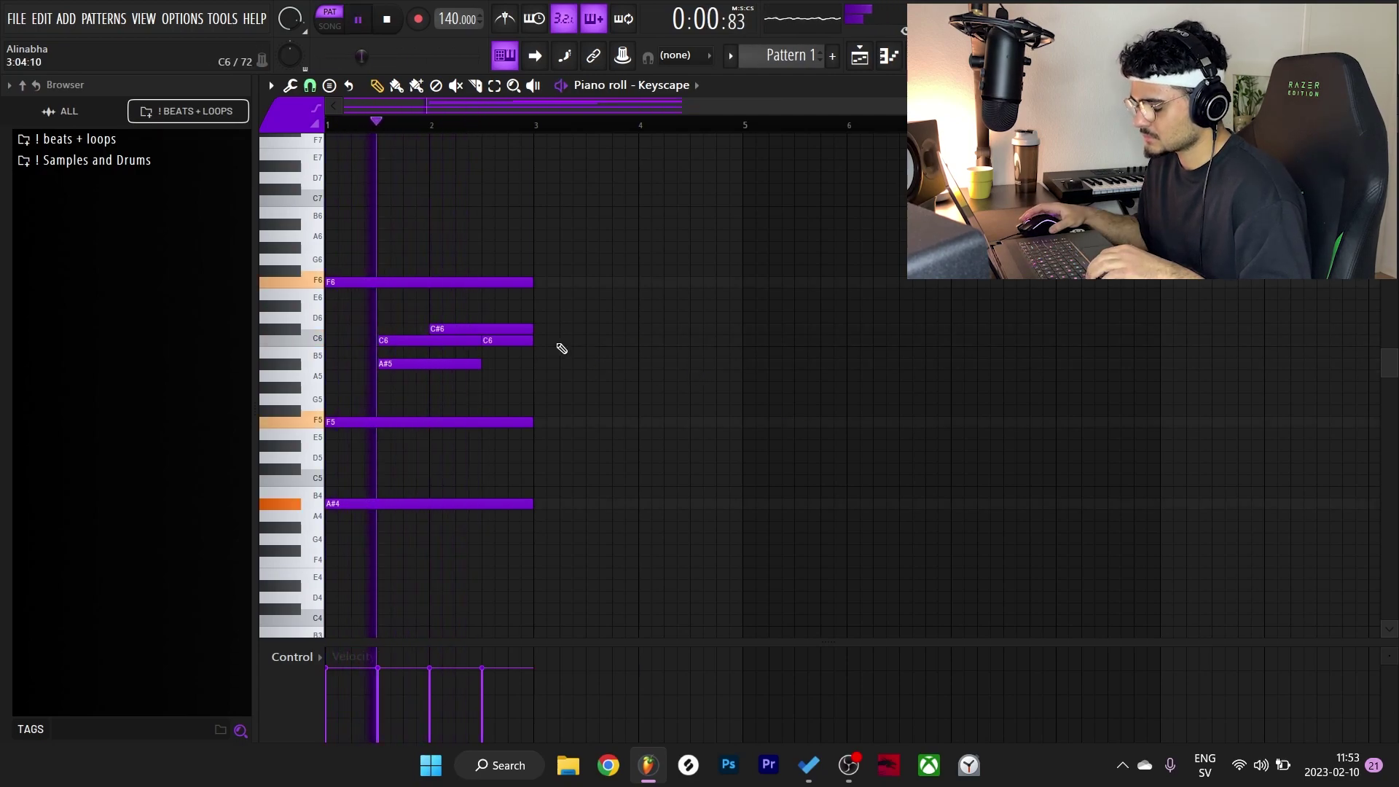
# Step: Lower the last C6 note to A#5 and nudge the remaining C6 slightly later while auditioning the phrase
pyautogui.moveTo(503, 343); pyautogui.dragTo(509, 366)
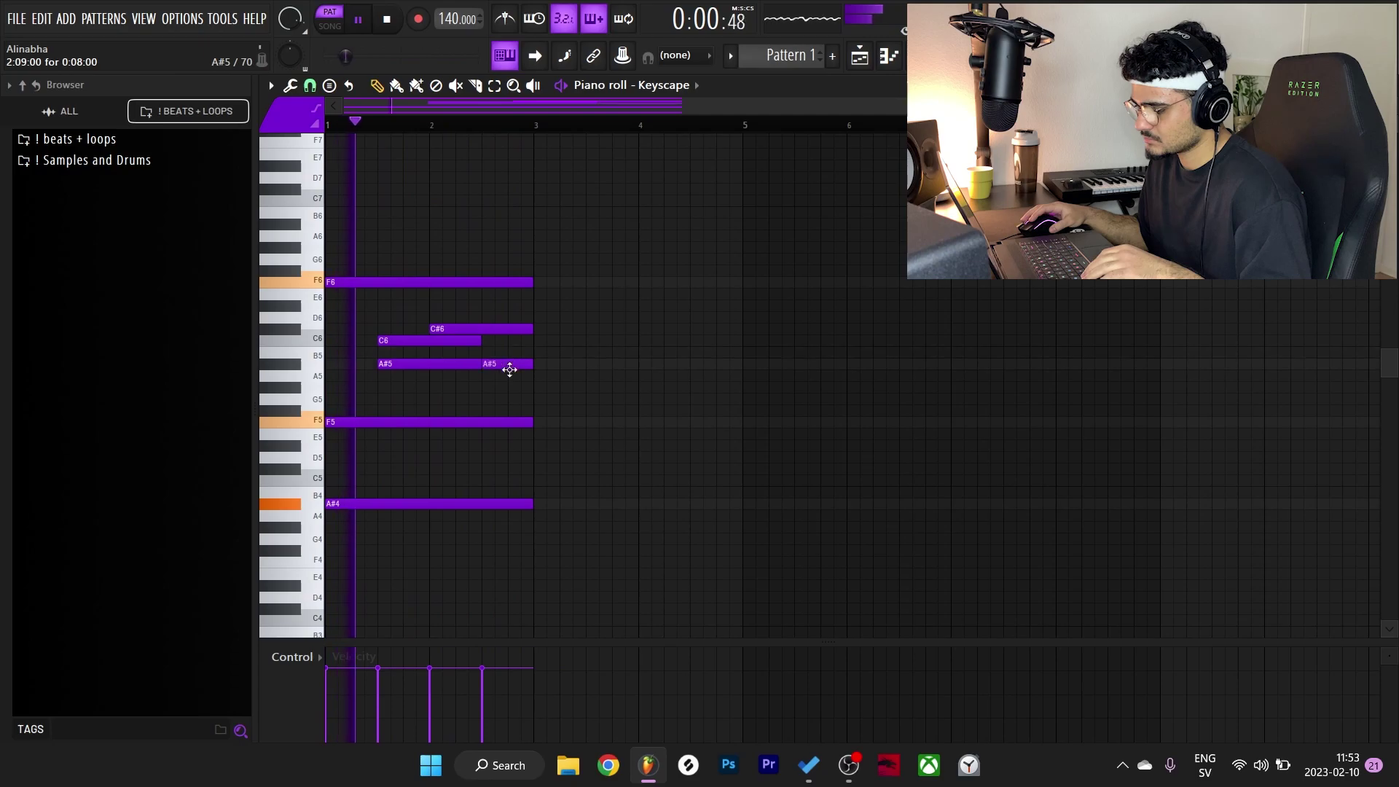
pyautogui.press('space')
pyautogui.click(446, 364)
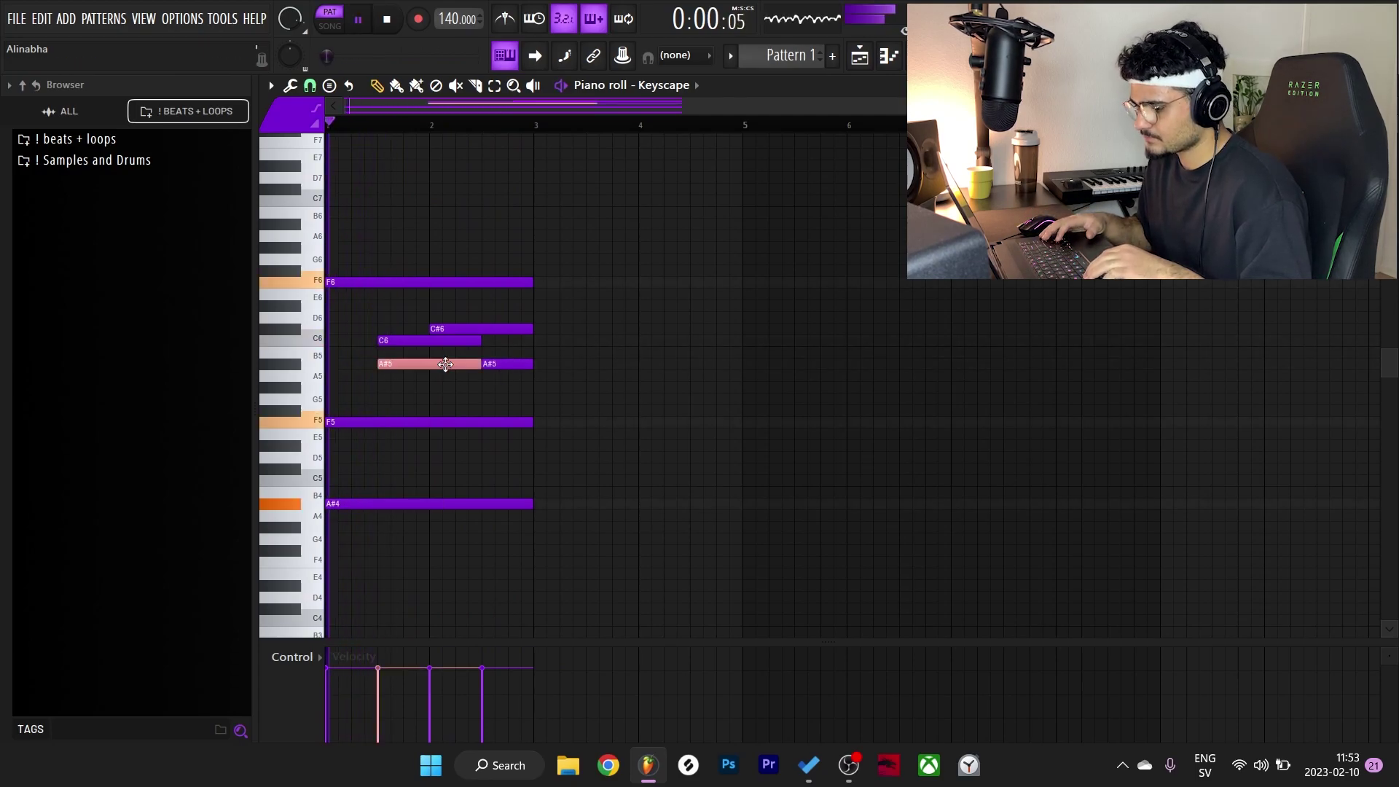
pyautogui.press('space')
pyautogui.click(424, 343)
pyautogui.press('space')
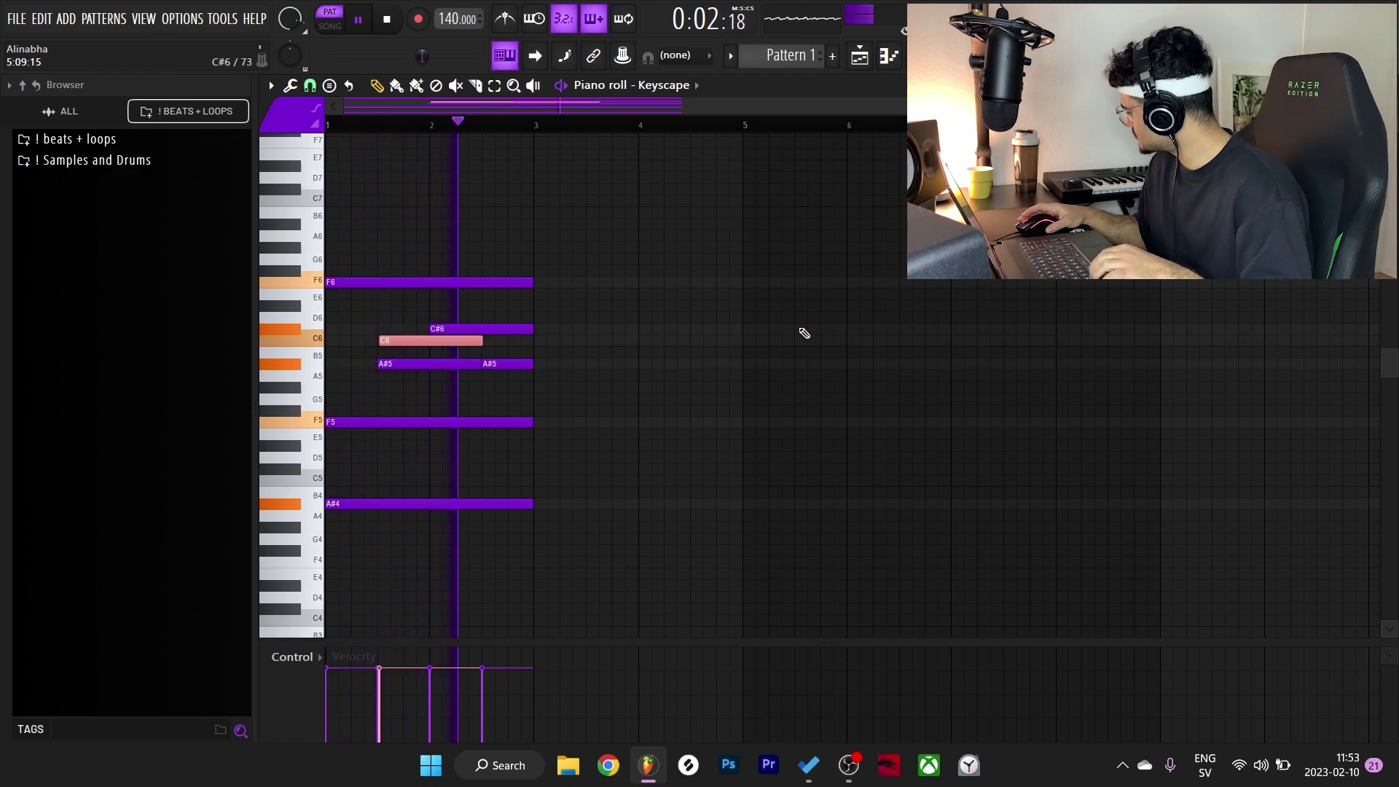
# Step: Delete the long F6 note and lower the last A#5 note to F5
pyautogui.hotkey('ctrl', 'z')
pyautogui.rightClick(430, 283)
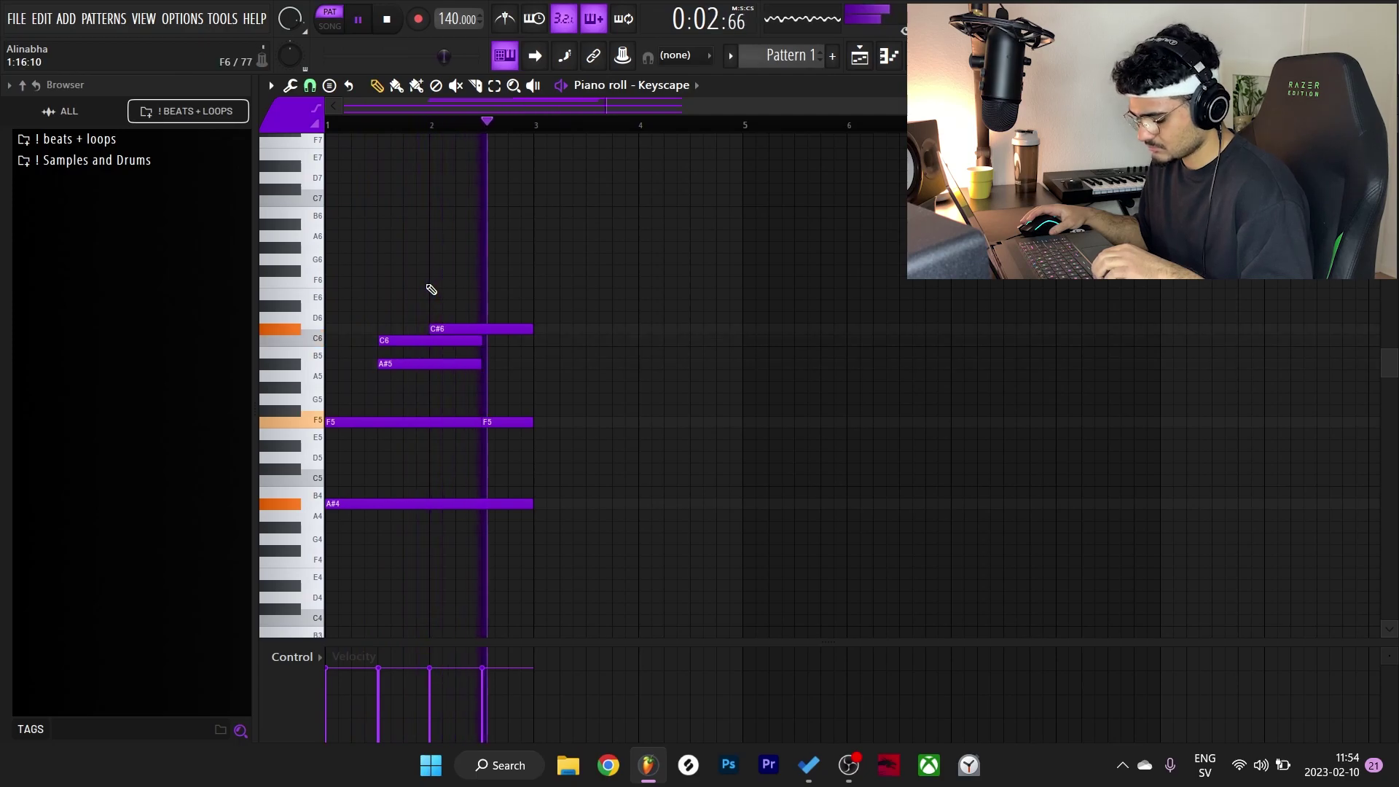
# Step: Set the Keyscape channel volume to 57%
pyautogui.press('F7')
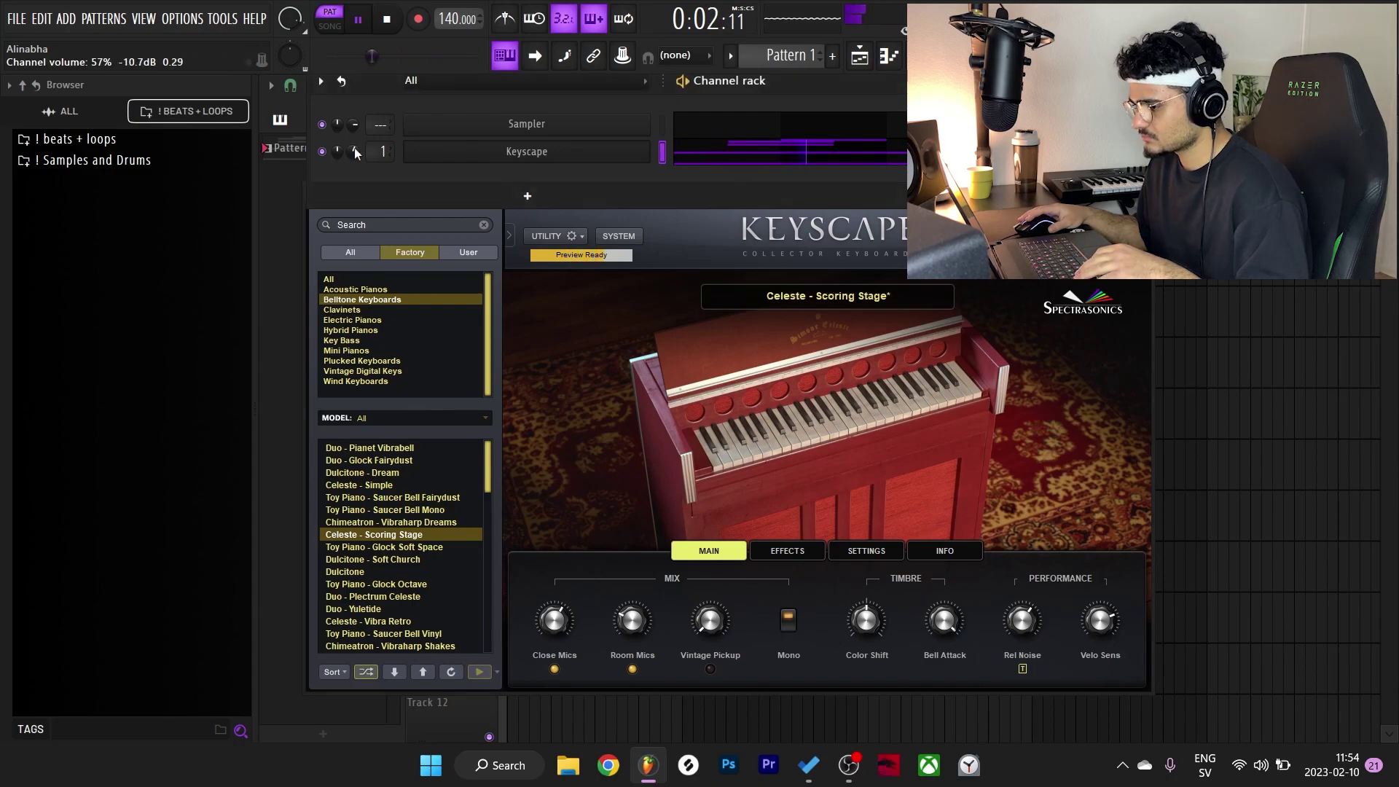
pyautogui.press('F7')
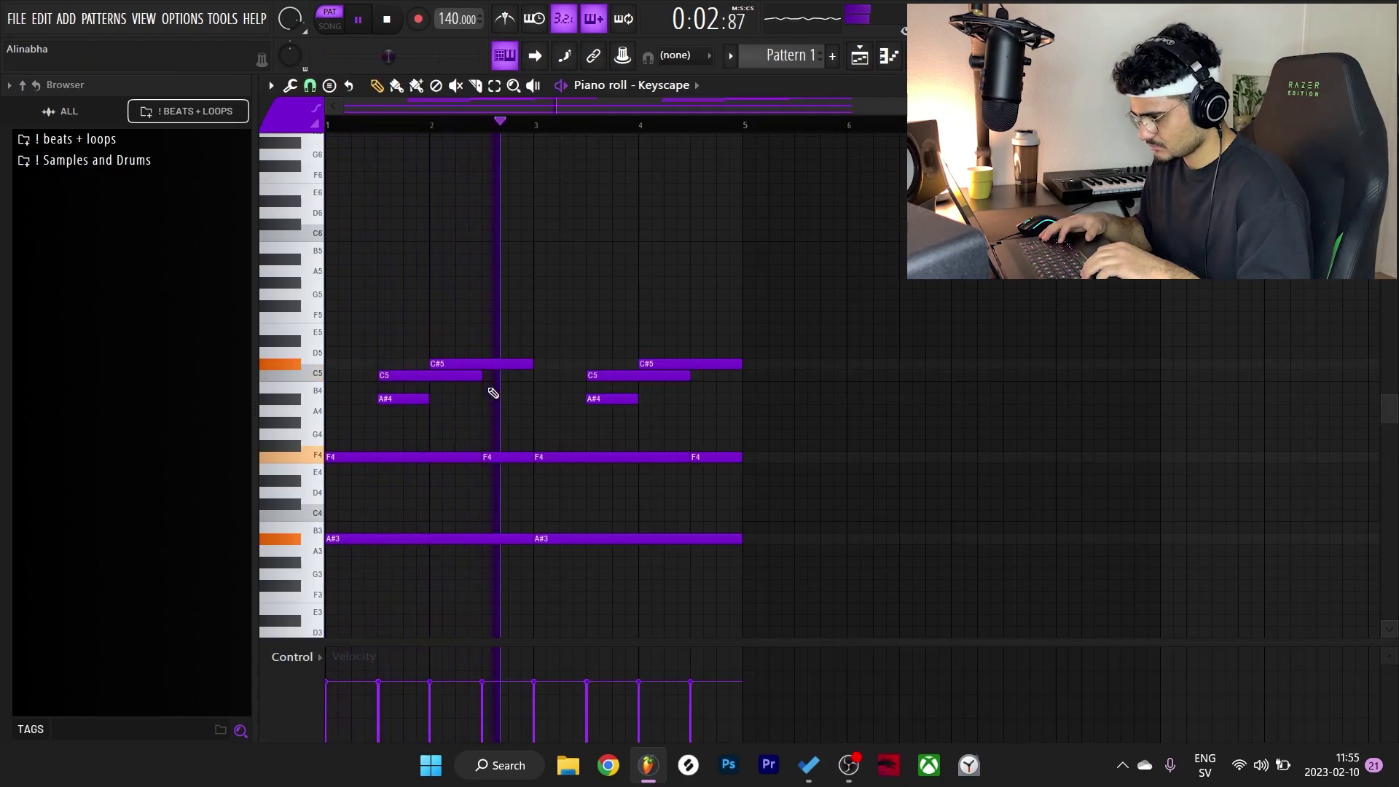
# Step: Raise the short F4 ending the first phrase to F#4 and extend the long F4 to bar 3
pyautogui.press('space')
pyautogui.press('space')
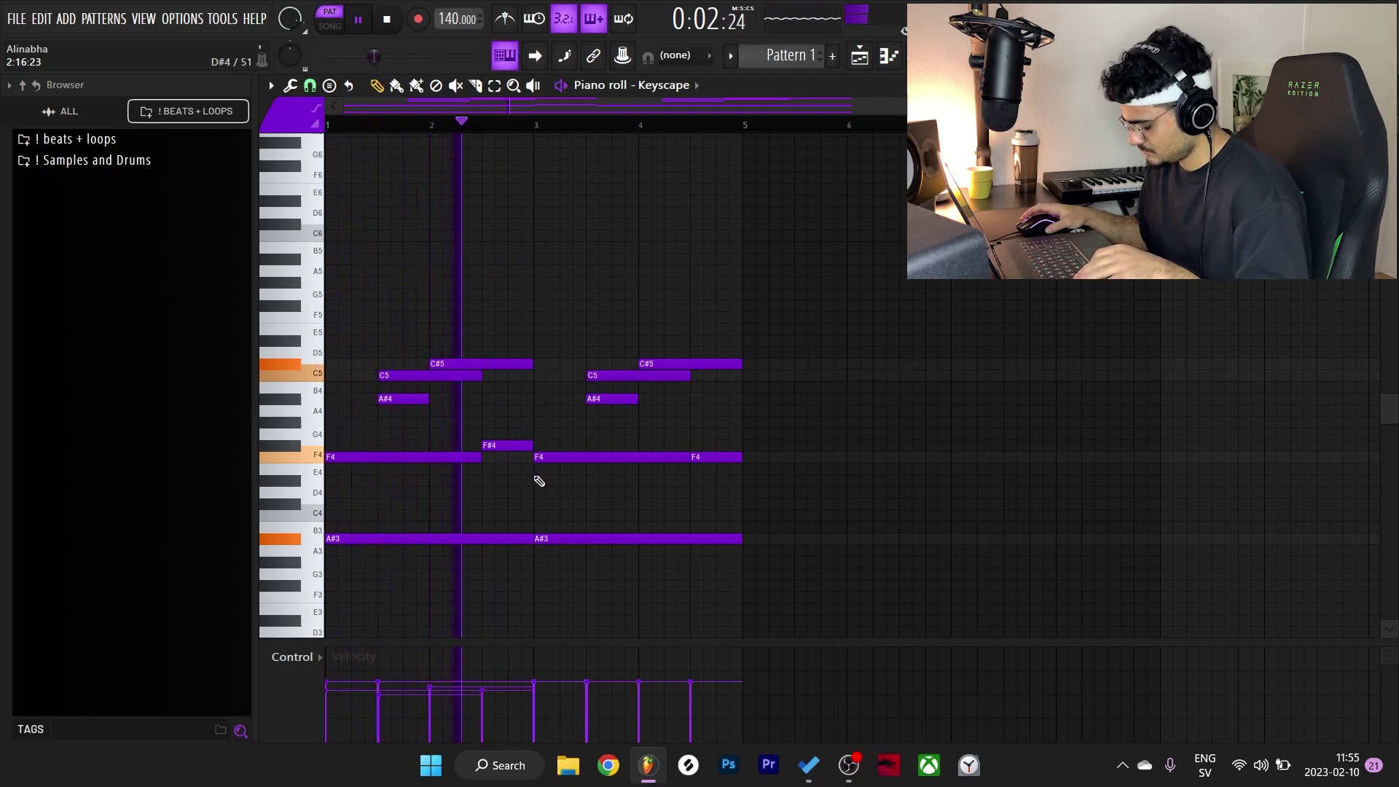
pyautogui.moveTo(479, 458); pyautogui.dragTo(534, 461)
# Step: Delete all notes of the repeated phrase from bar 3 onward and stop playback
pyautogui.moveTo(547, 324); pyautogui.dragTo(1084, 671)
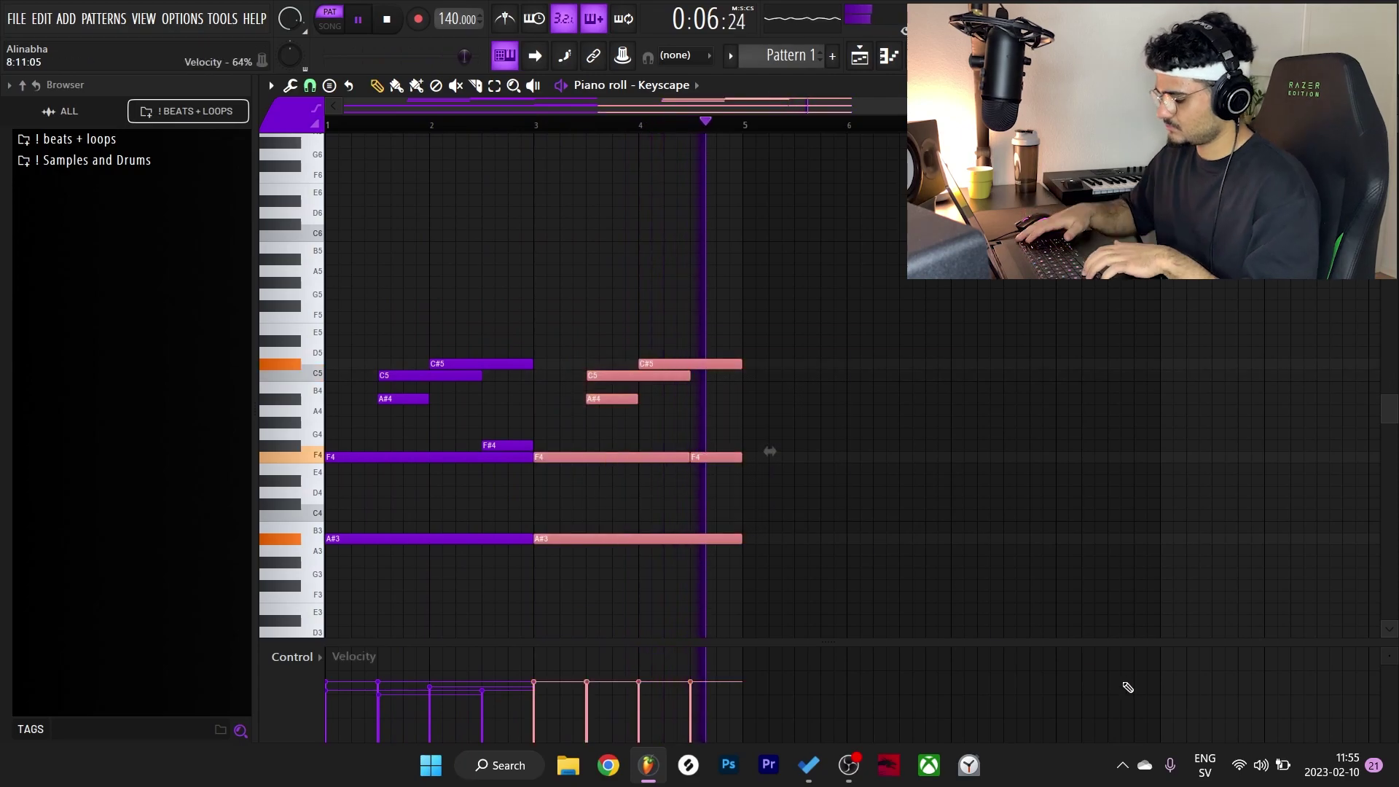
pyautogui.press('Delete')
pyautogui.press('space')
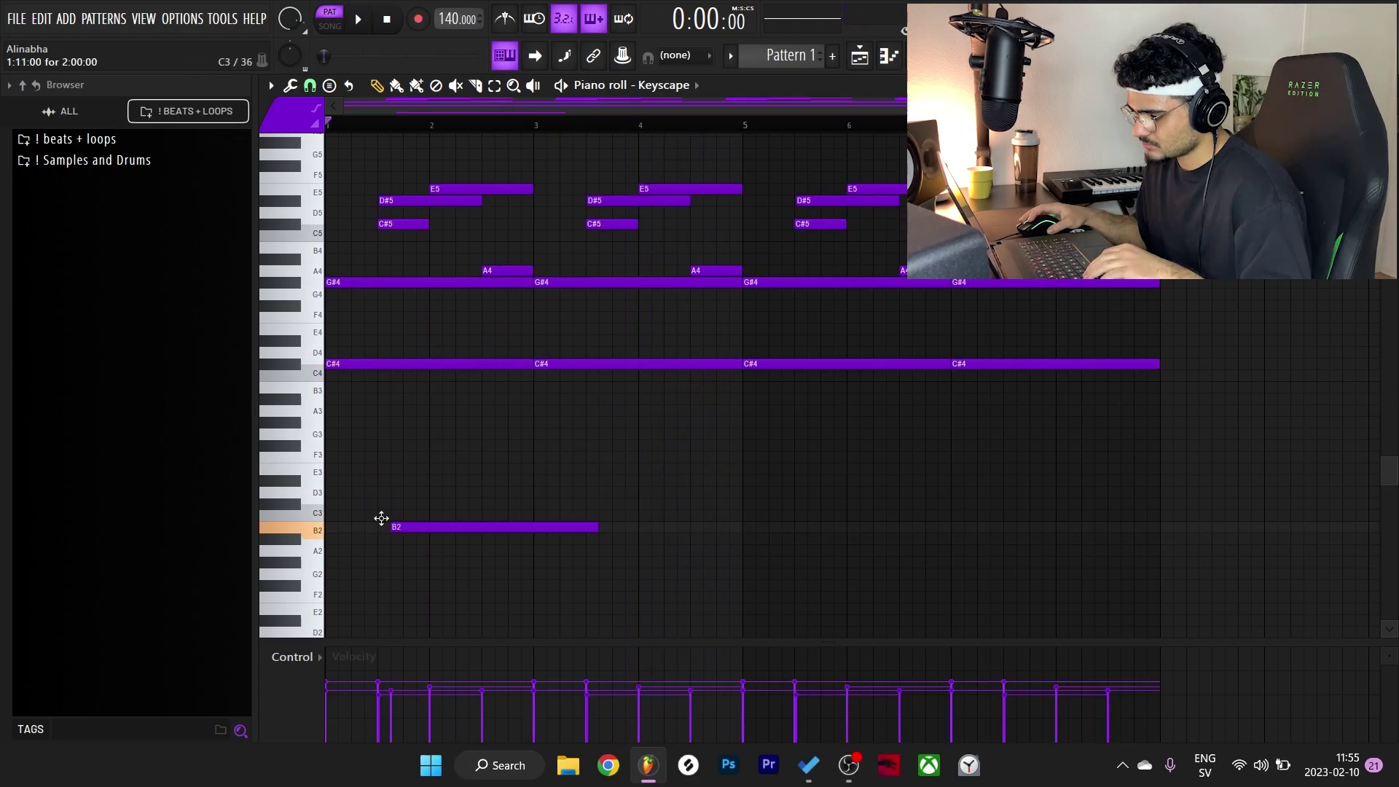
# Step: Move the B2 bass note to C#3 at the start of bar 1 and add a G#3 note at bar 2
pyautogui.moveTo(382, 519); pyautogui.dragTo(270, 498)
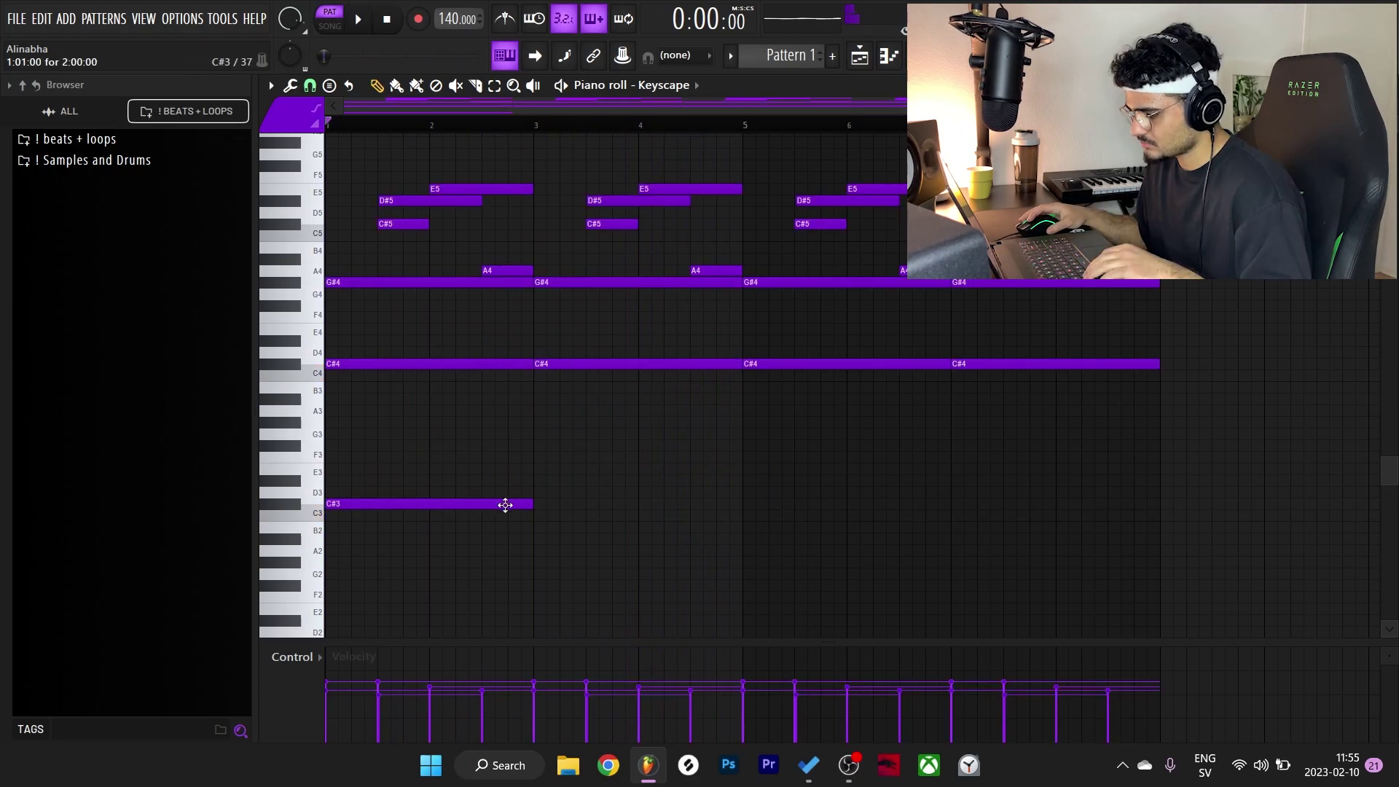
pyautogui.hotkey('shift', 'Up')
pyautogui.hotkey('shift', 'Up')
pyautogui.hotkey('shift', 'Up')
pyautogui.hotkey('shift', 'Up')
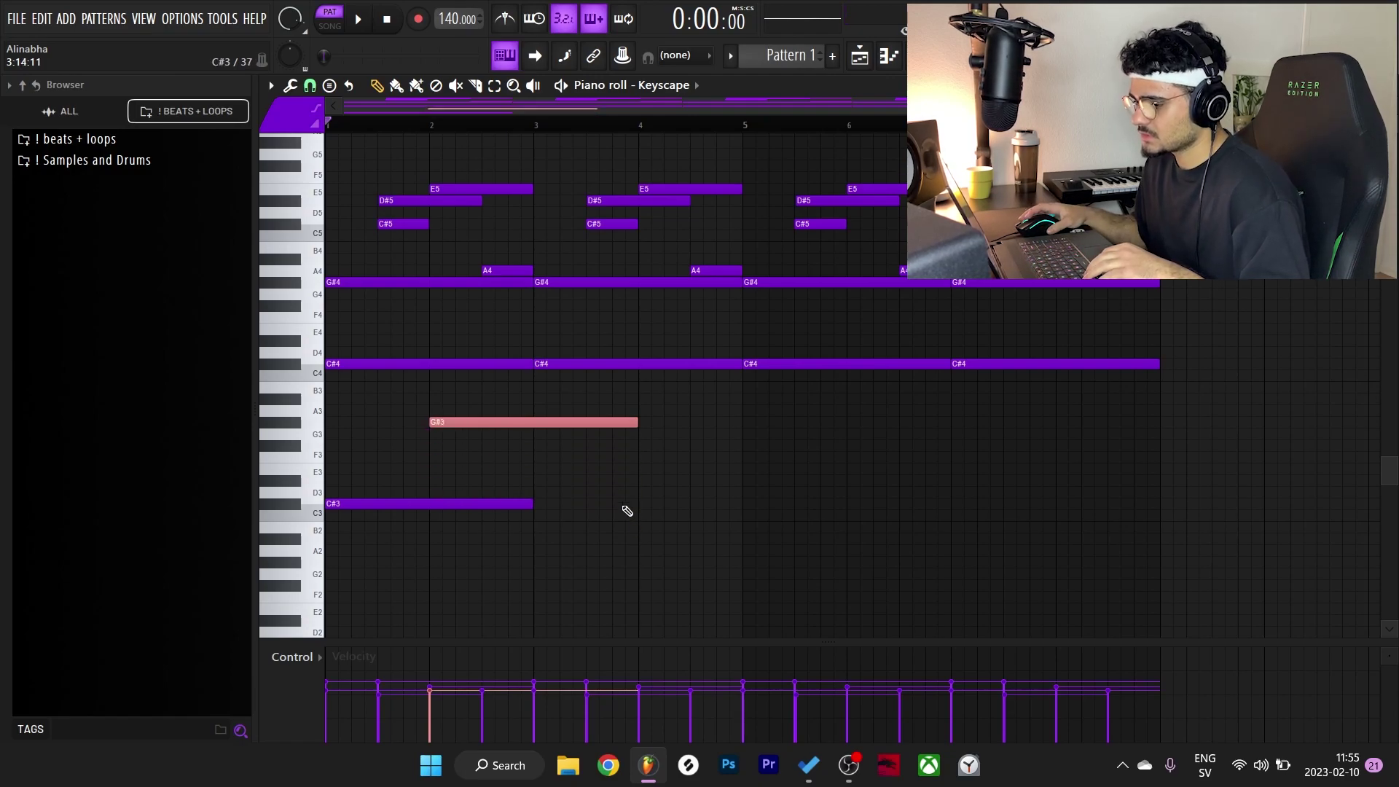
# Step: Place an E3 note at bar 2, shift G#3 one beat earlier, and audition the bass line
pyautogui.click(432, 480)
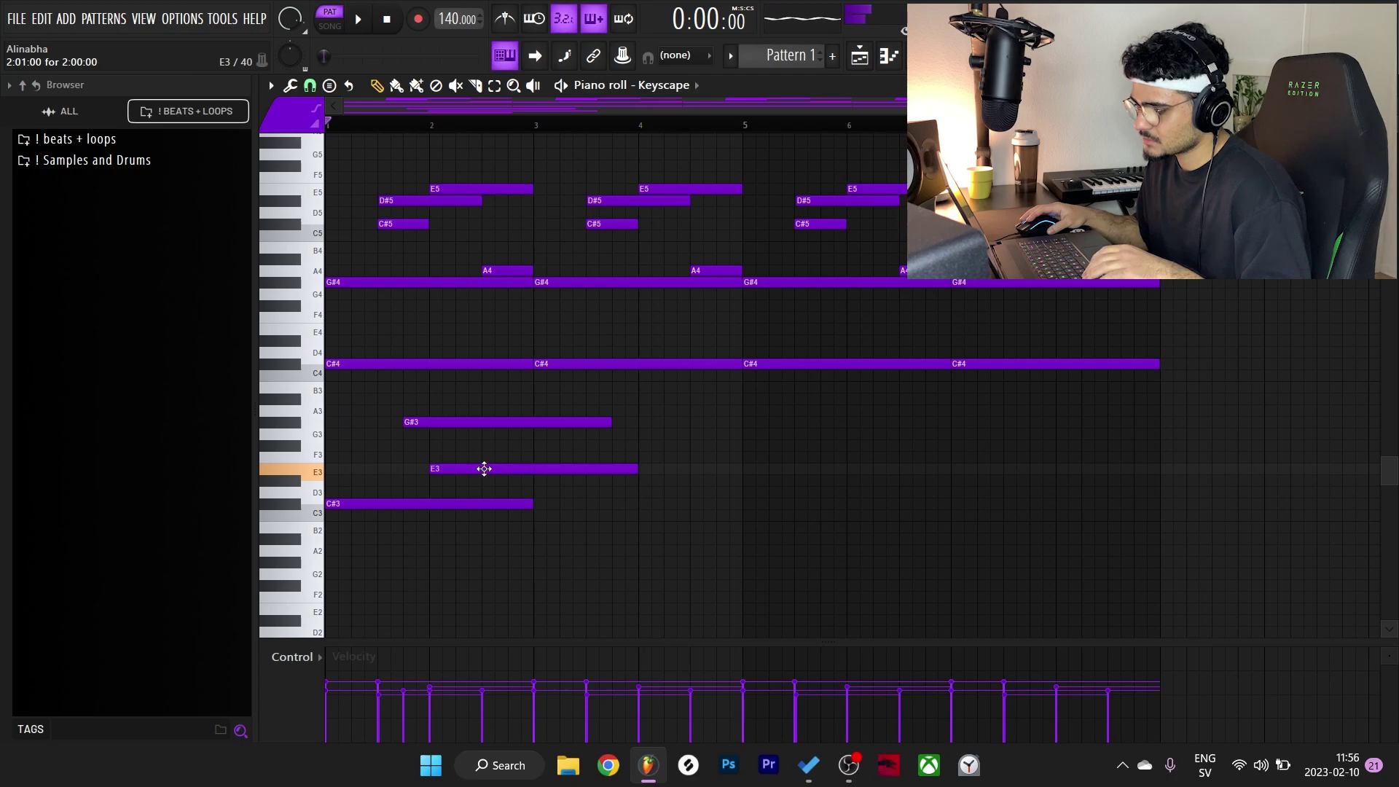
pyautogui.press('space')
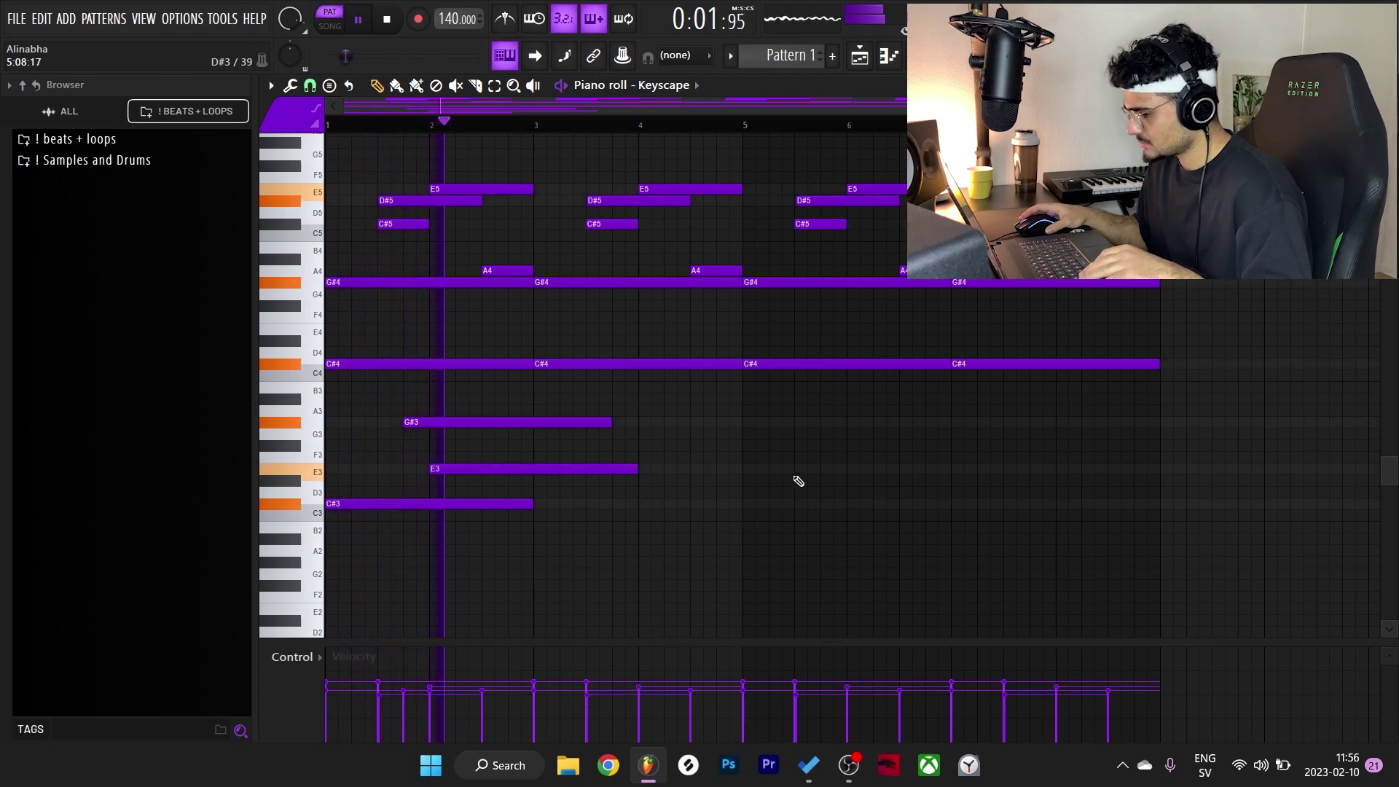
pyautogui.press('space')
pyautogui.press('space')
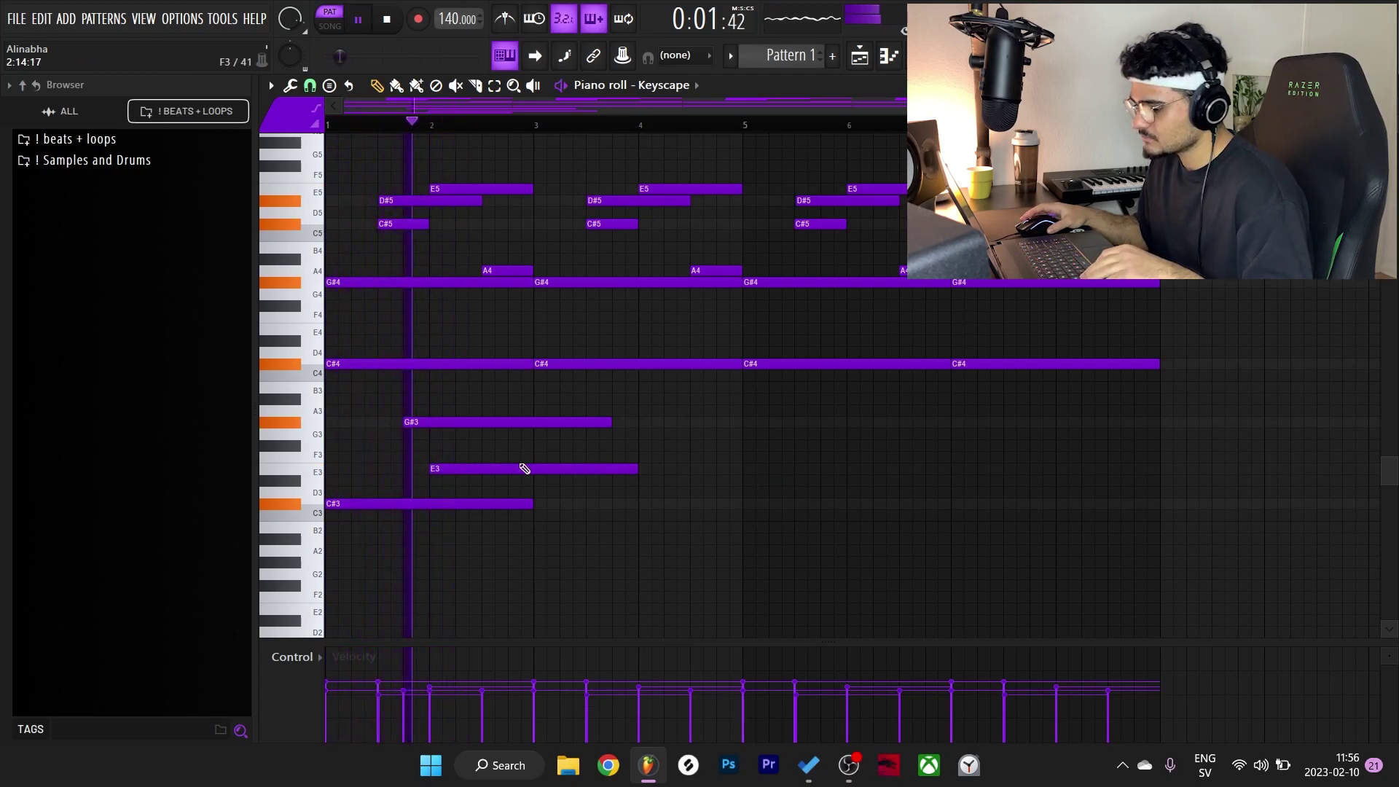
pyautogui.press('space')
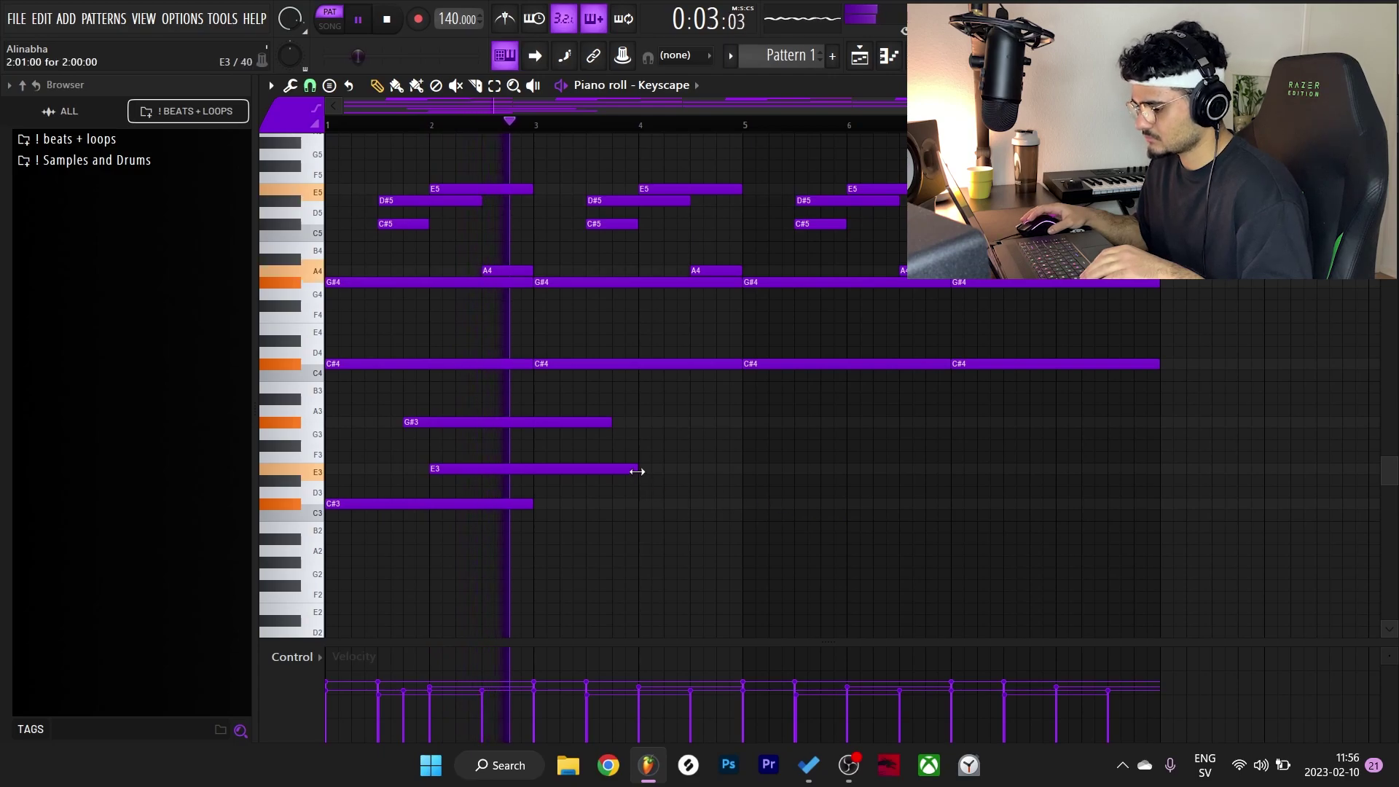
# Step: Shorten the G#3 and E3 bass notes to end at bar 3
pyautogui.press('space')
pyautogui.moveTo(637, 469); pyautogui.dragTo(555, 473)
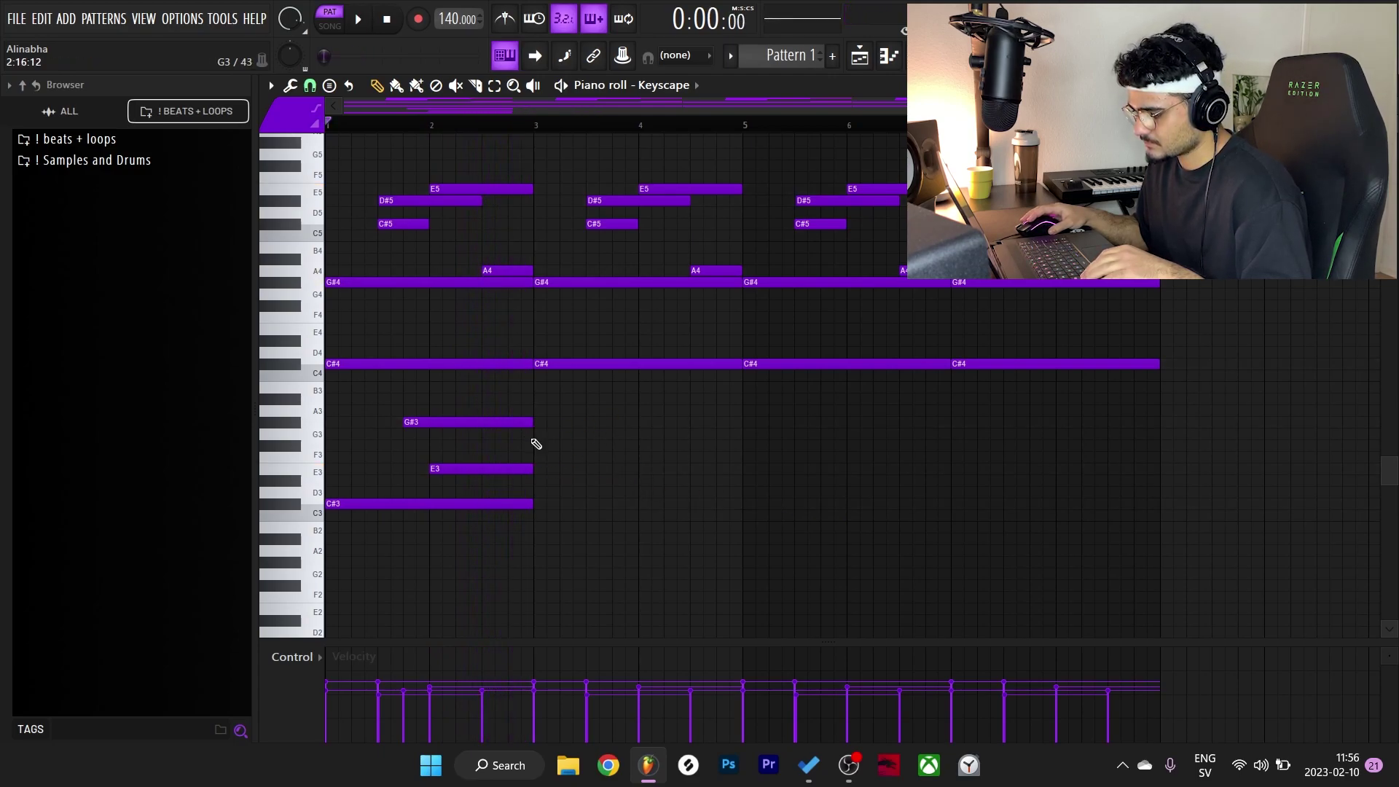
# Step: Repeat the three-note bass pattern three more times to fill eight bars, and play it back
pyautogui.moveTo(567, 520); pyautogui.dragTo(394, 414)
pyautogui.hotkey('ctrl', 'b')
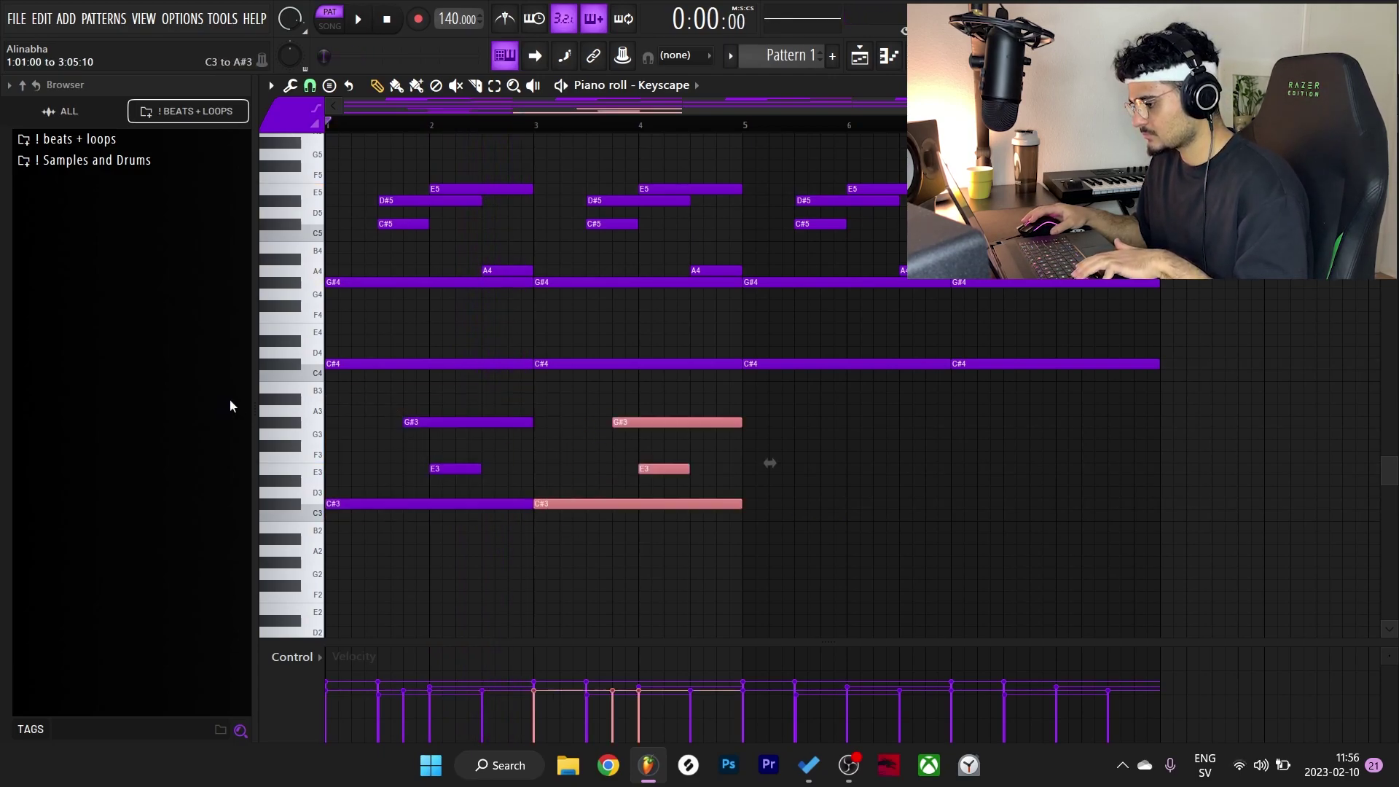
pyautogui.hotkey('ctrl', 'b')
pyautogui.hotkey('ctrl', 'b')
pyautogui.hotkey('ctrl', 'd')
pyautogui.press('space')
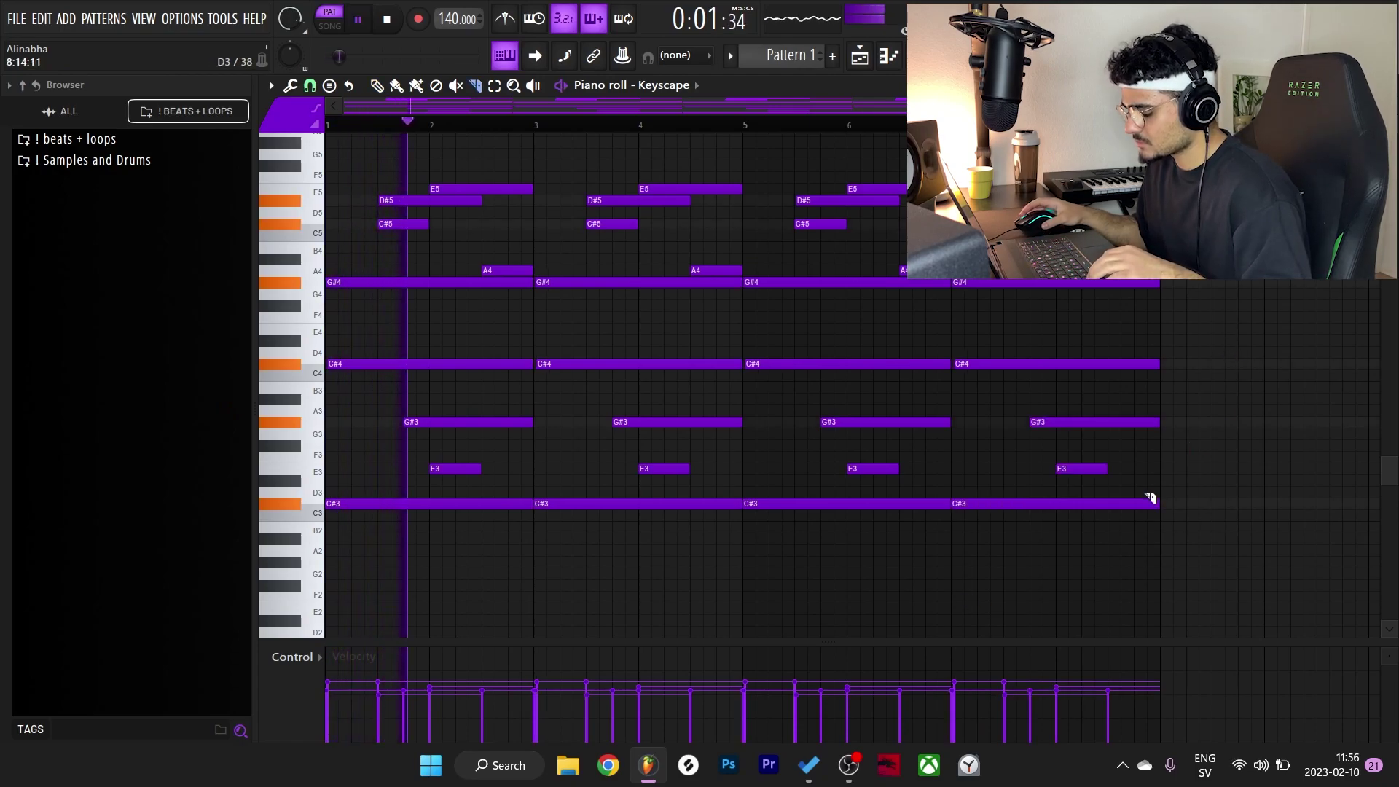
# Step: Raise the first E3 note an octave to E4 and audition the change
pyautogui.press('space')
pyautogui.press('space')
pyautogui.keyDown('ctrl'); pyautogui.click(454, 471); pyautogui.keyUp('ctrl')
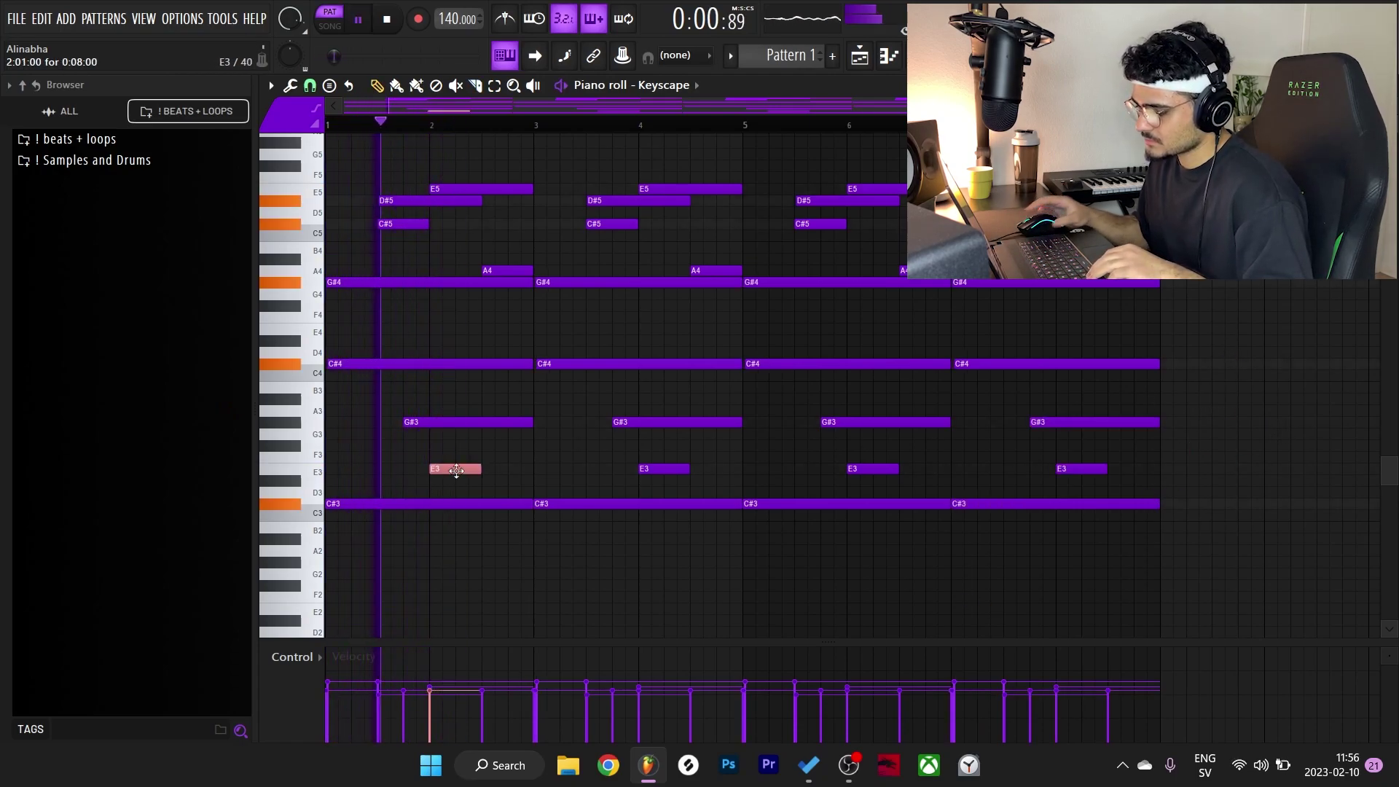
pyautogui.hotkey('ctrl', 'Up')
pyautogui.press('space')
pyautogui.press('space')
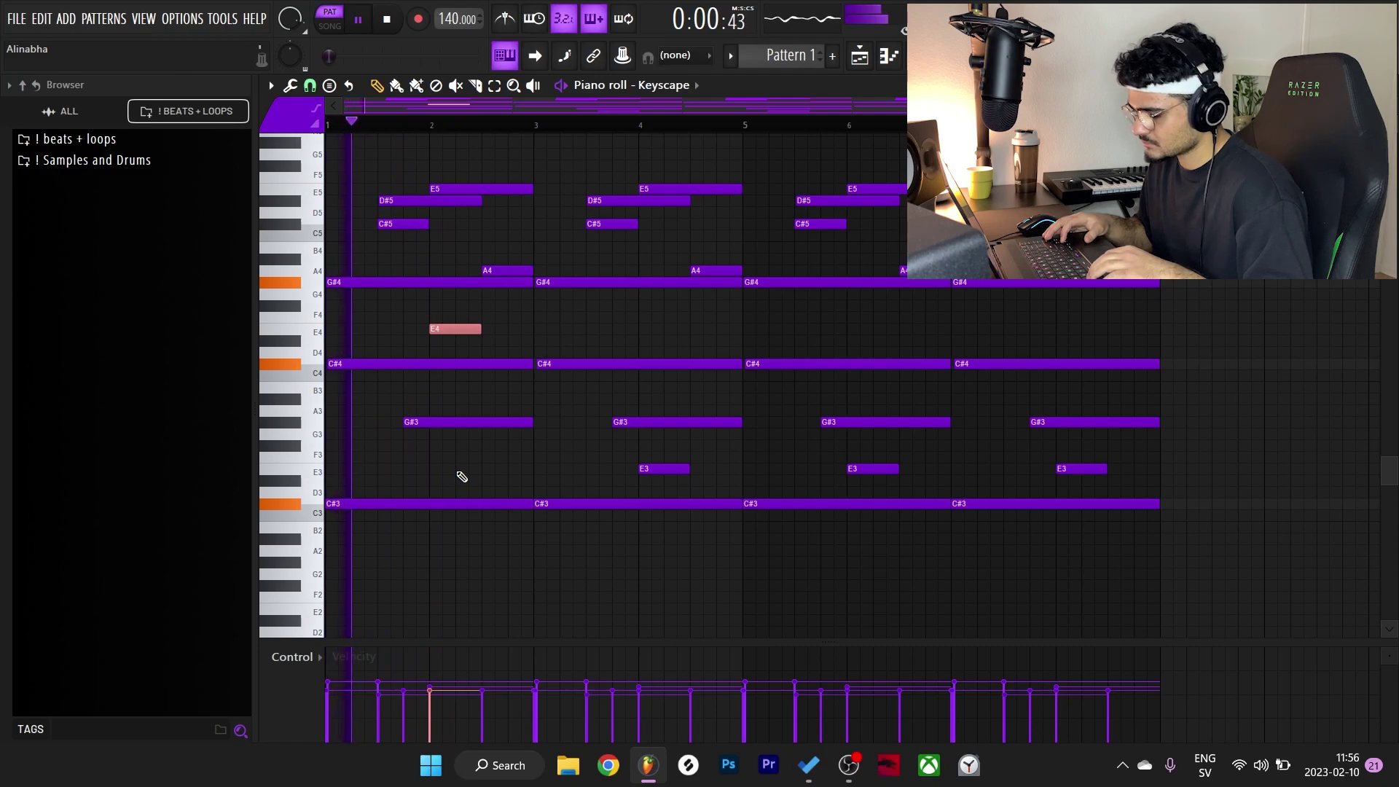
# Step: Lower the E4 note at bar 2 to C#4 and audition it
pyautogui.press('space')
pyautogui.press('space')
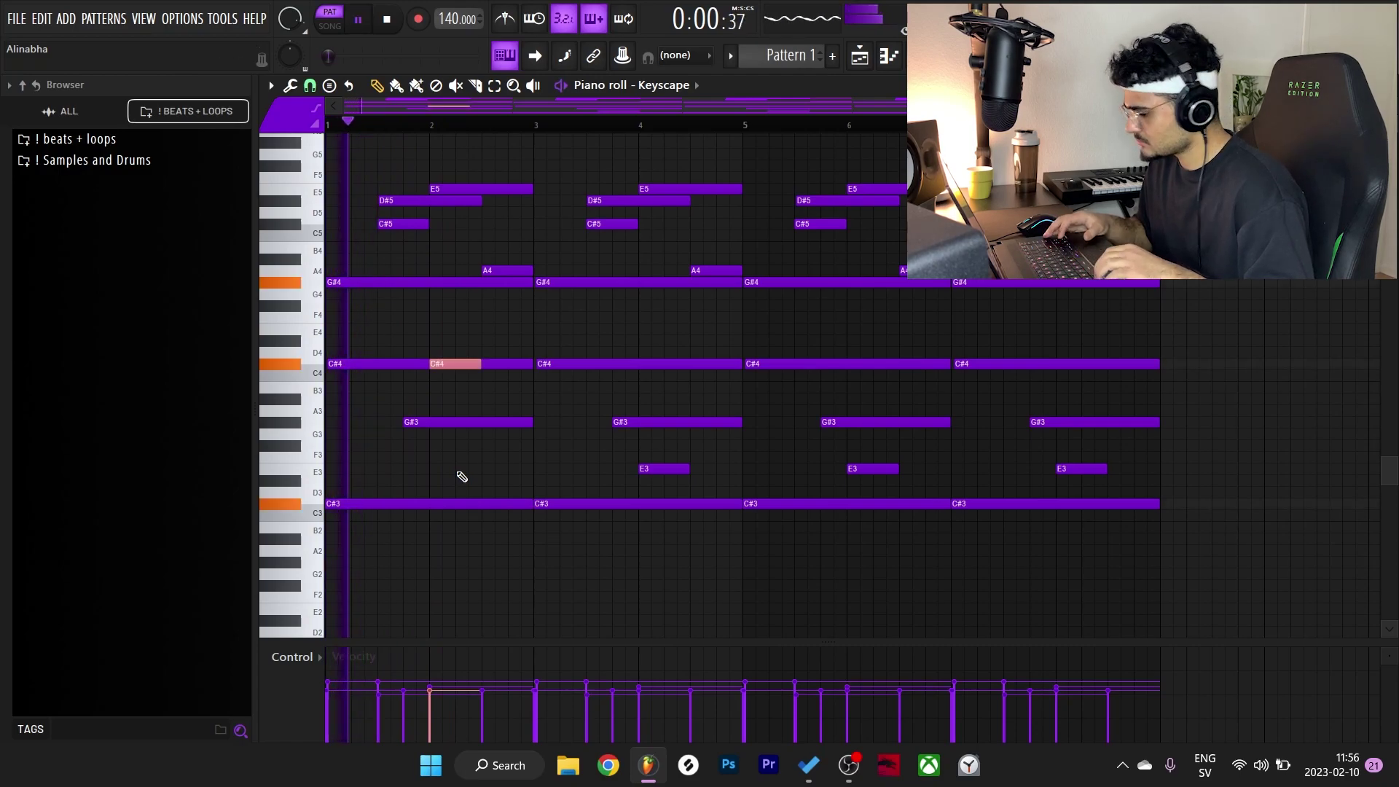
pyautogui.press('space')
pyautogui.press('space')
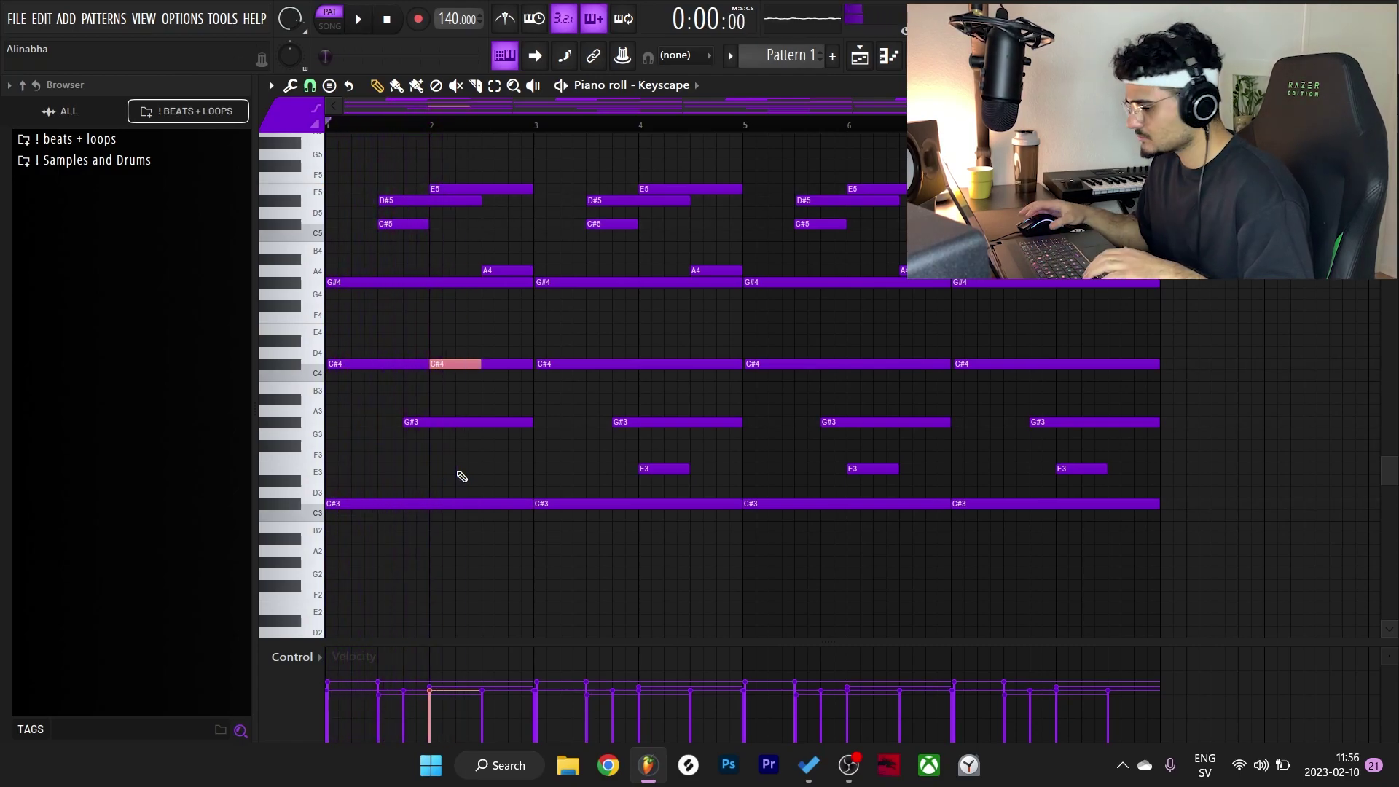
# Step: Shorten the first long C#4 note to end at bar 2 and nudge the first E5 note slightly later
pyautogui.click(394, 406)
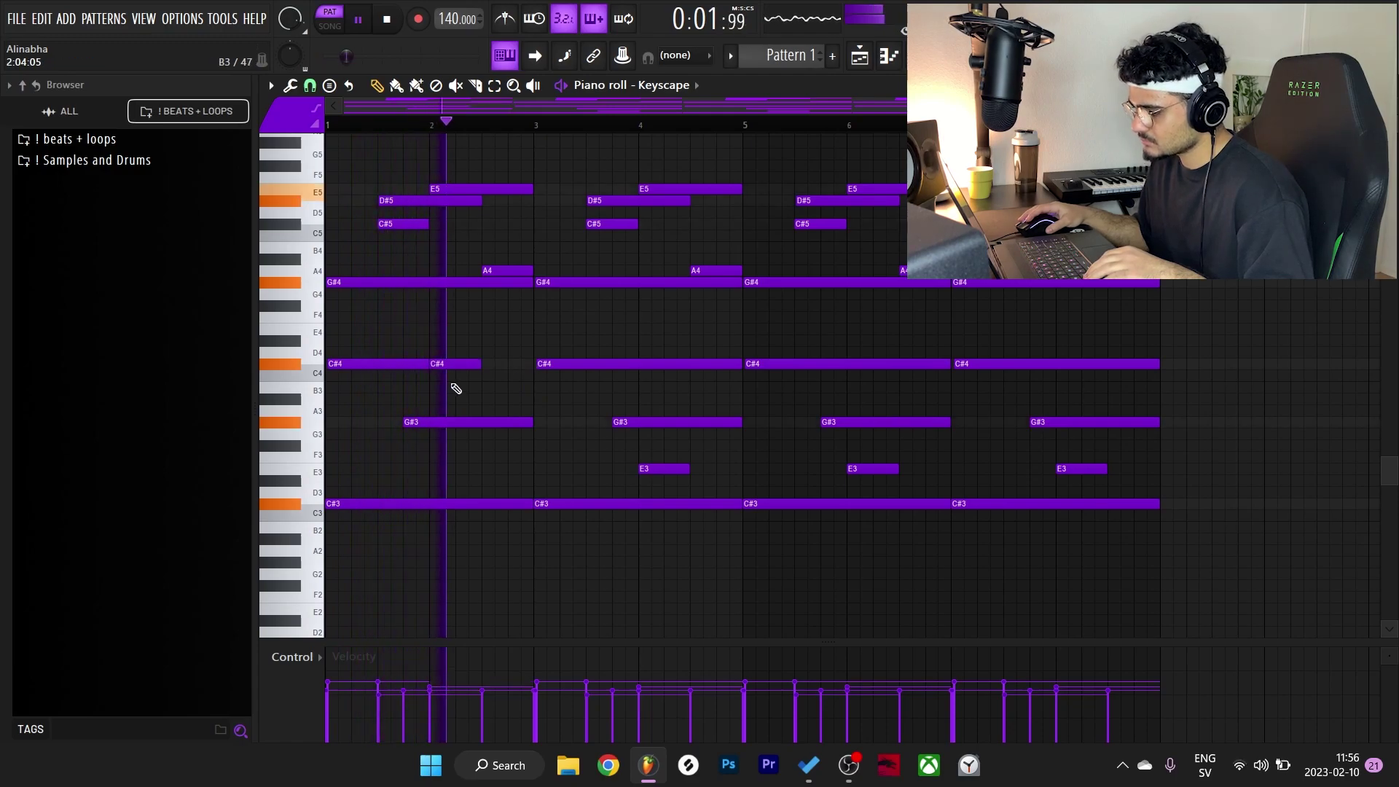
pyautogui.press('space')
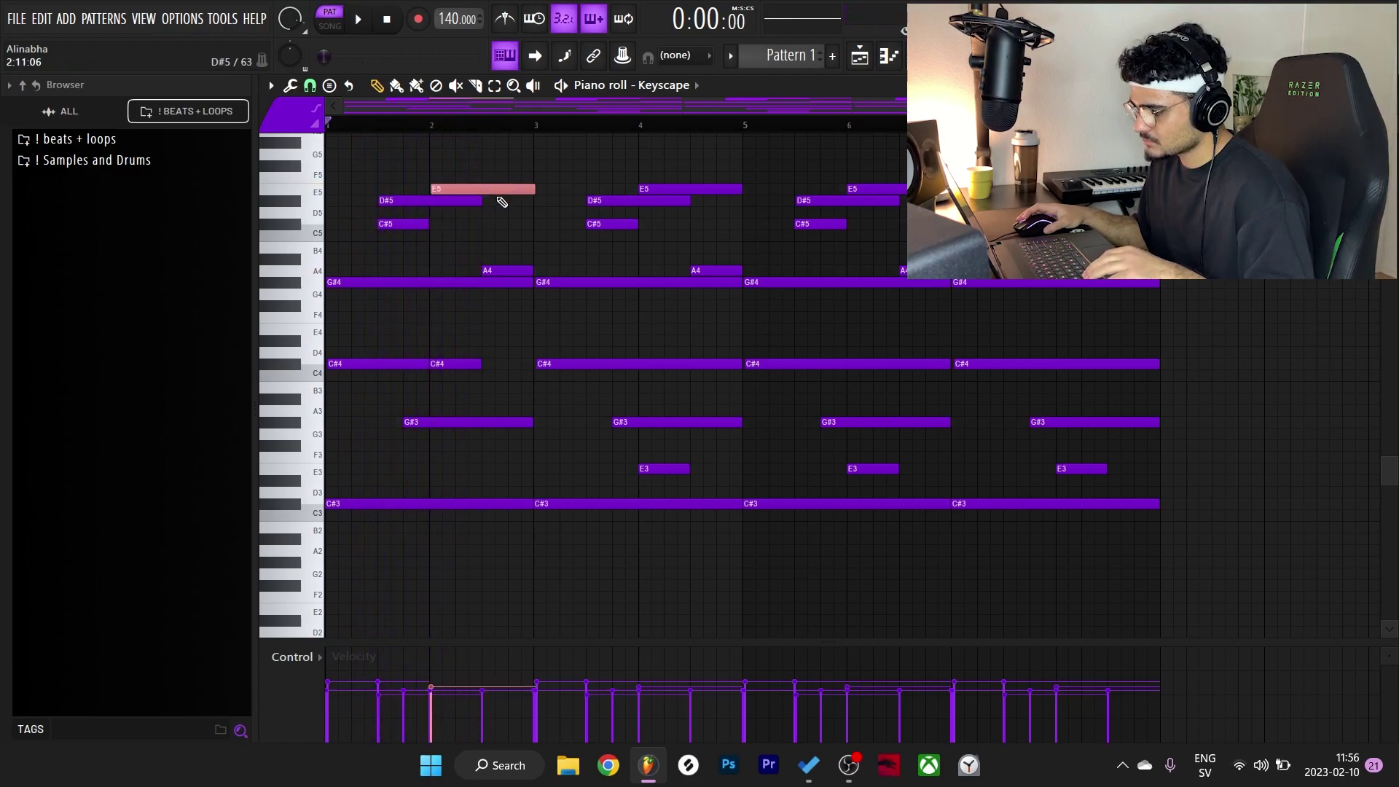
# Step: Shorten the long C#4 starting at bar 3 to end at bar 4 and add a short C#4 there
pyautogui.press('space')
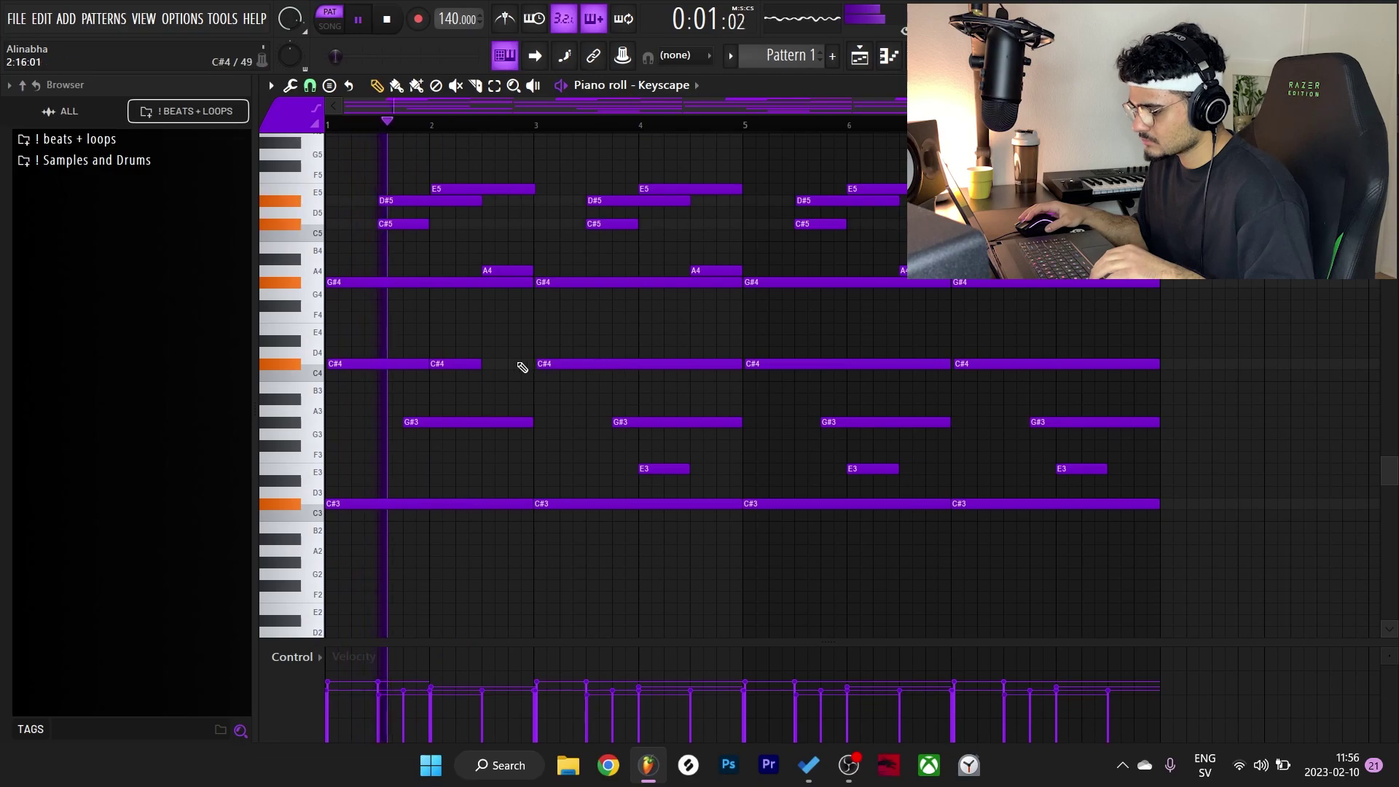
pyautogui.moveTo(742, 365); pyautogui.dragTo(639, 391)
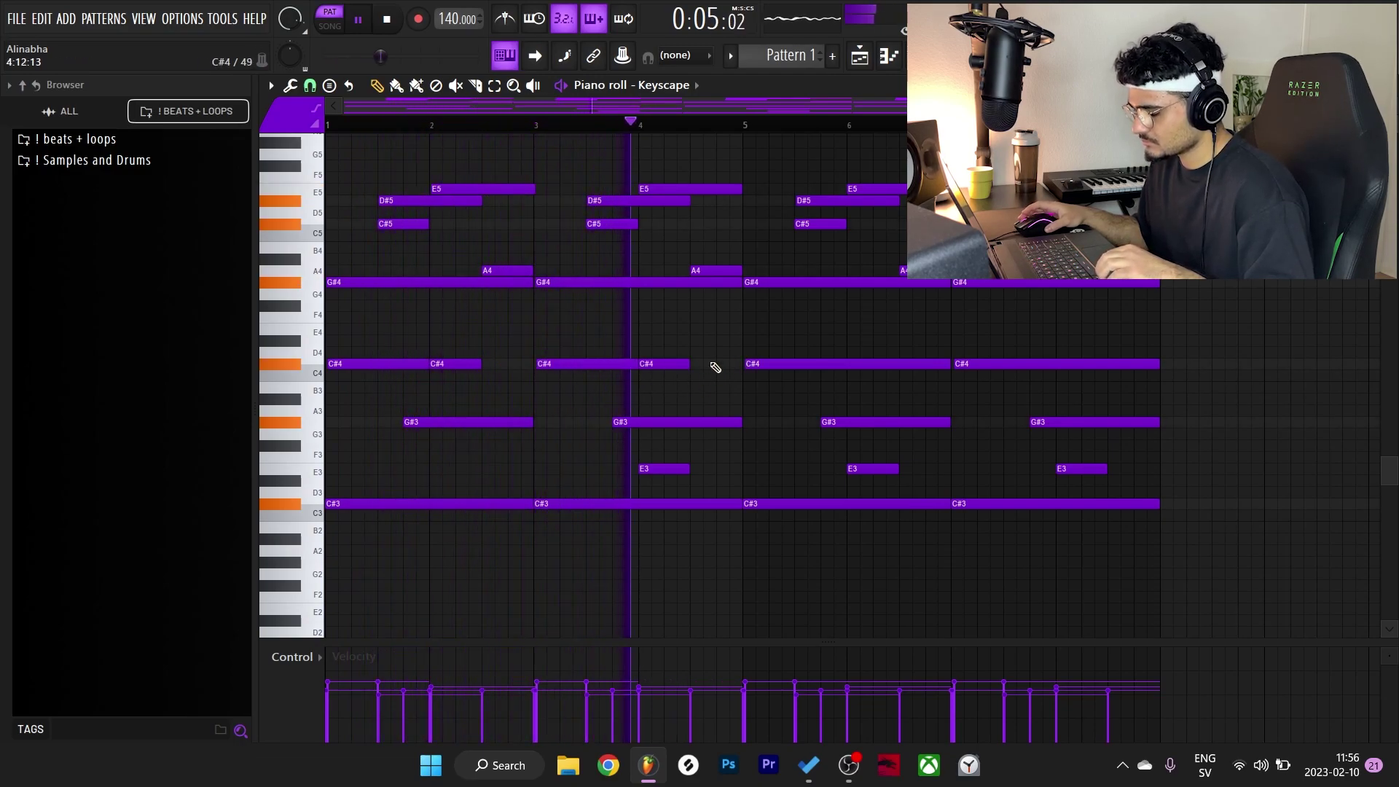
# Step: Nudge the E5 note at bar 4 slightly later and restart playback
pyautogui.press('space')
pyautogui.click(703, 189)
pyautogui.press('space')
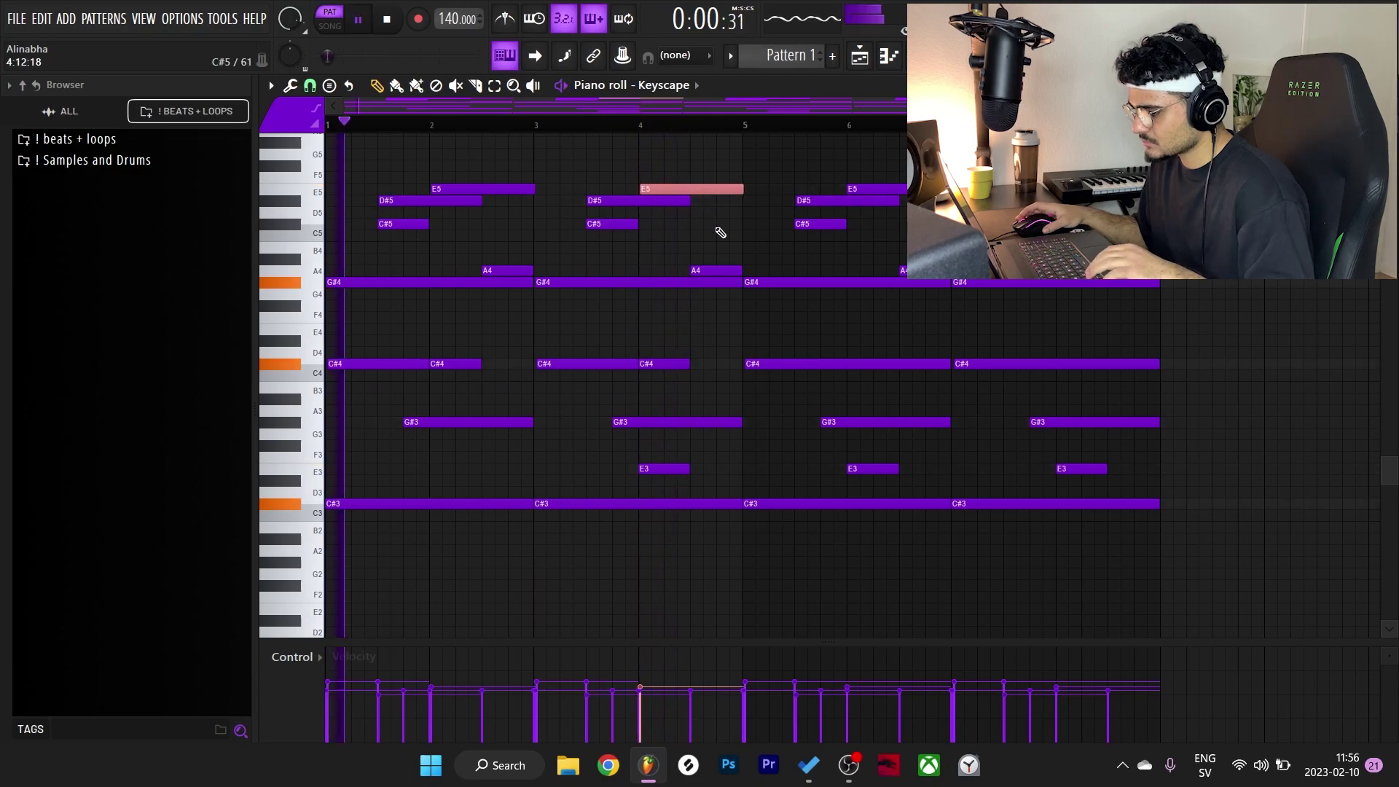
# Step: Delete all notes from bar 5 onward, keeping the first four bars
pyautogui.keyDown('ctrl'); pyautogui.click(754, 163); pyautogui.keyUp('ctrl')
pyautogui.moveTo(759, 155); pyautogui.dragTo(1398, 643)
pyautogui.press('Delete')
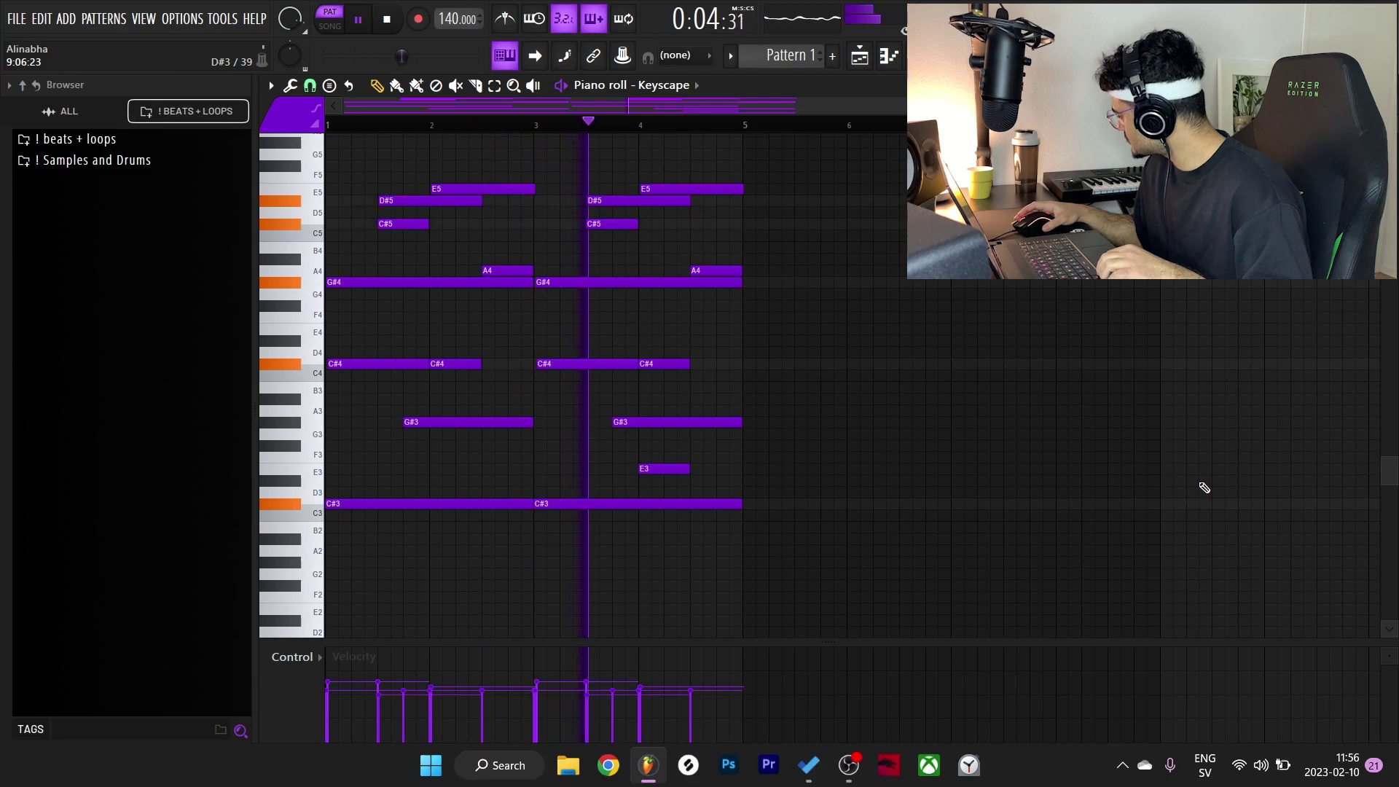
# Step: Load the Waves SoundShifter in the first effect slot of Insert 1 and transpose it by 2 semitones during playback
pyautogui.press('space')
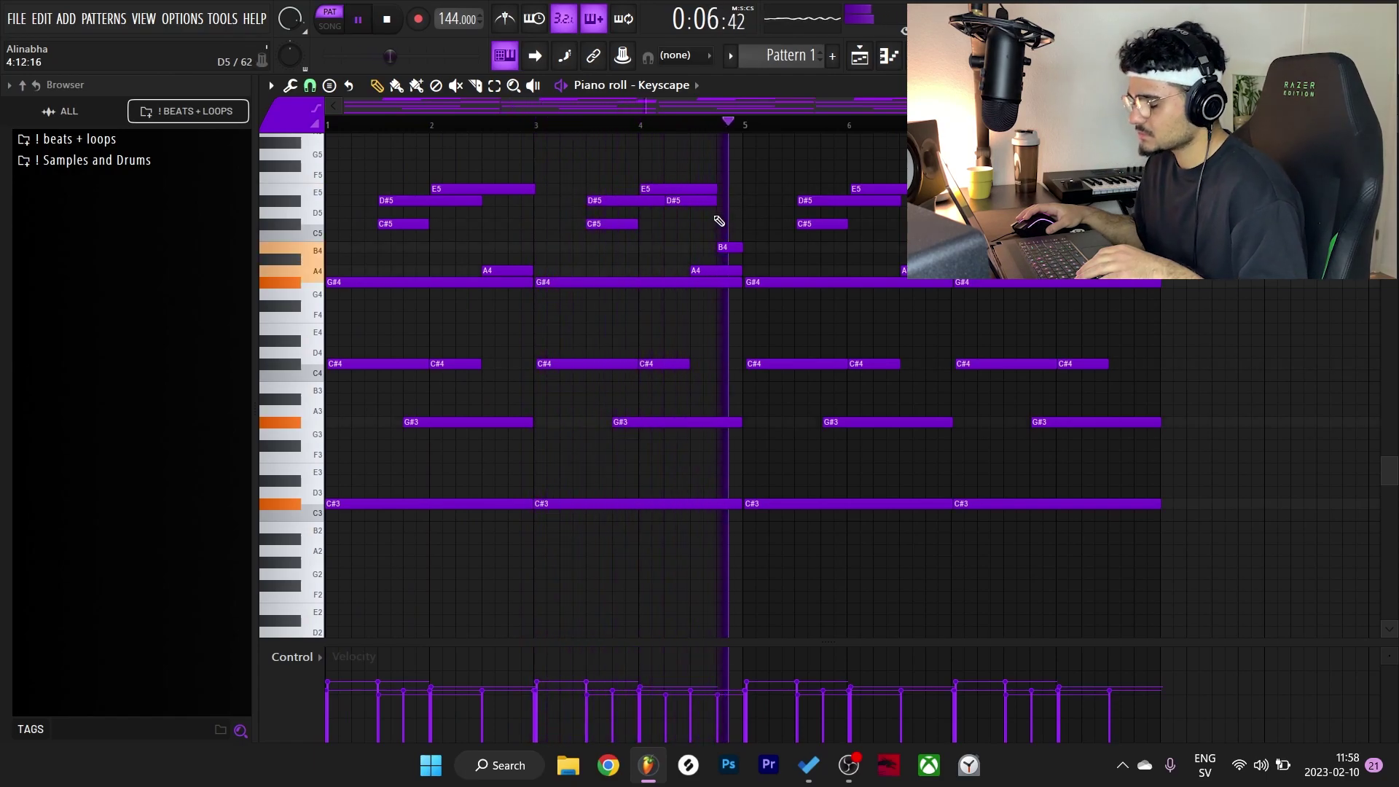
pyautogui.press('space')
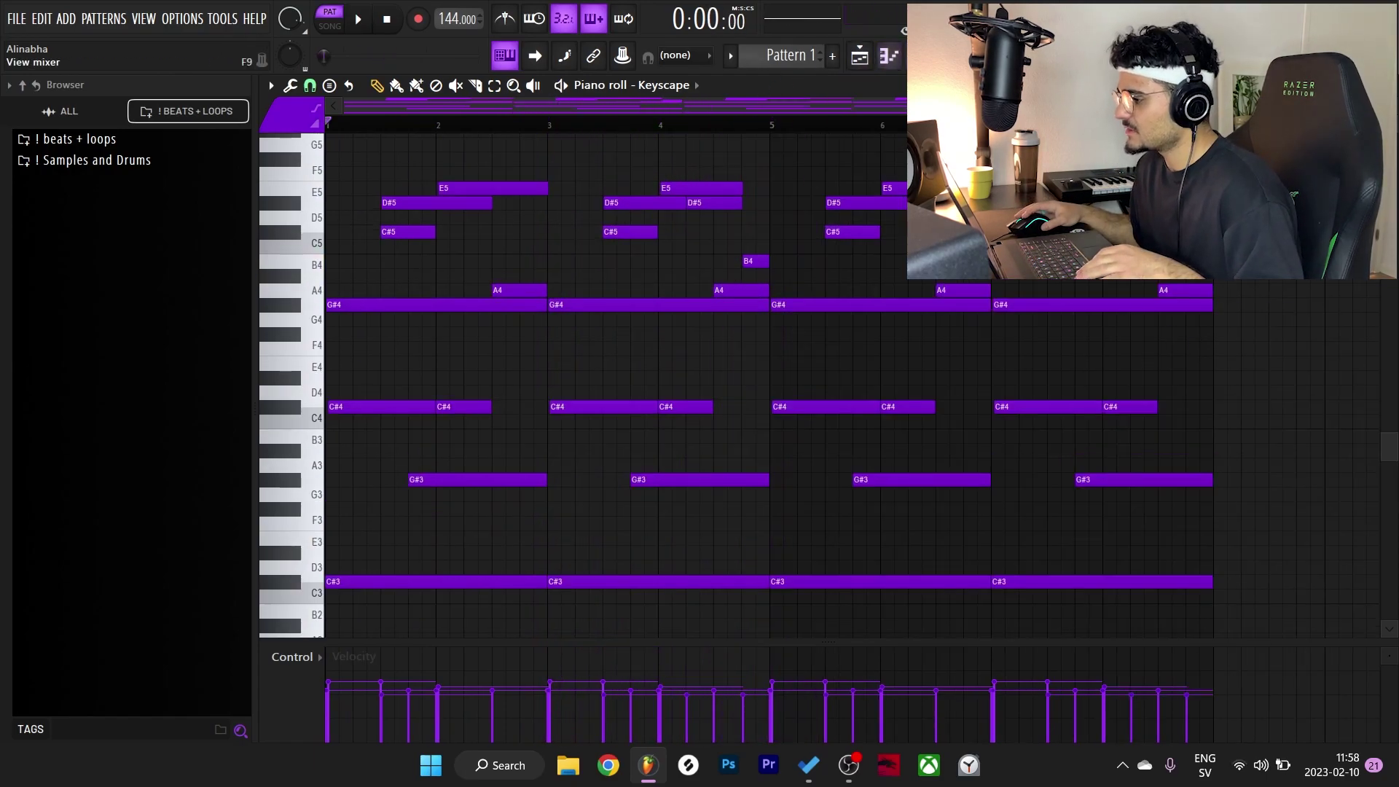
pyautogui.press('F9')
pyautogui.click(1239, 140)
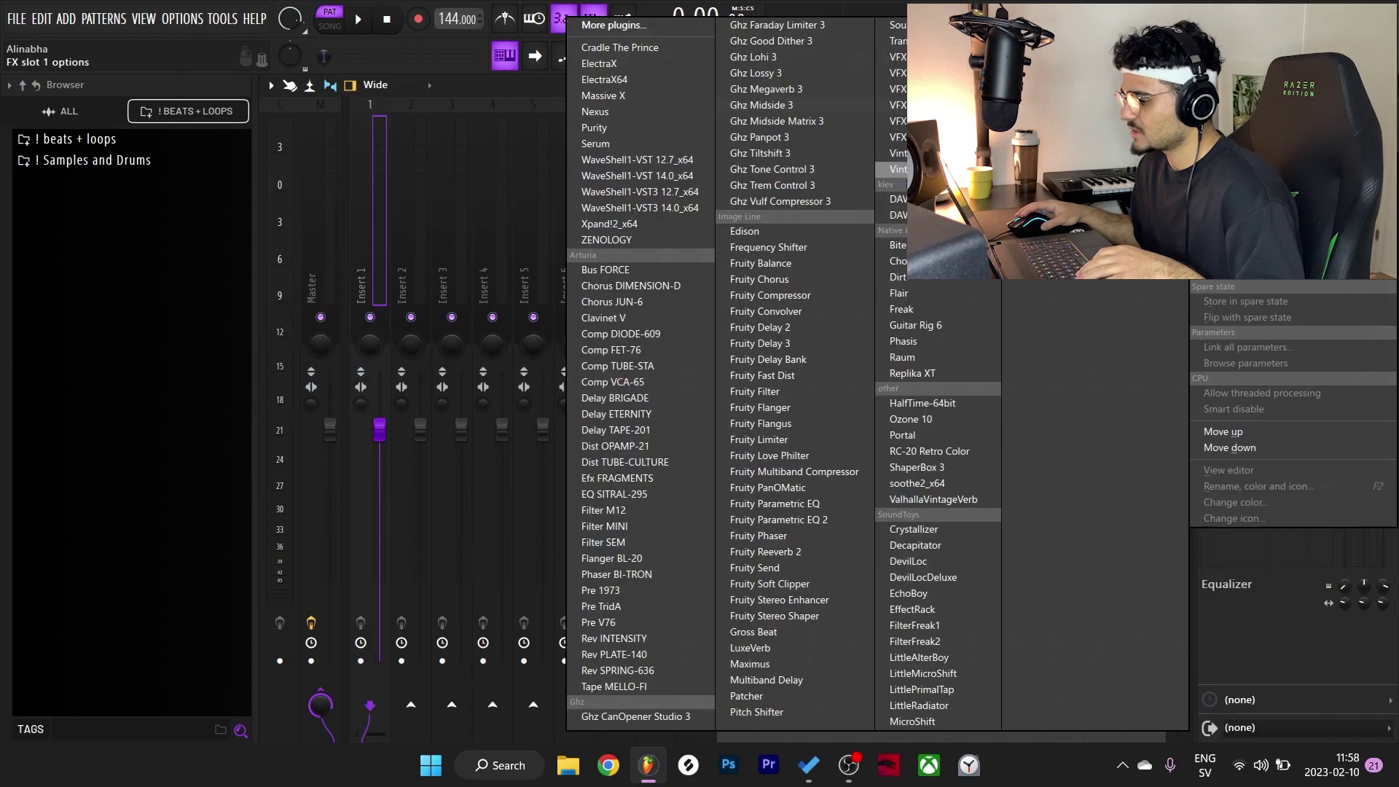
pyautogui.click(640, 176)
pyautogui.click(459, 372)
pyautogui.click(460, 407)
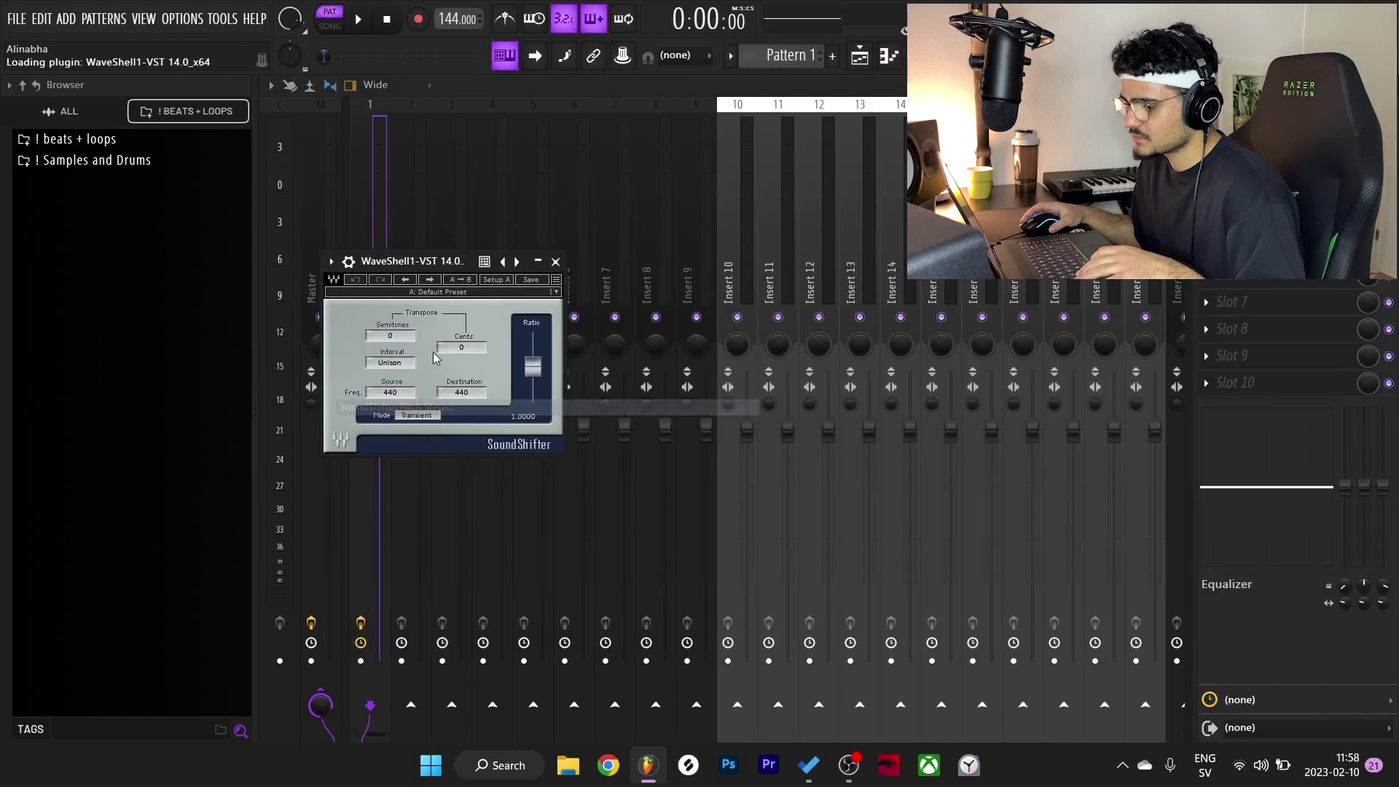
pyautogui.press('space')
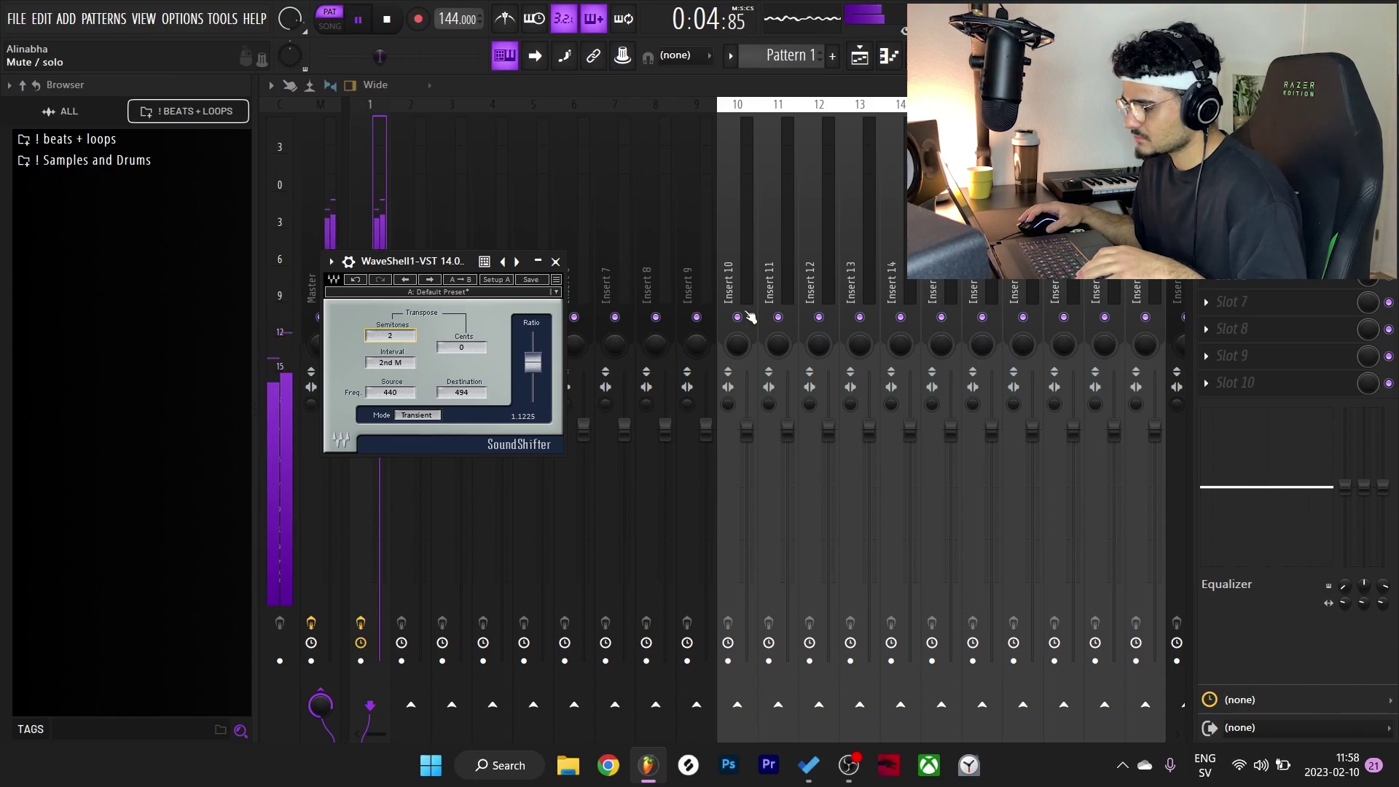
# Step: Load soothe2 in the second effect slot of Insert 1 and step through its presets around A bit too percussive
pyautogui.click(1206, 166)
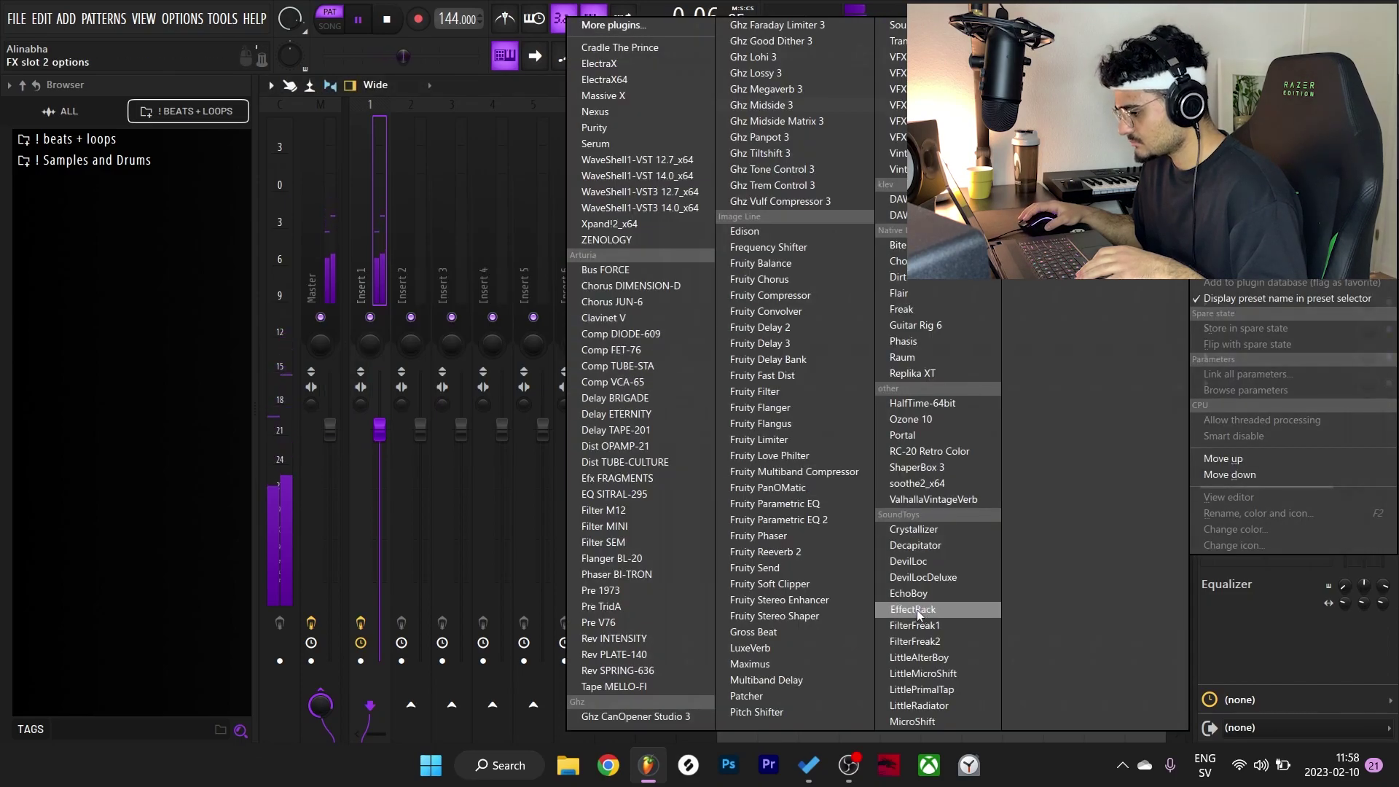
pyautogui.click(920, 484)
pyautogui.moveTo(485, 368); pyautogui.dragTo(484, 381)
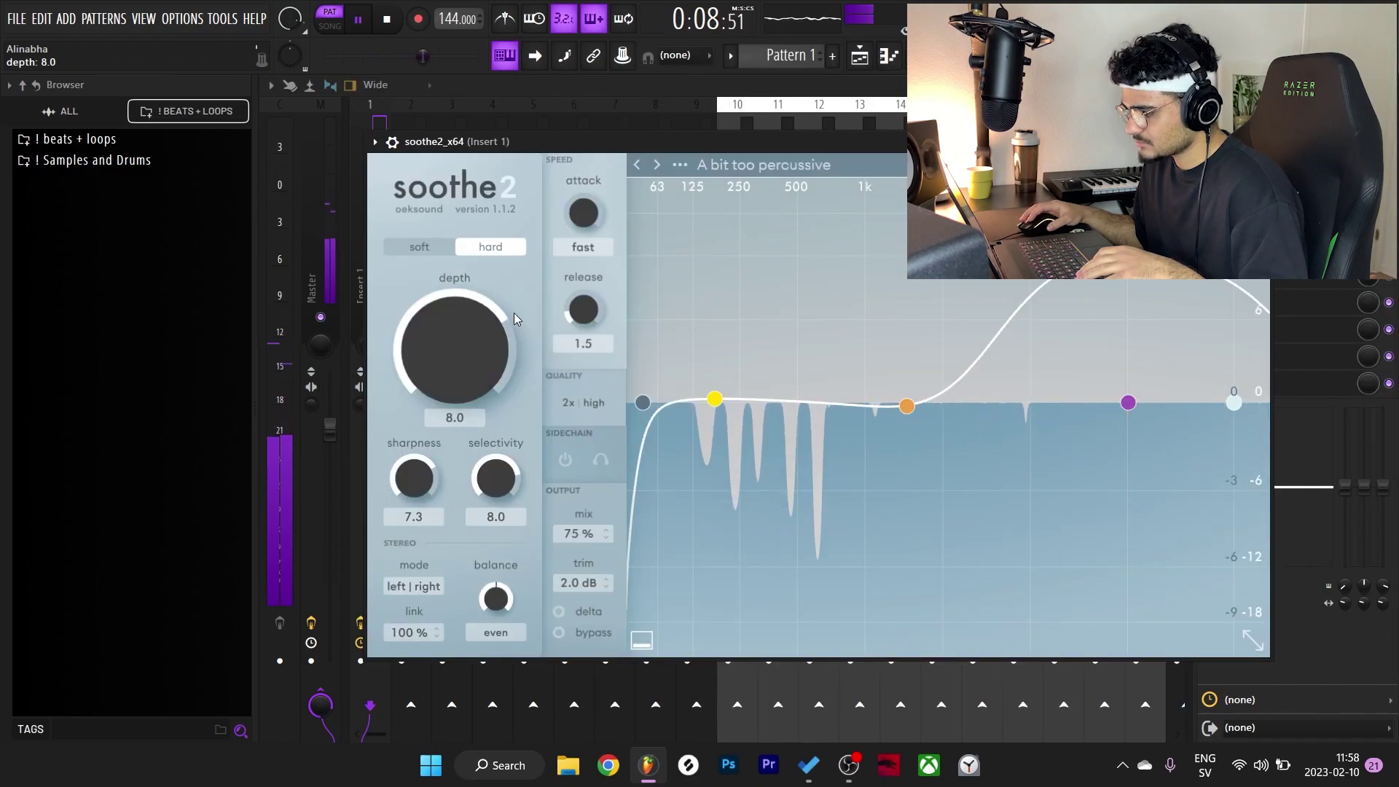
pyautogui.click(657, 165)
pyautogui.click(637, 165)
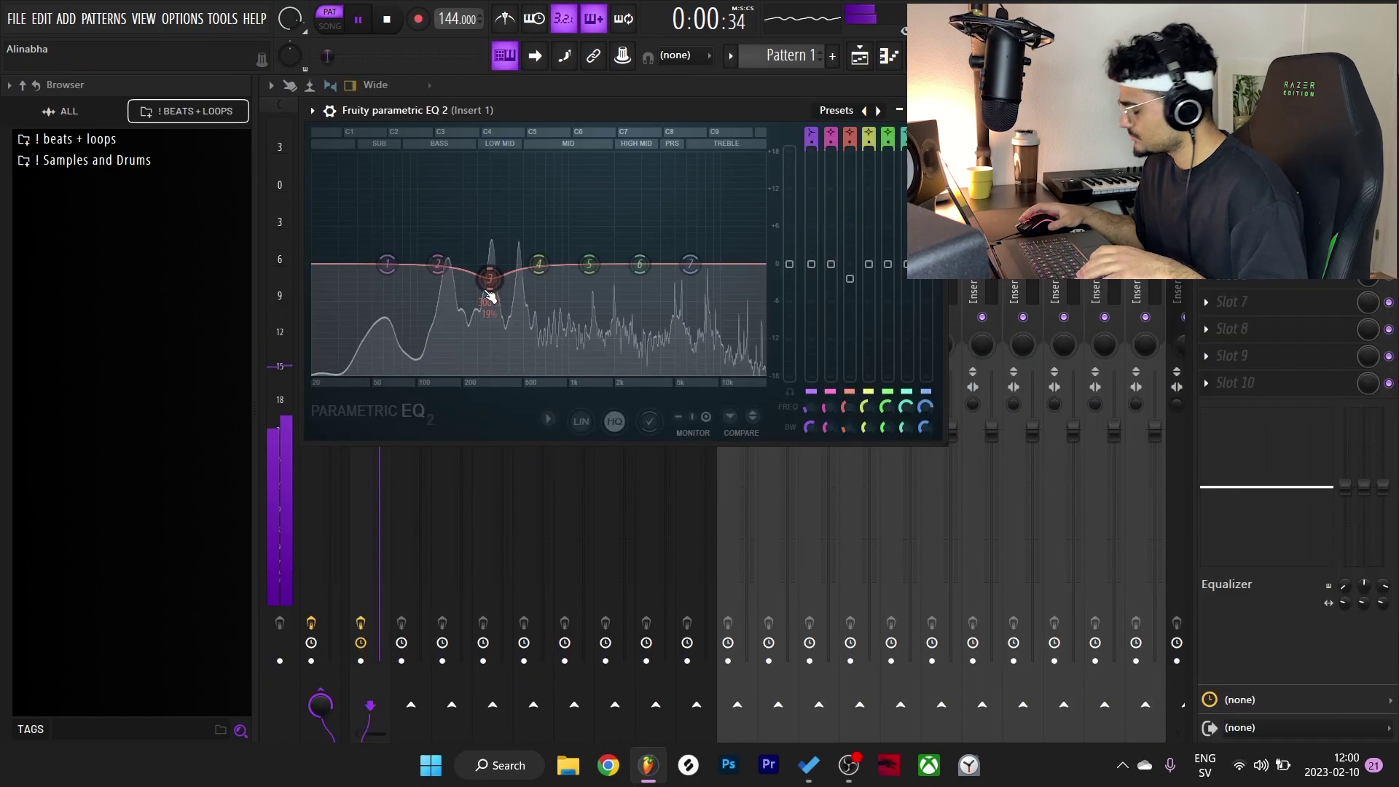
# Step: Dip band 3 in the low mids and pull band 1 down to cut the lows in Fruity Parametric EQ 2
pyautogui.moveTo(486, 291); pyautogui.dragTo(492, 299)
pyautogui.moveTo(387, 264); pyautogui.dragTo(447, 383)
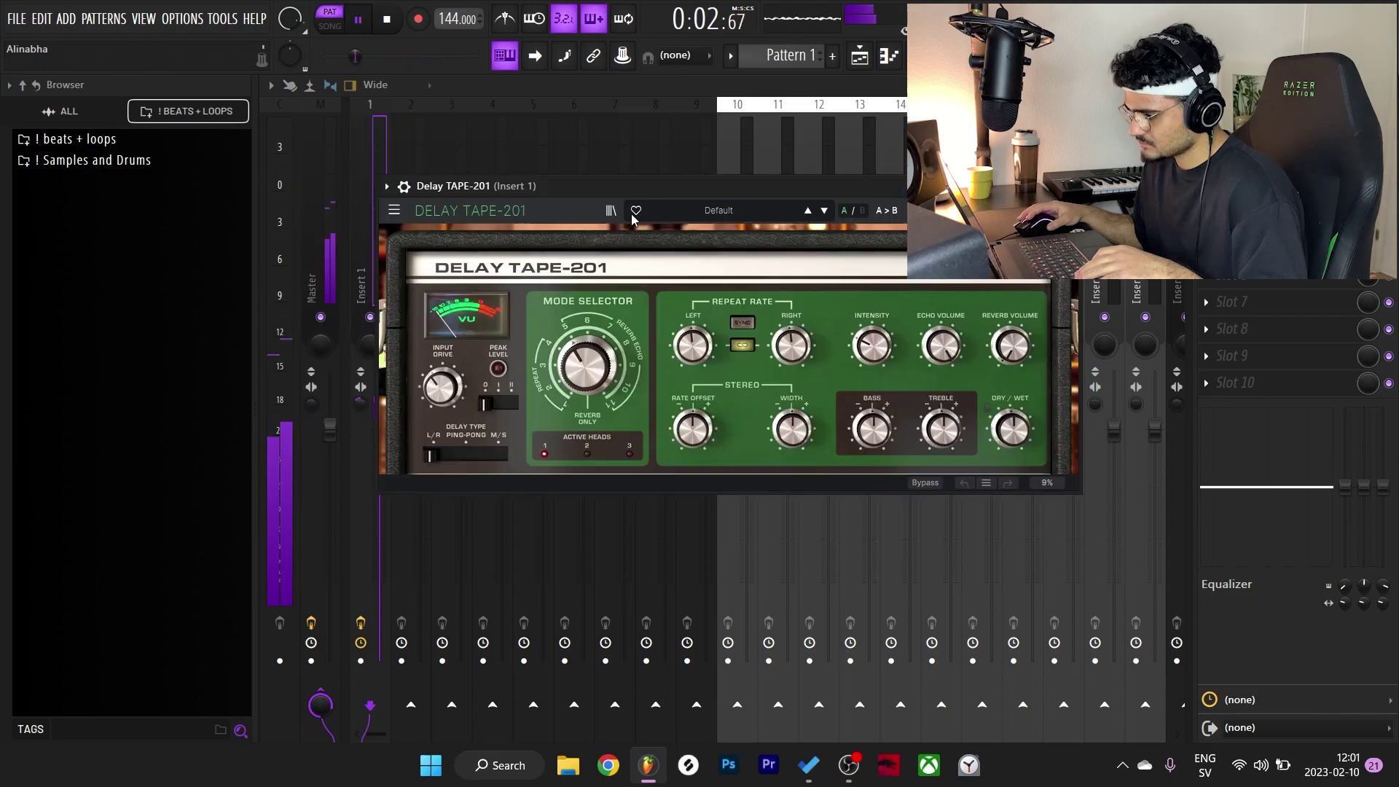
# Step: Try the Stereo Sweep Delay preset in Delay TAPE-201, then load Delay Slightly Pumping and close the plugin
pyautogui.click(611, 211)
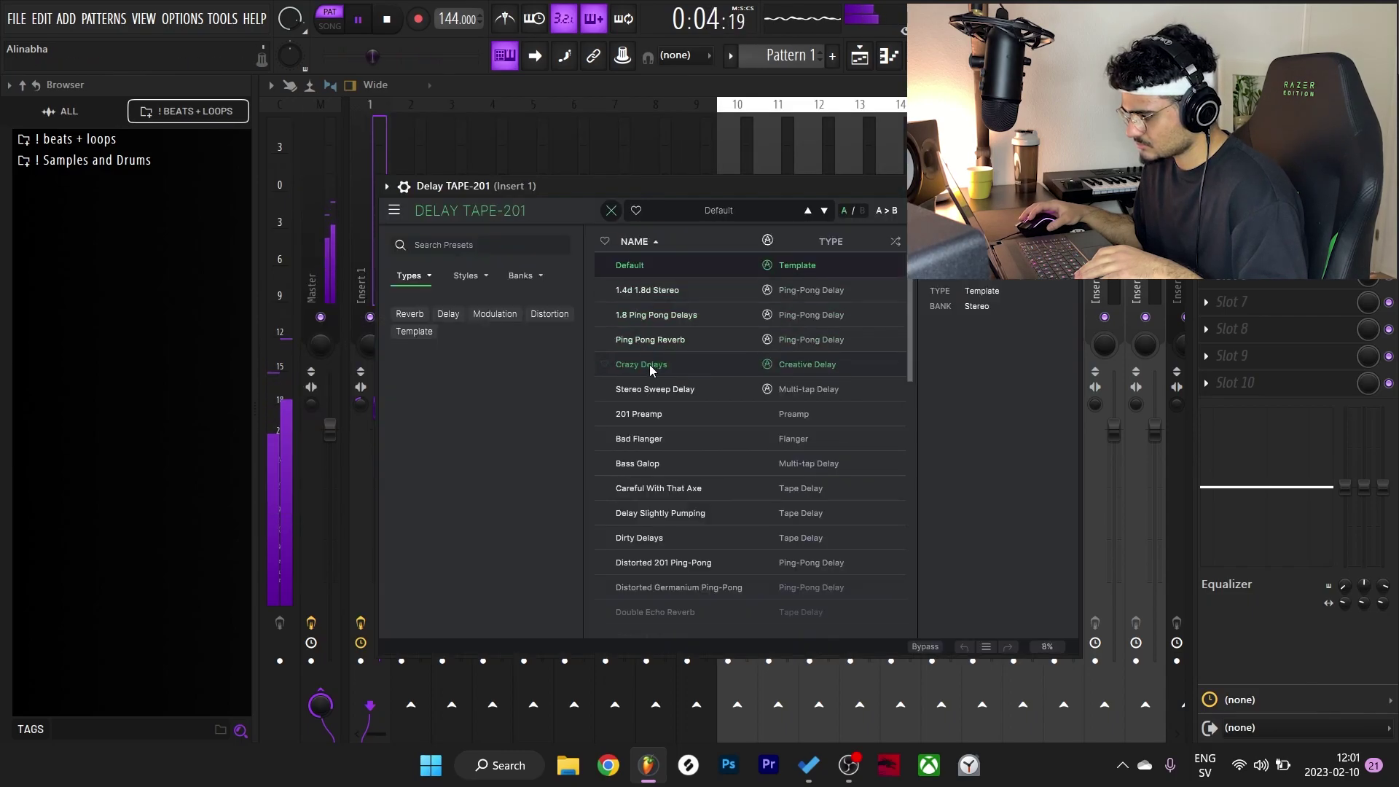
pyautogui.click(680, 388)
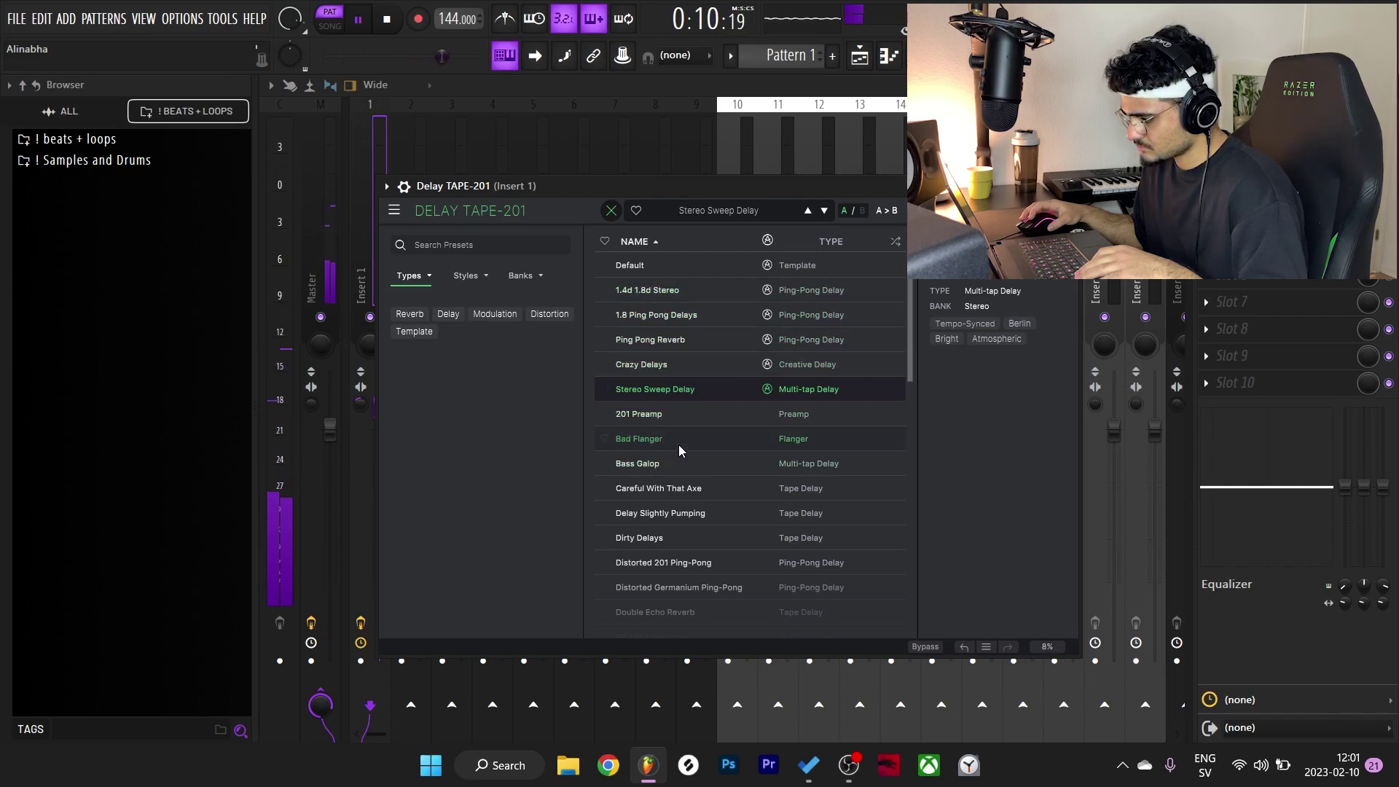
pyautogui.click(698, 519)
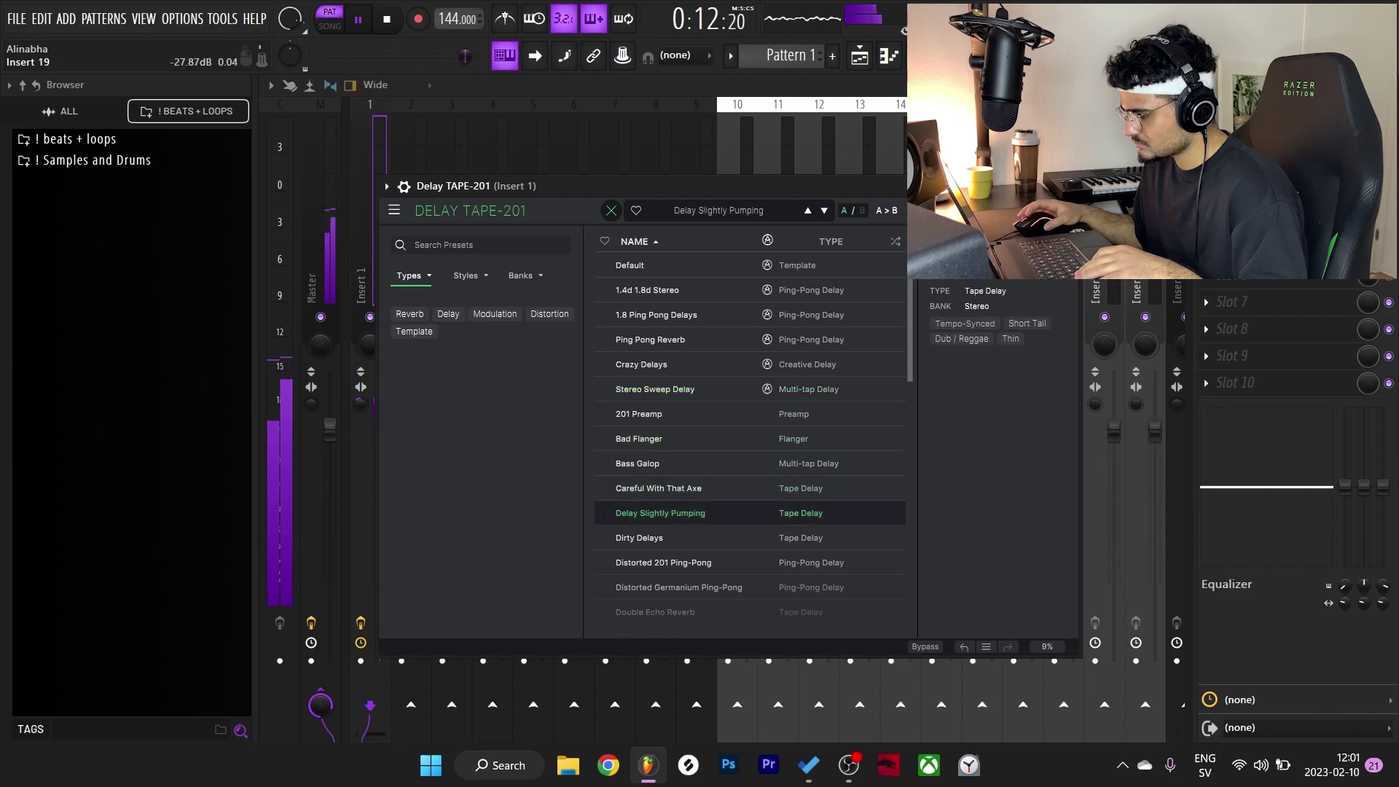
pyautogui.click(1074, 186)
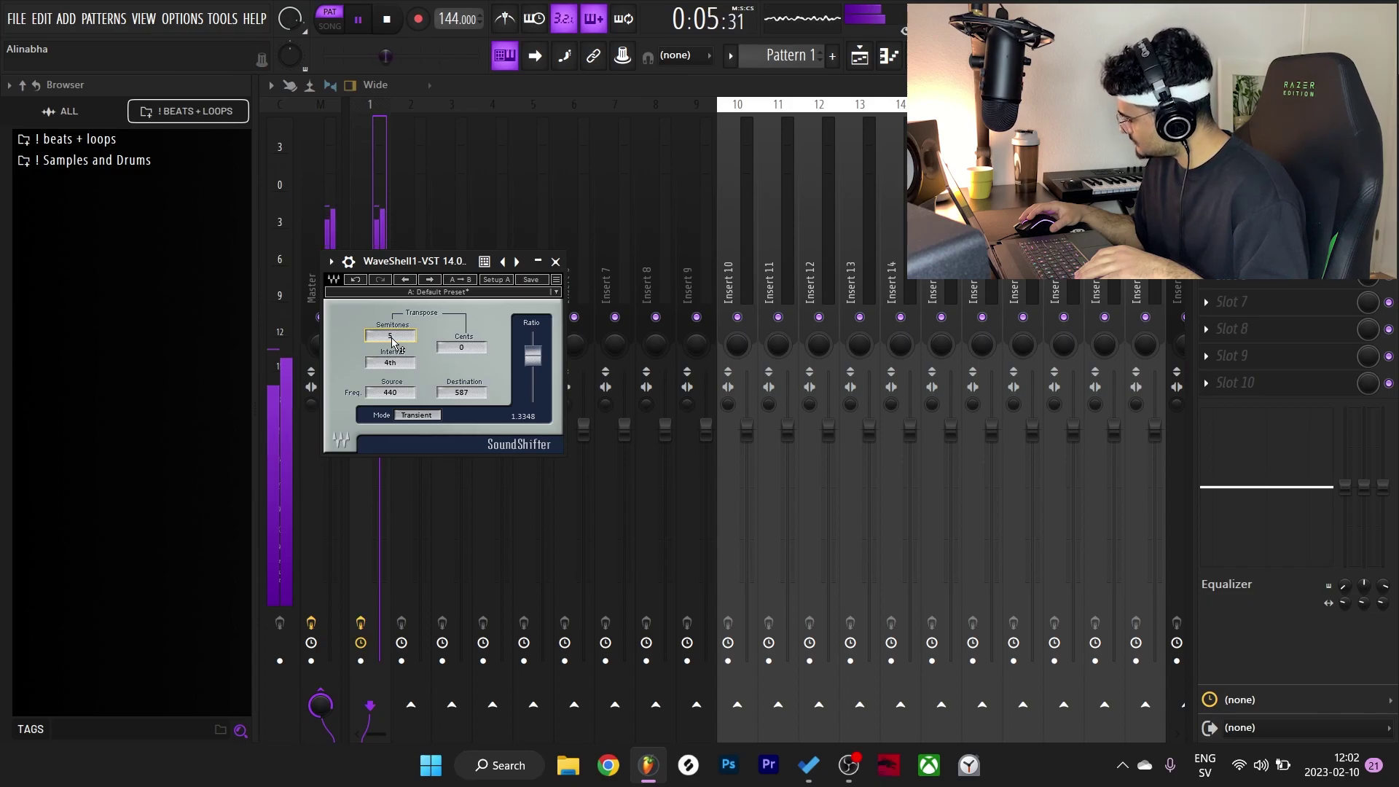
# Step: Set SoundShifter's transposition to 5 semitones and render the armed Master track to an audio file
pyautogui.click(556, 261)
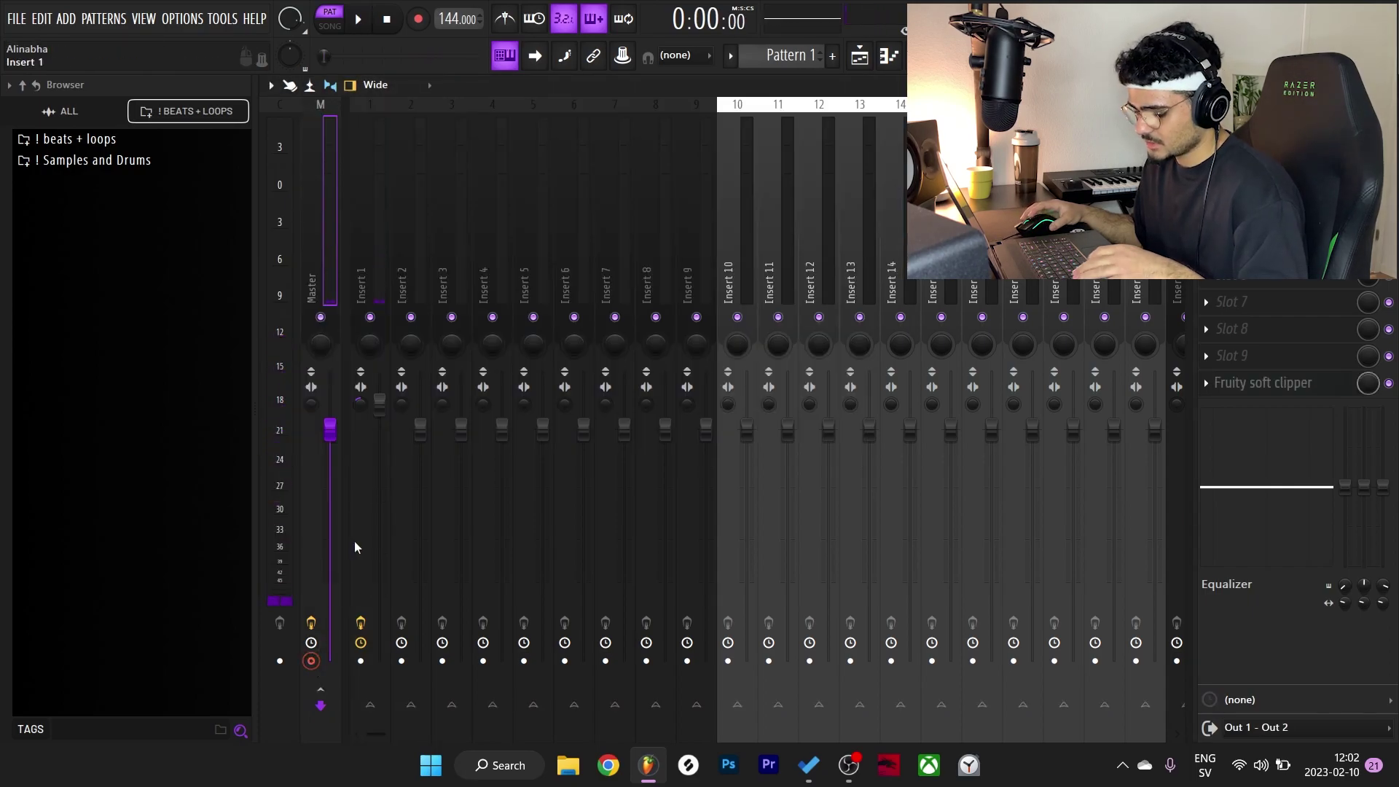
pyautogui.hotkey('alt', 'r')
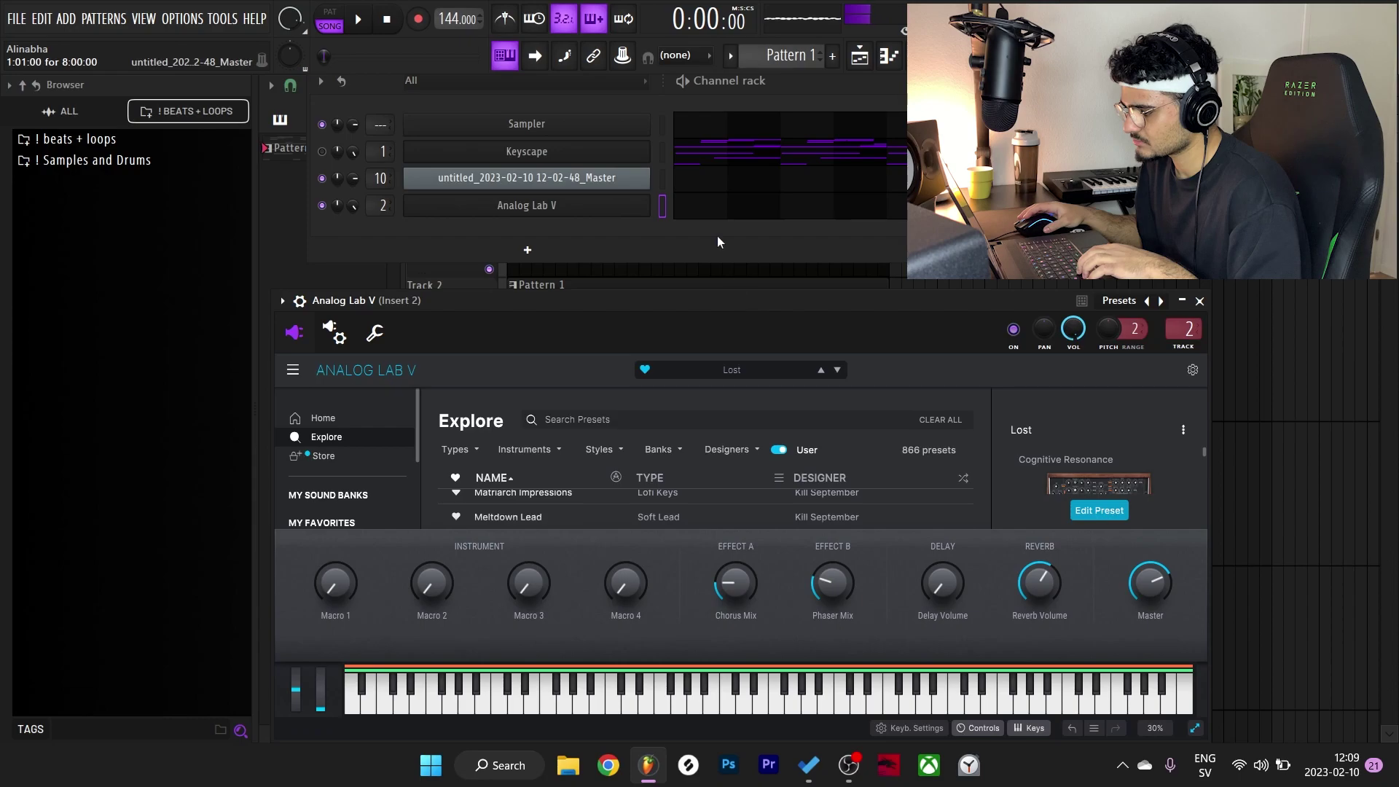
# Step: Fill bars 1 to 4 of Analog Lab V's piano roll with long C#5 notes and duplicate them over the following four bars
pyautogui.click(693, 217)
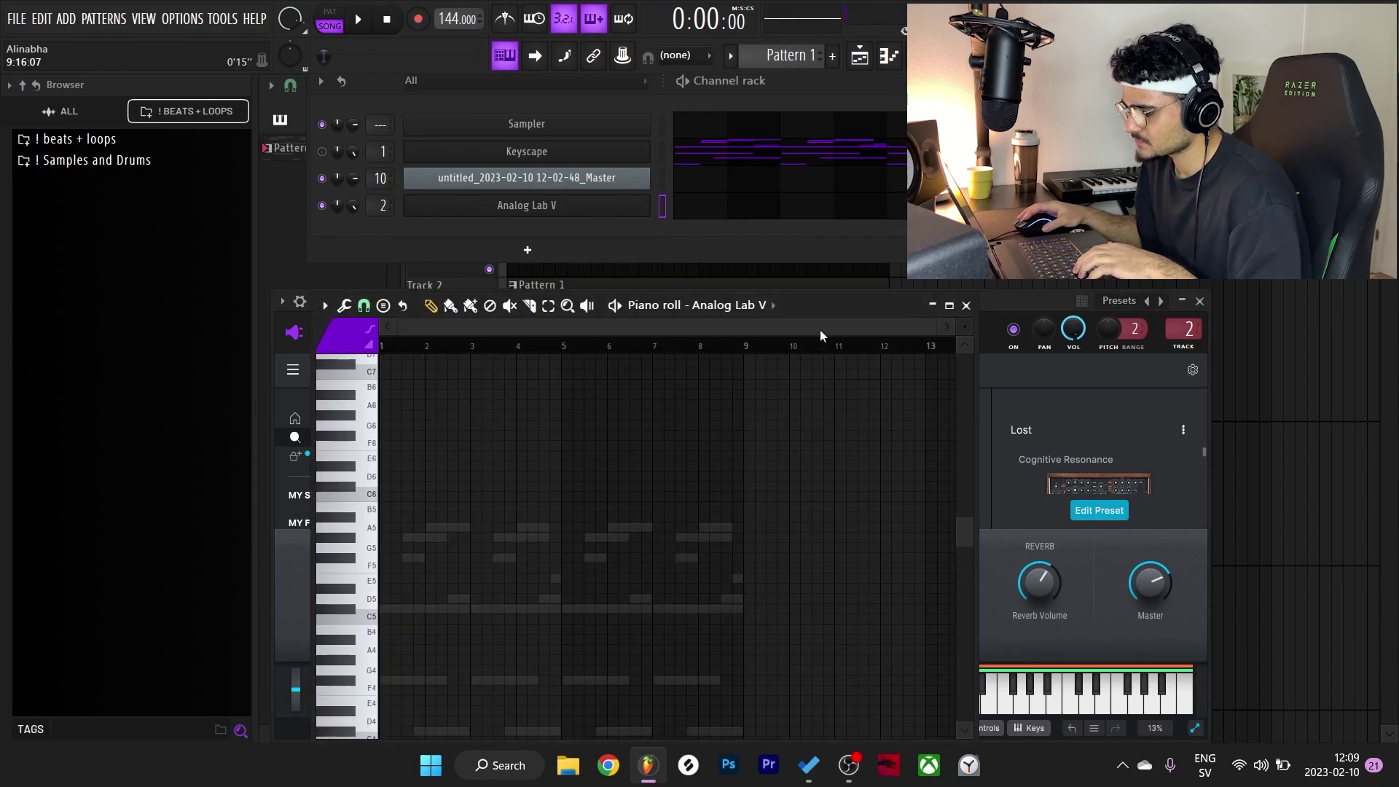
pyautogui.doubleClick(817, 307)
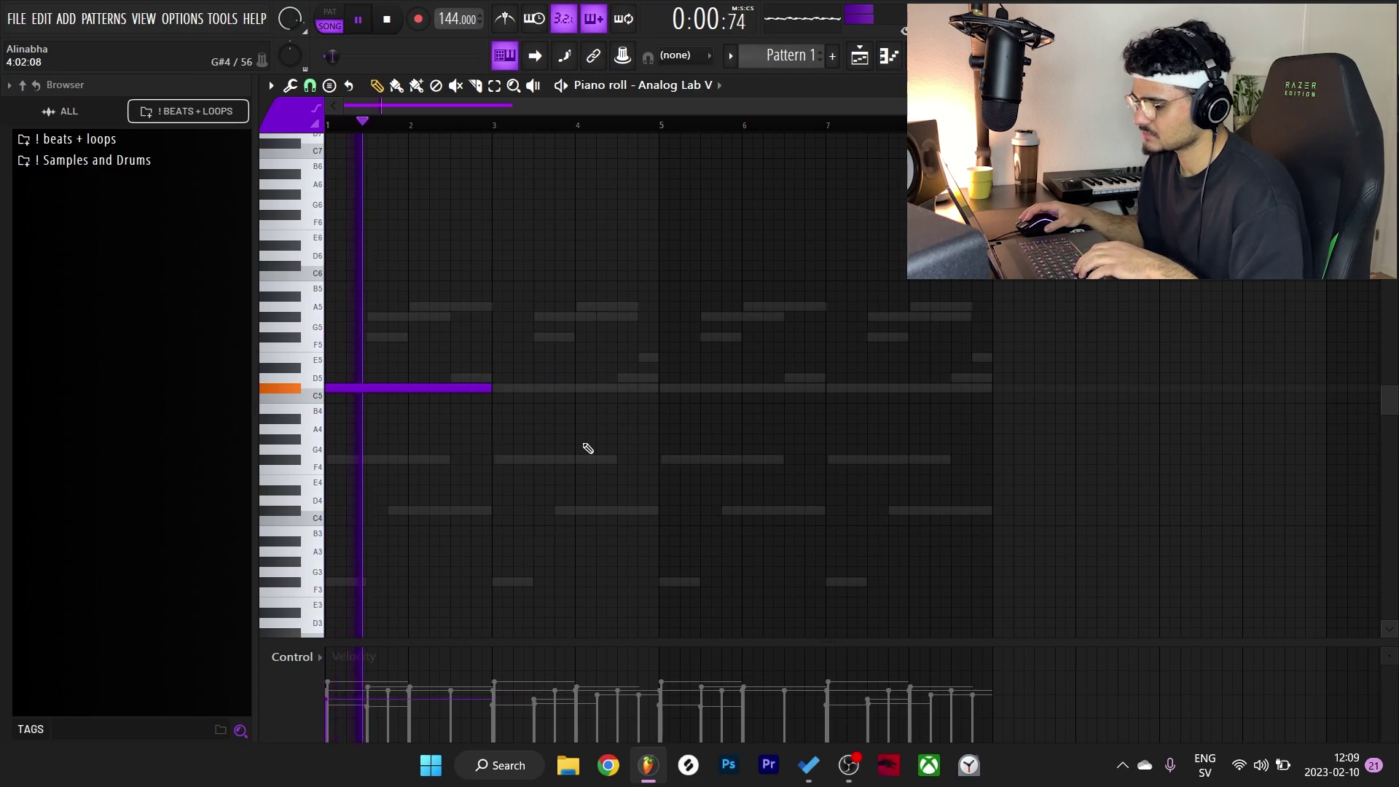
pyautogui.moveTo(490, 388); pyautogui.dragTo(658, 388)
pyautogui.press('space')
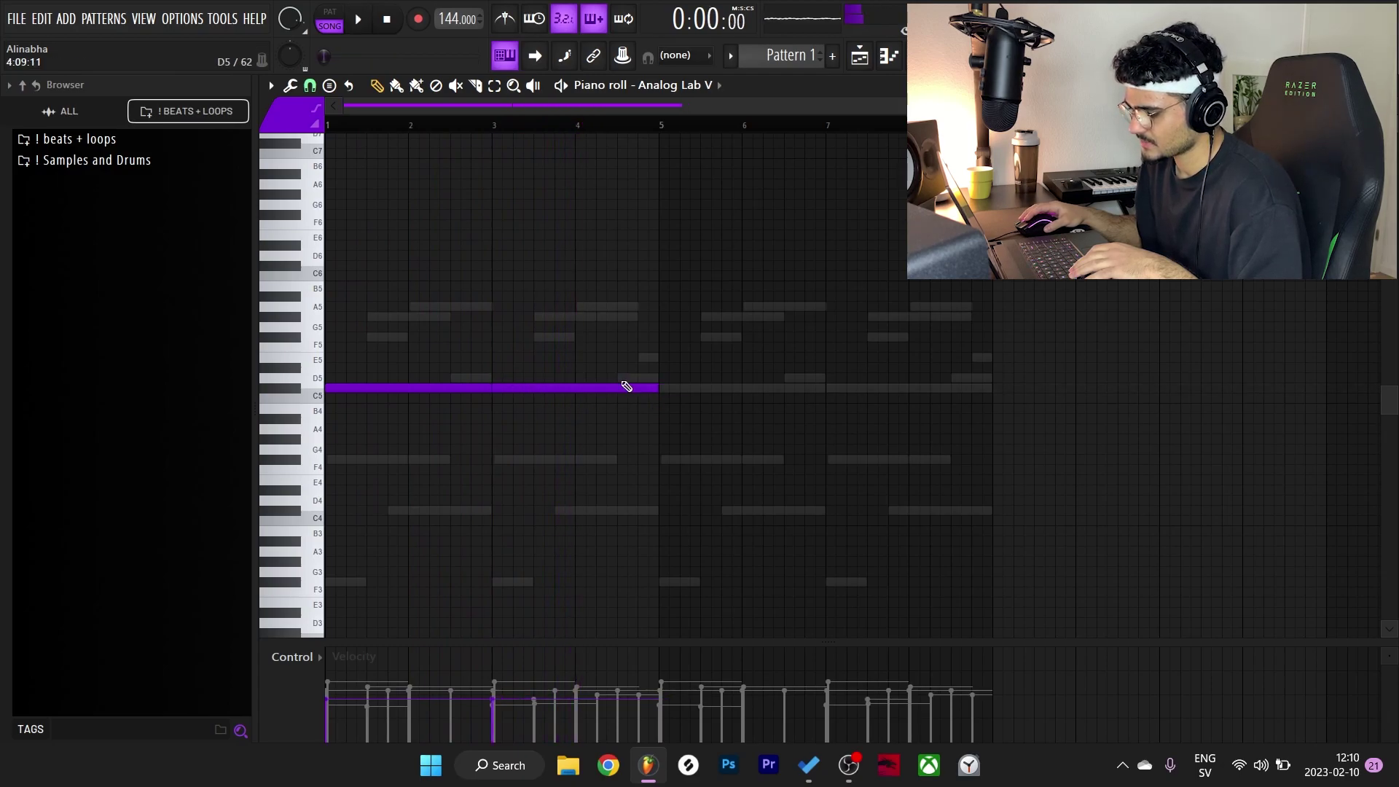
pyautogui.hotkey('ctrl', 'b')
pyautogui.hotkey('ctrl', 'd')
pyautogui.click(1388, 85)
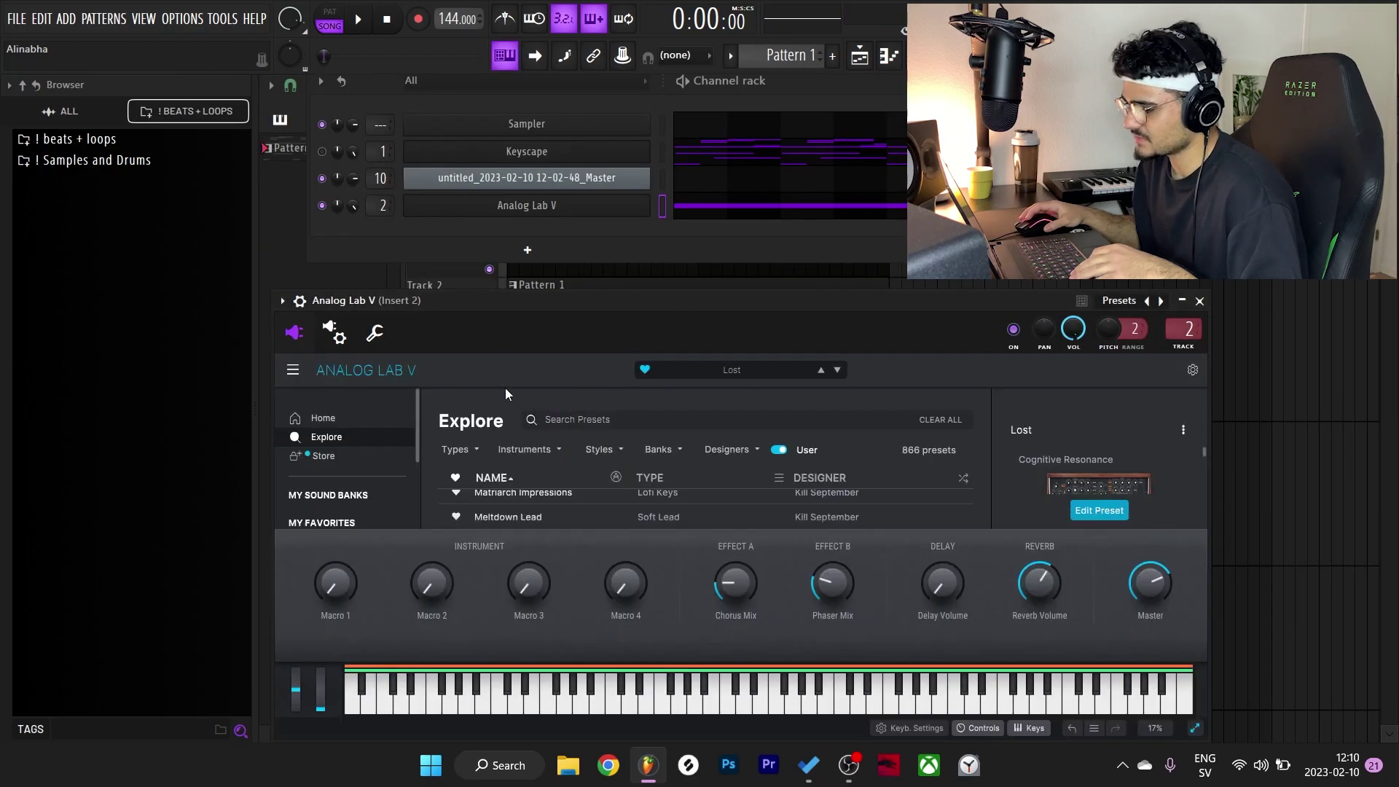
# Step: Solo the Analog Lab V channel in the channel rack
pyautogui.click(337, 229)
pyautogui.rightClick(323, 206)
pyautogui.click(338, 230)
pyautogui.rightClick(322, 207)
pyautogui.click(326, 214)
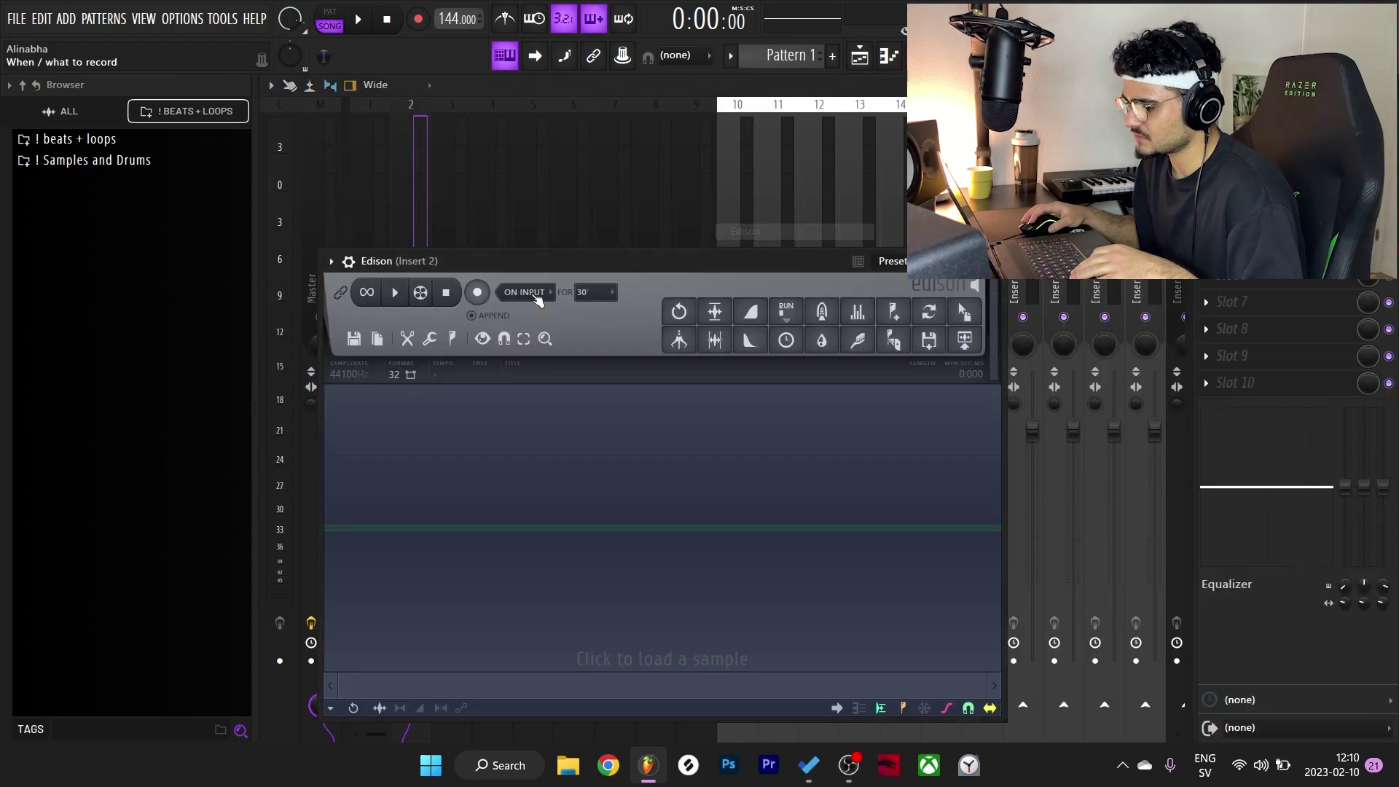
# Step: Set Edison on Insert 2 to record On Play, record the Analog Lab V part and place the audio on Track 3
pyautogui.click(537, 295)
pyautogui.click(539, 359)
pyautogui.click(358, 19)
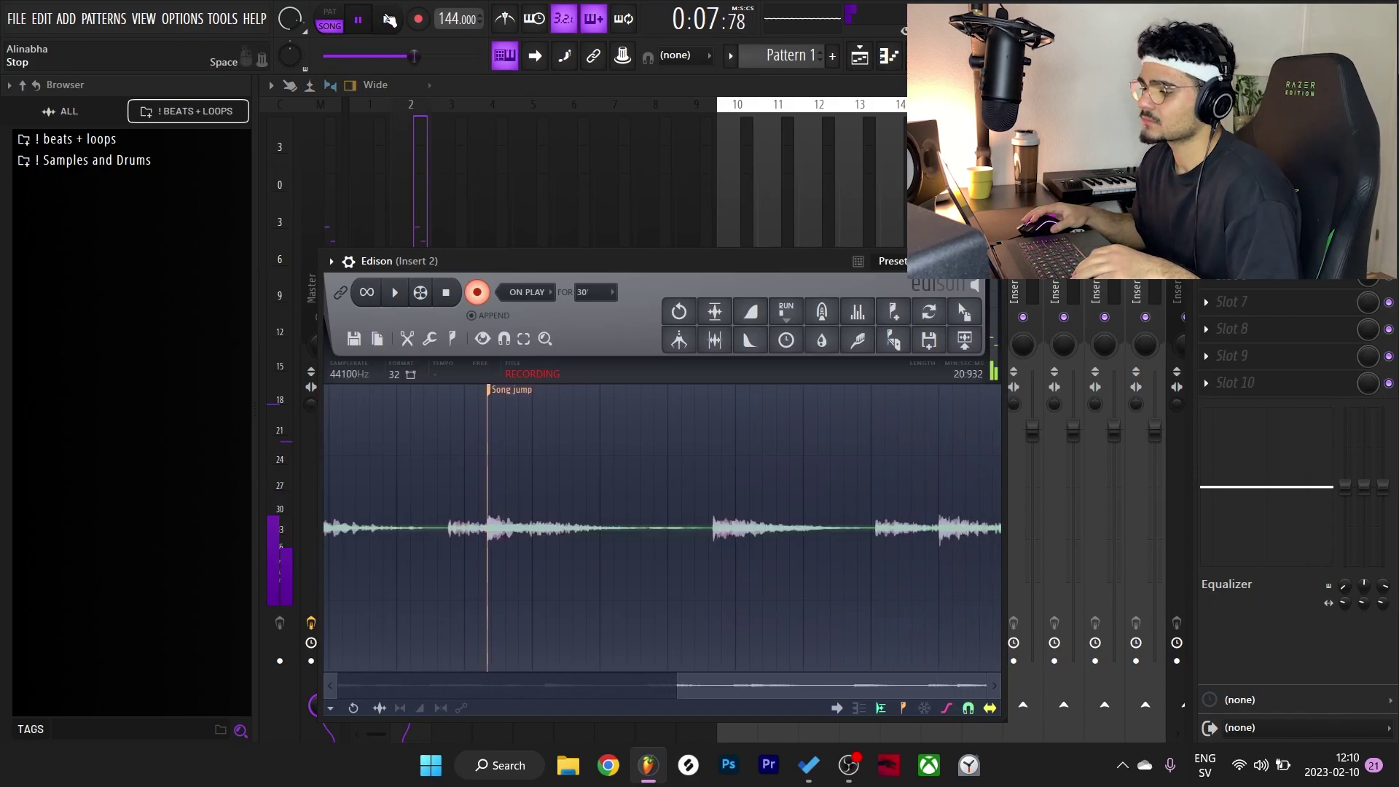
pyautogui.click(384, 21)
pyautogui.click(701, 337)
# Step: Play the arrangement and slice the recorded clip on Track 3 at bar 5
pyautogui.press('space')
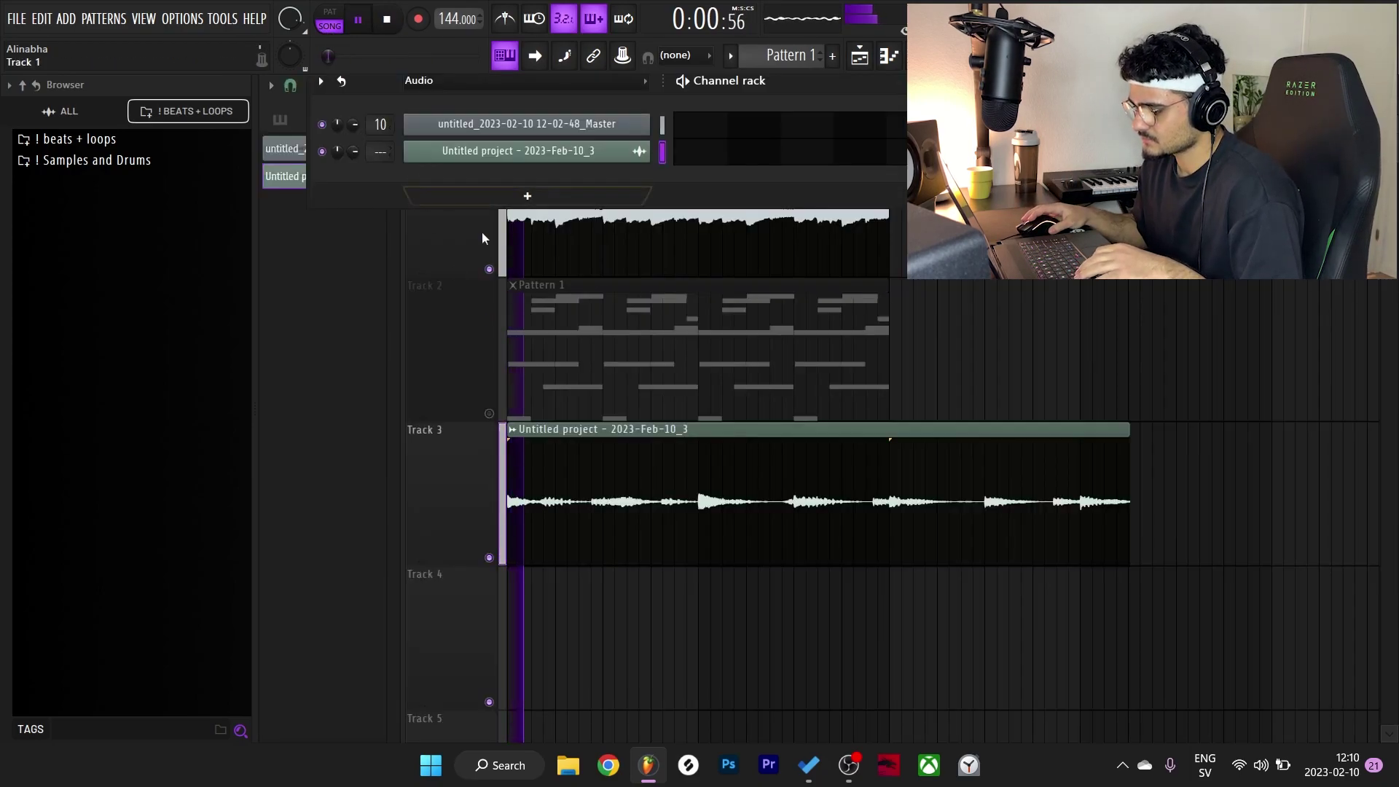
pyautogui.rightClick(751, 587)
pyautogui.scroll(-2, 778, 633)
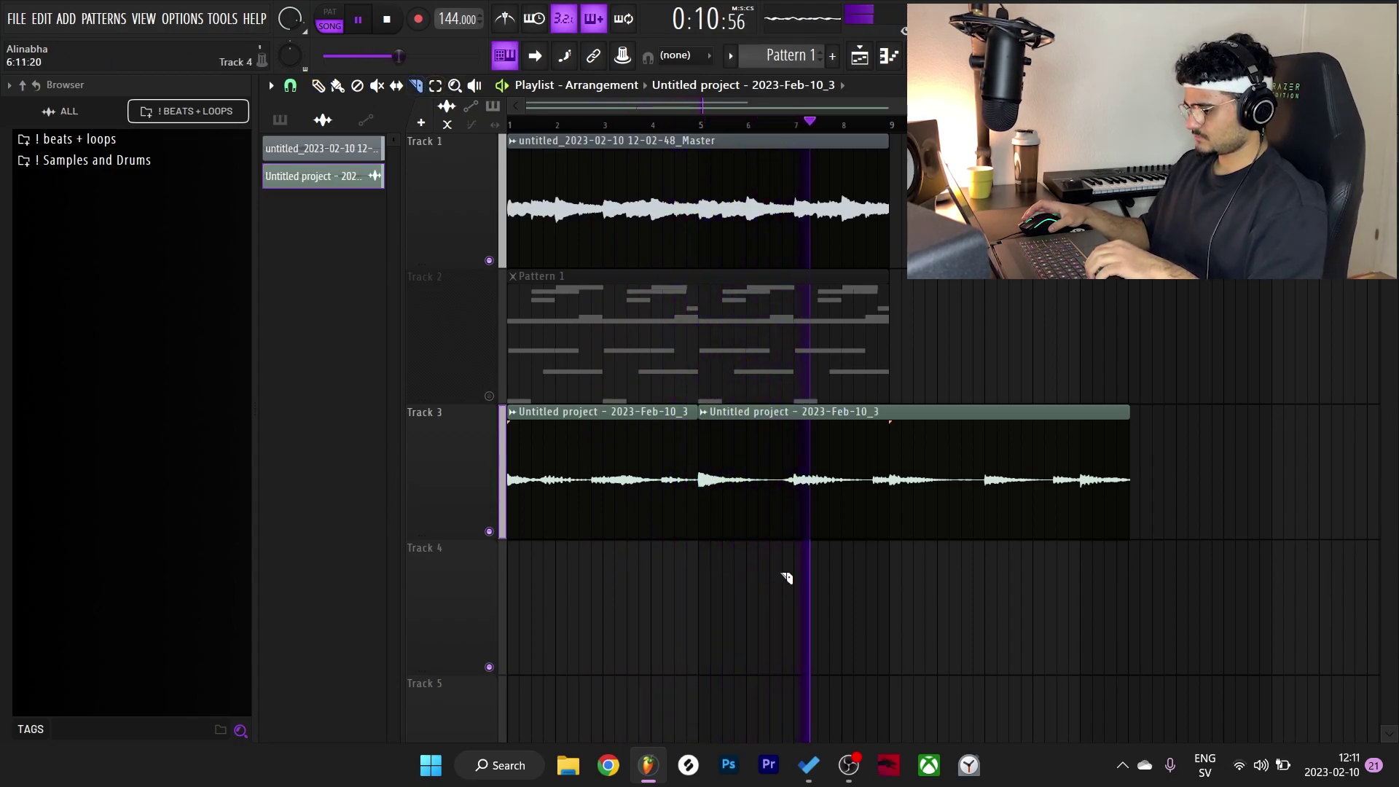
pyautogui.scroll(2, 879, 554)
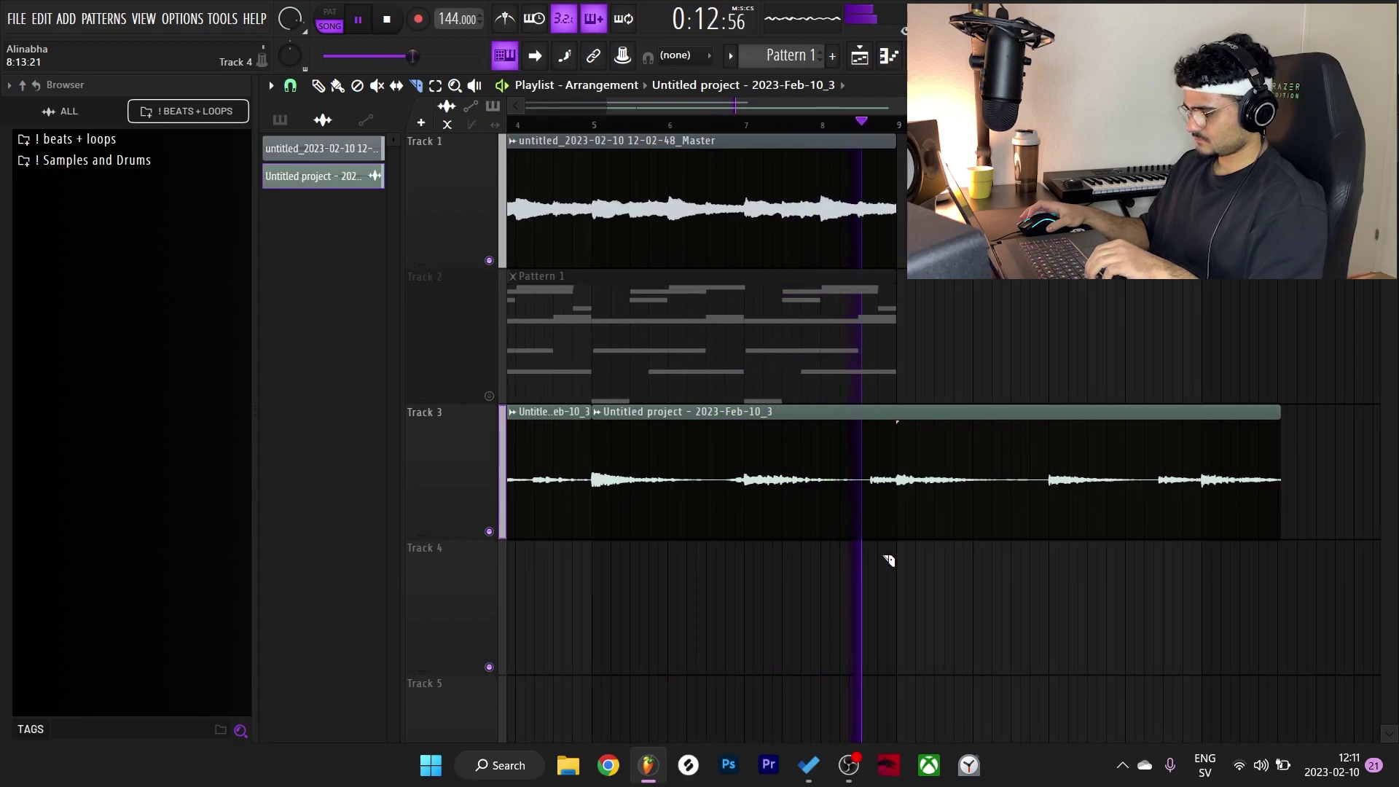
pyautogui.press('space')
# Step: Slice the recorded clip midway through bar 8 and delete both its tail and the section before bar 5
pyautogui.moveTo(860, 560); pyautogui.dragTo(860, 397)
pyautogui.press('b')
pyautogui.rightClick(968, 522)
pyautogui.press('p')
pyautogui.rightClick(556, 523)
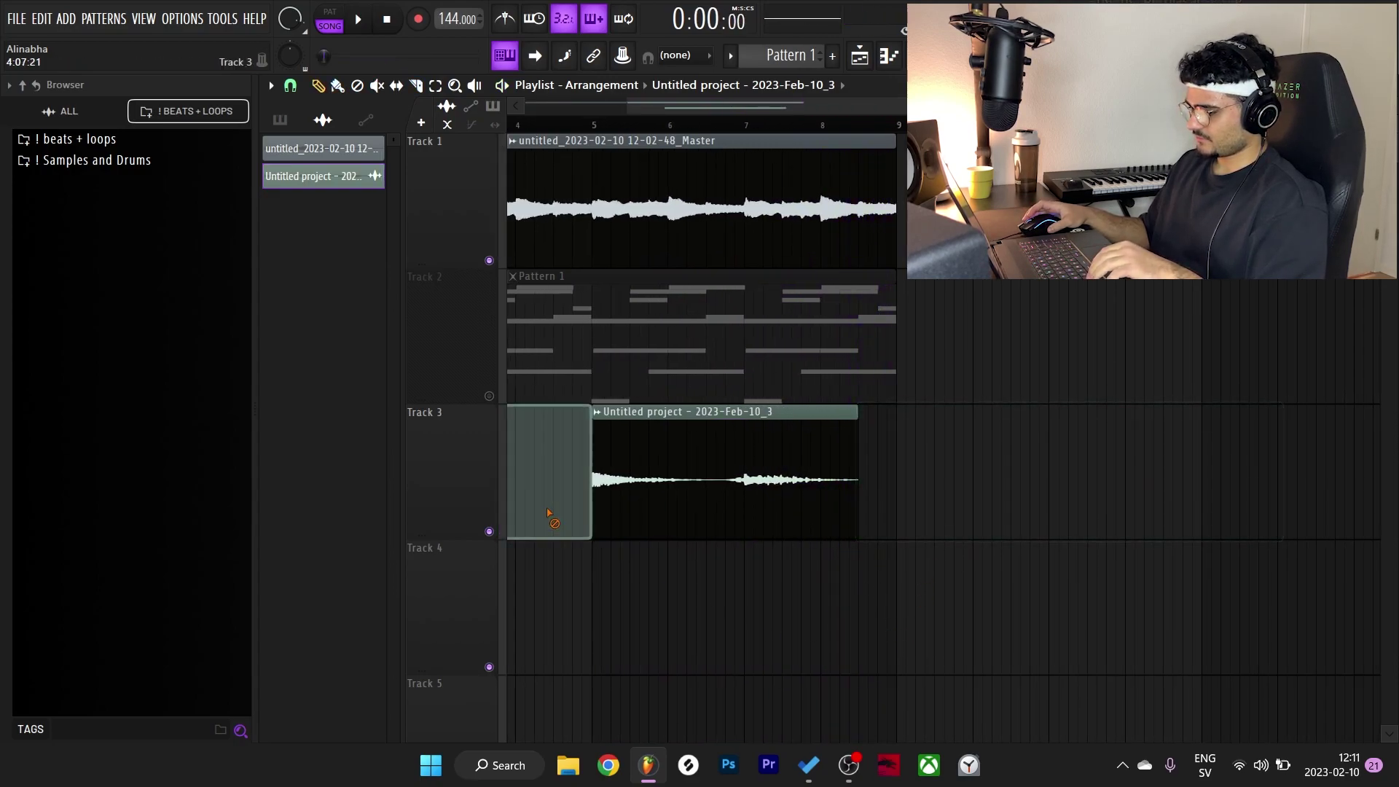
# Step: Move the remaining recorded section to the start of the arrangement and listen to it with the master loop
pyautogui.moveTo(736, 500); pyautogui.dragTo(508, 503)
pyautogui.press('space')
pyautogui.click(649, 300)
pyautogui.press('space')
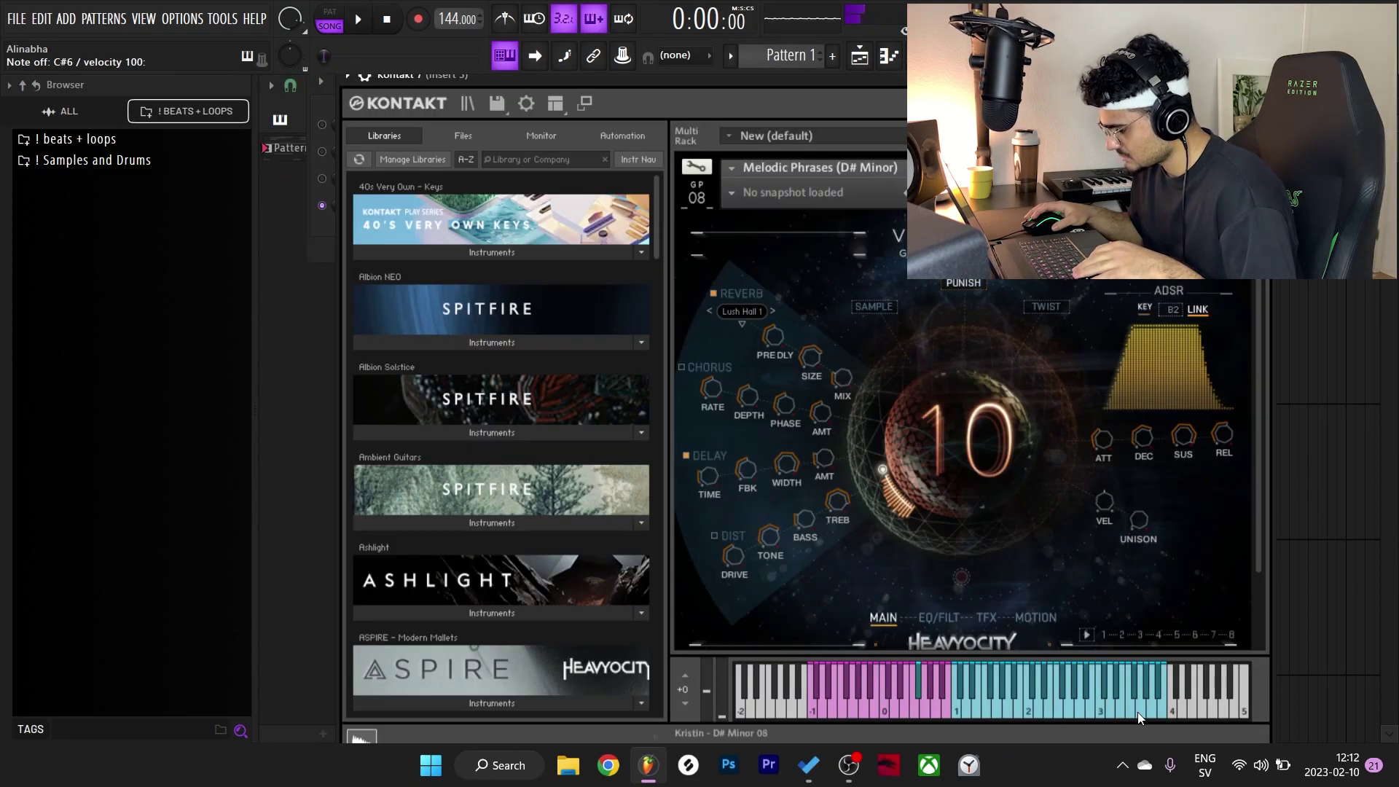
# Step: Play keys of Kontakt's Melodic Phrases (D# Minor) and lay out a repeating phrase of three G4 notes and one E4
pyautogui.click(1158, 711)
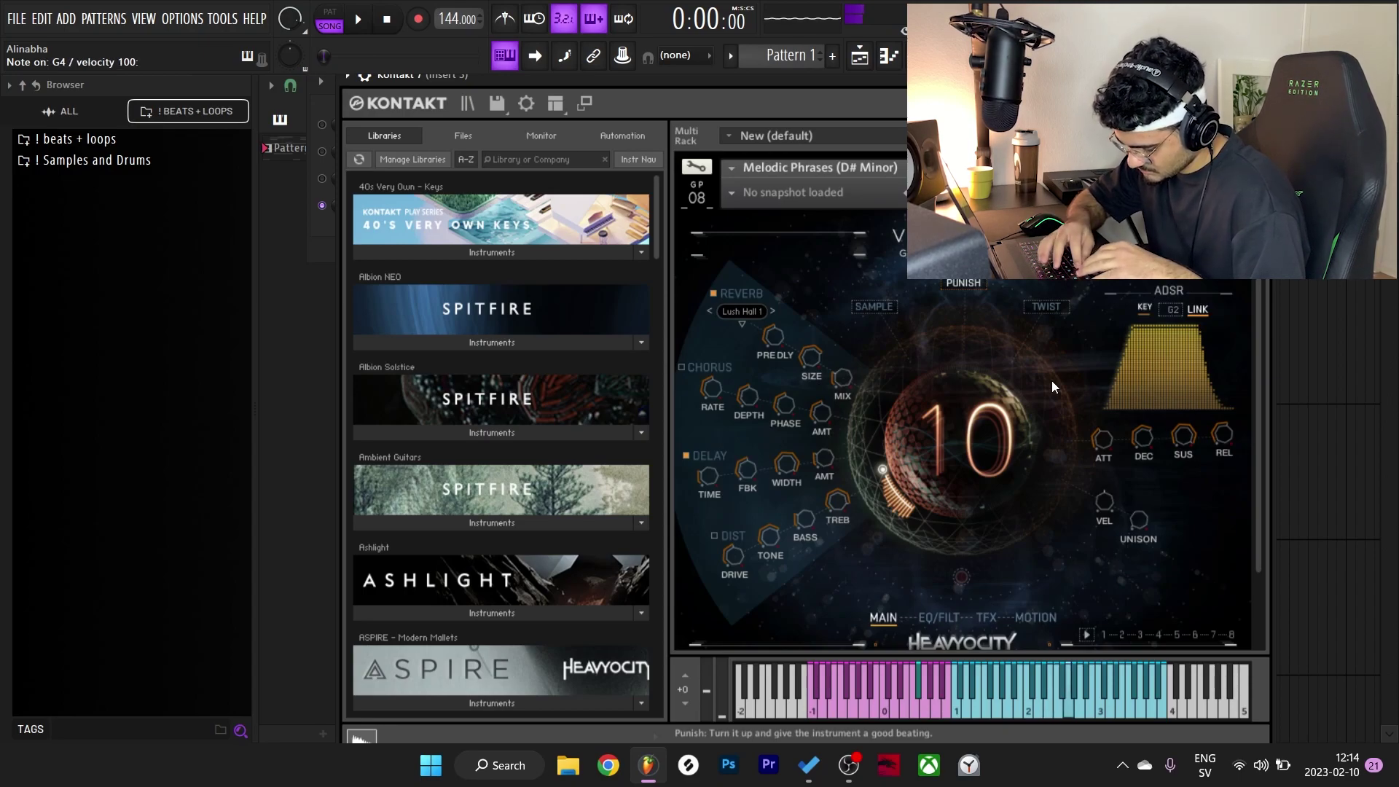
pyautogui.press('c')
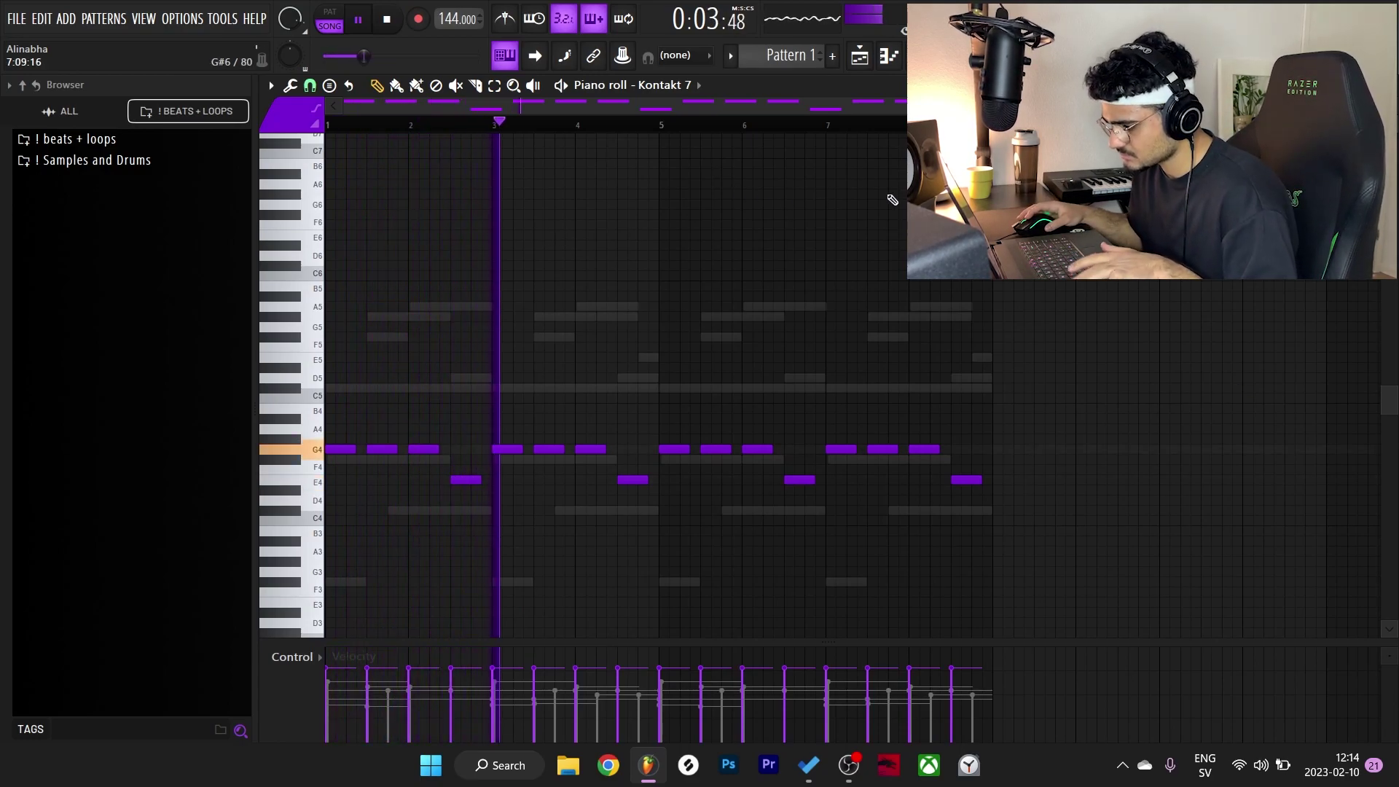
# Step: Render the soloed Kontakt 7 part of Pattern 1 as an audio clip on Track 3
pyautogui.press('F6')
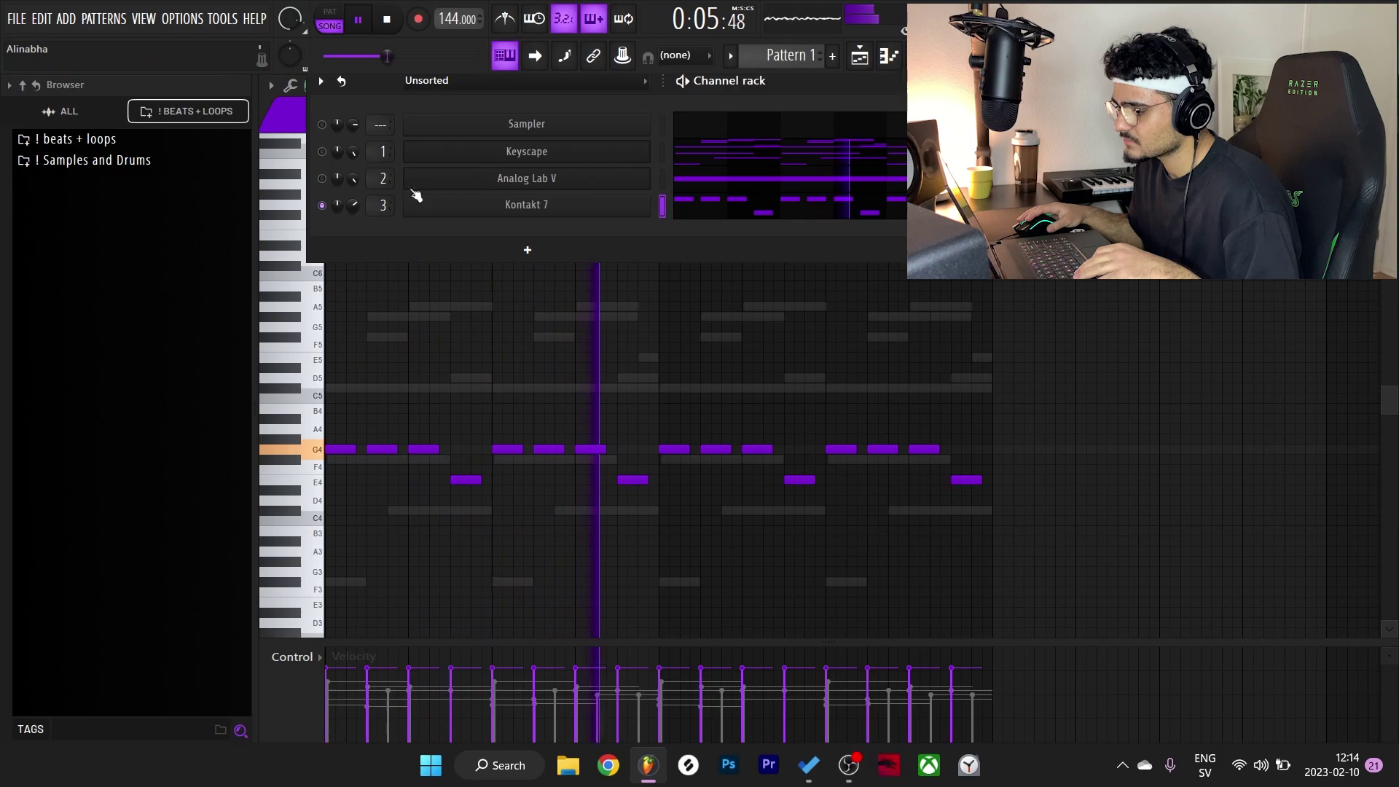
pyautogui.press('F9')
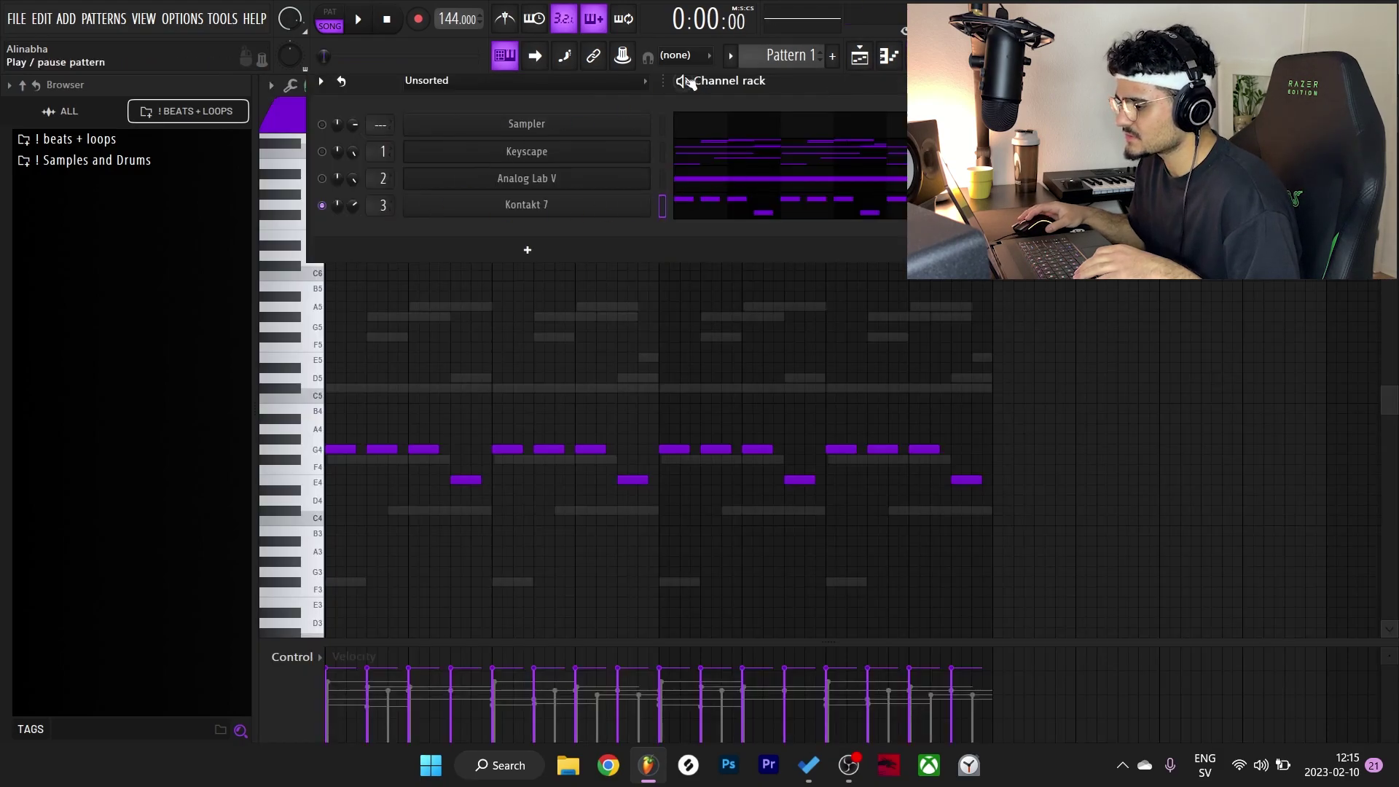
pyautogui.click(731, 55)
pyautogui.click(858, 350)
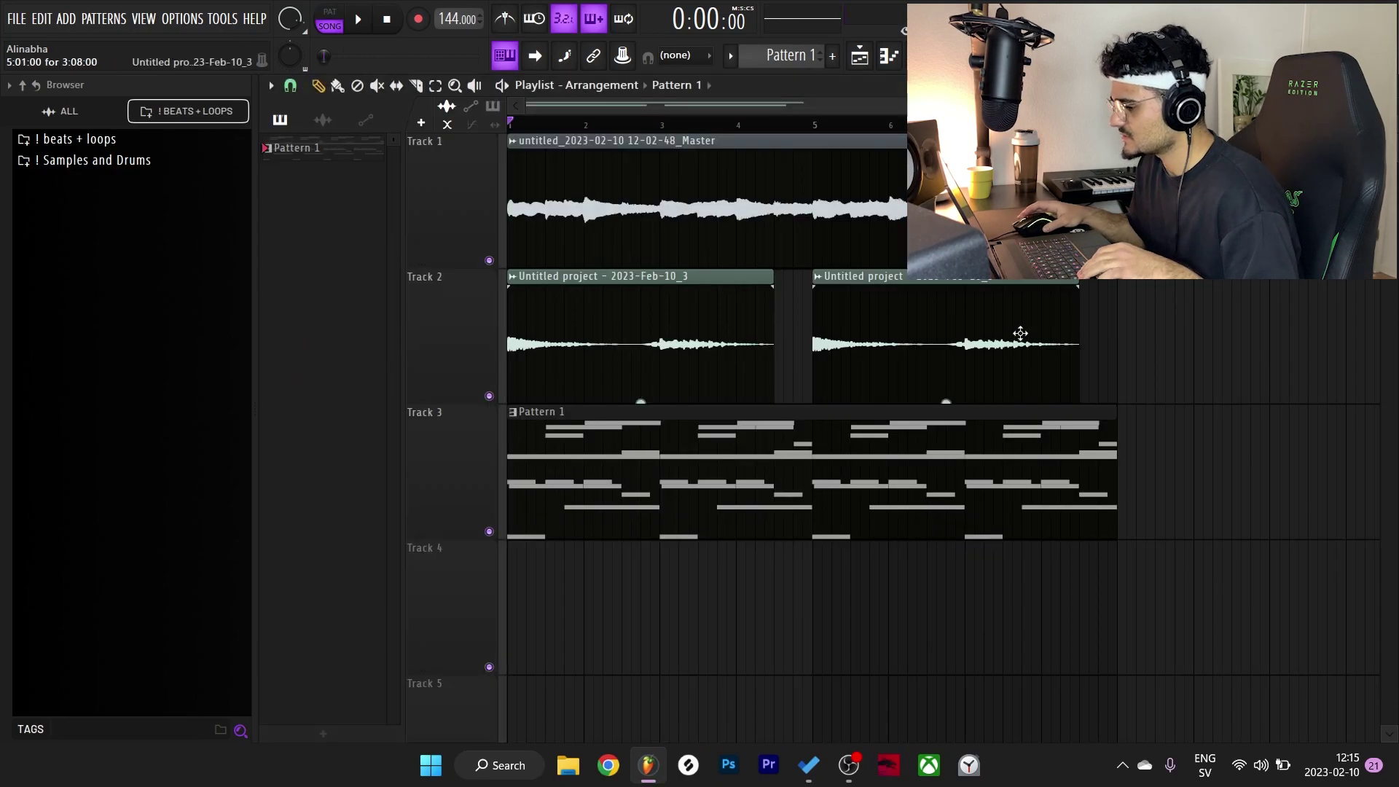
# Step: Play the arrangement and cut the tail off the Pattern 1 audio clip on Track 3 at bar 9
pyautogui.scroll(3, 525, 397)
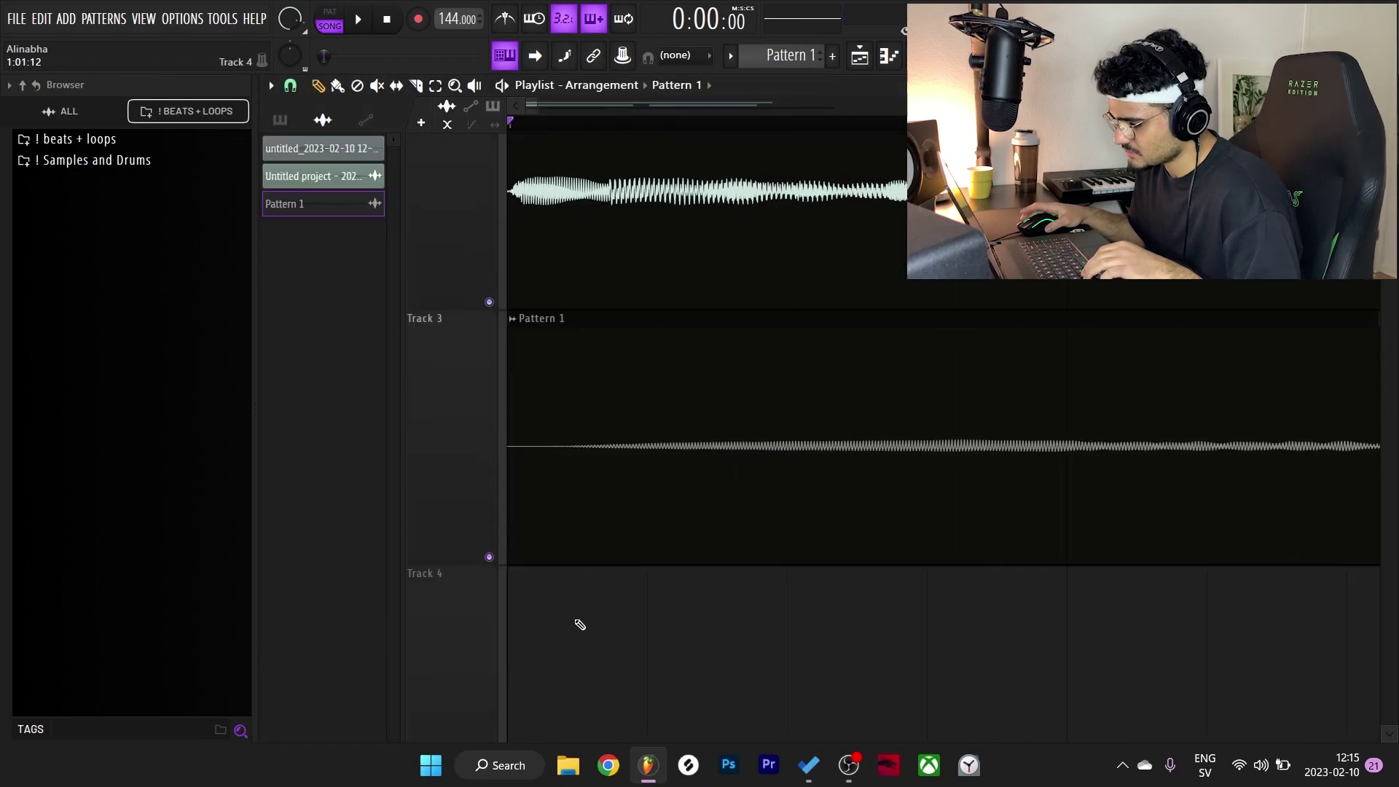
pyautogui.press('space')
pyautogui.scroll(-3, 559, 448)
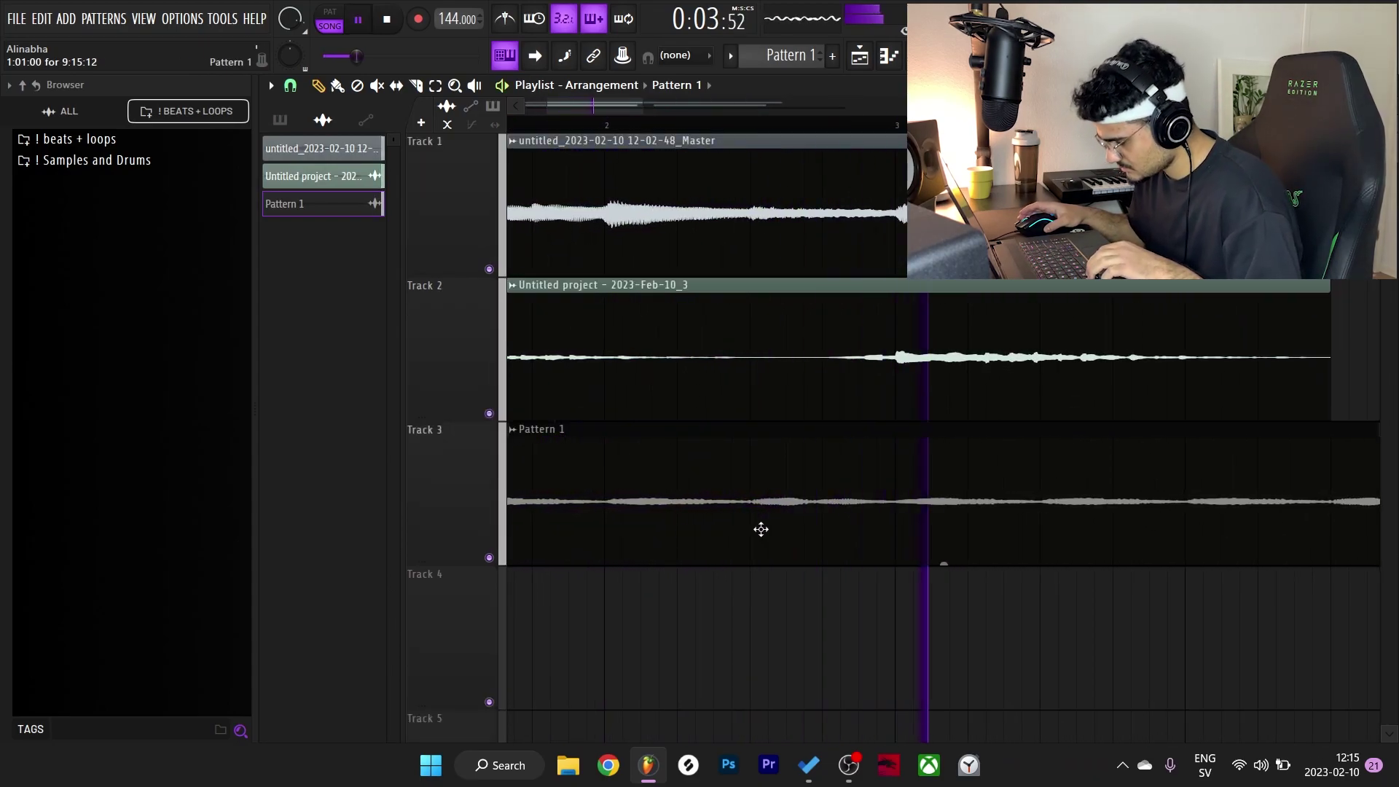
pyautogui.click(416, 85)
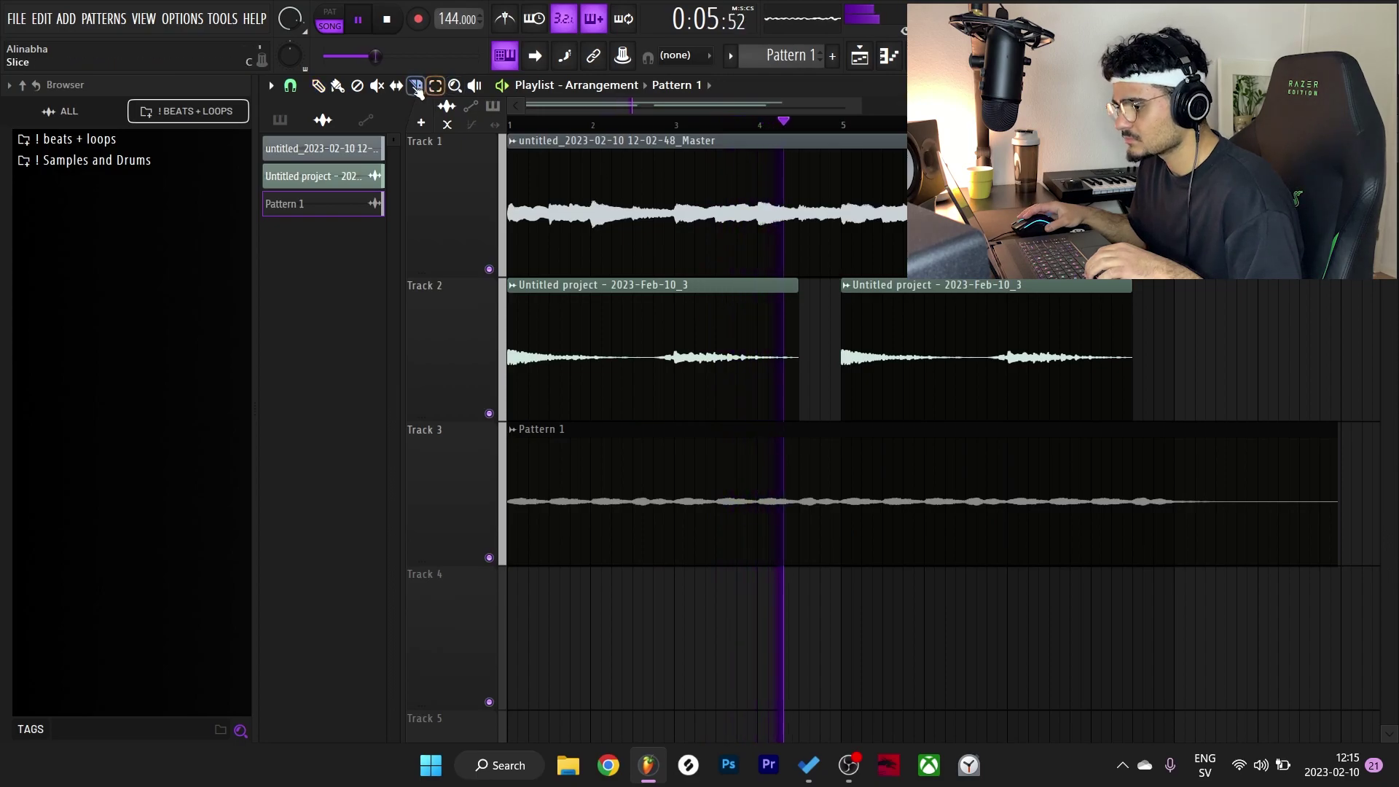
pyautogui.moveTo(1271, 594); pyautogui.dragTo(1187, 609)
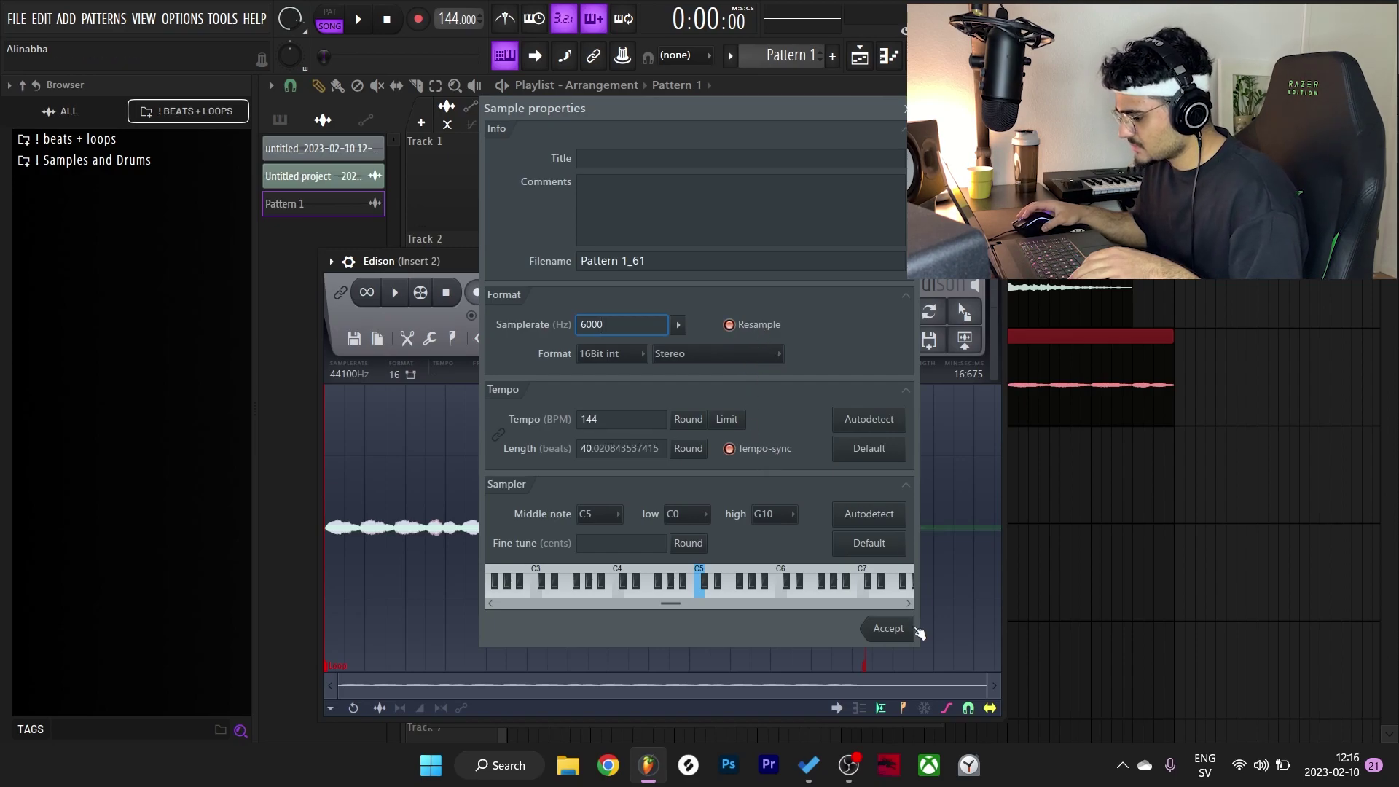
# Step: Accept the 6000 Hz resampling of the Pattern 1 audio and place the resulting sample at the start of Track 4, soloed
pyautogui.click(911, 629)
pyautogui.moveTo(953, 469); pyautogui.dragTo(409, 481)
pyautogui.keyDown('ctrl'); pyautogui.click(489, 516); pyautogui.keyUp('ctrl')
# Step: Play the soloed resampled clip and route it to mixer Insert 9
pyautogui.press('space')
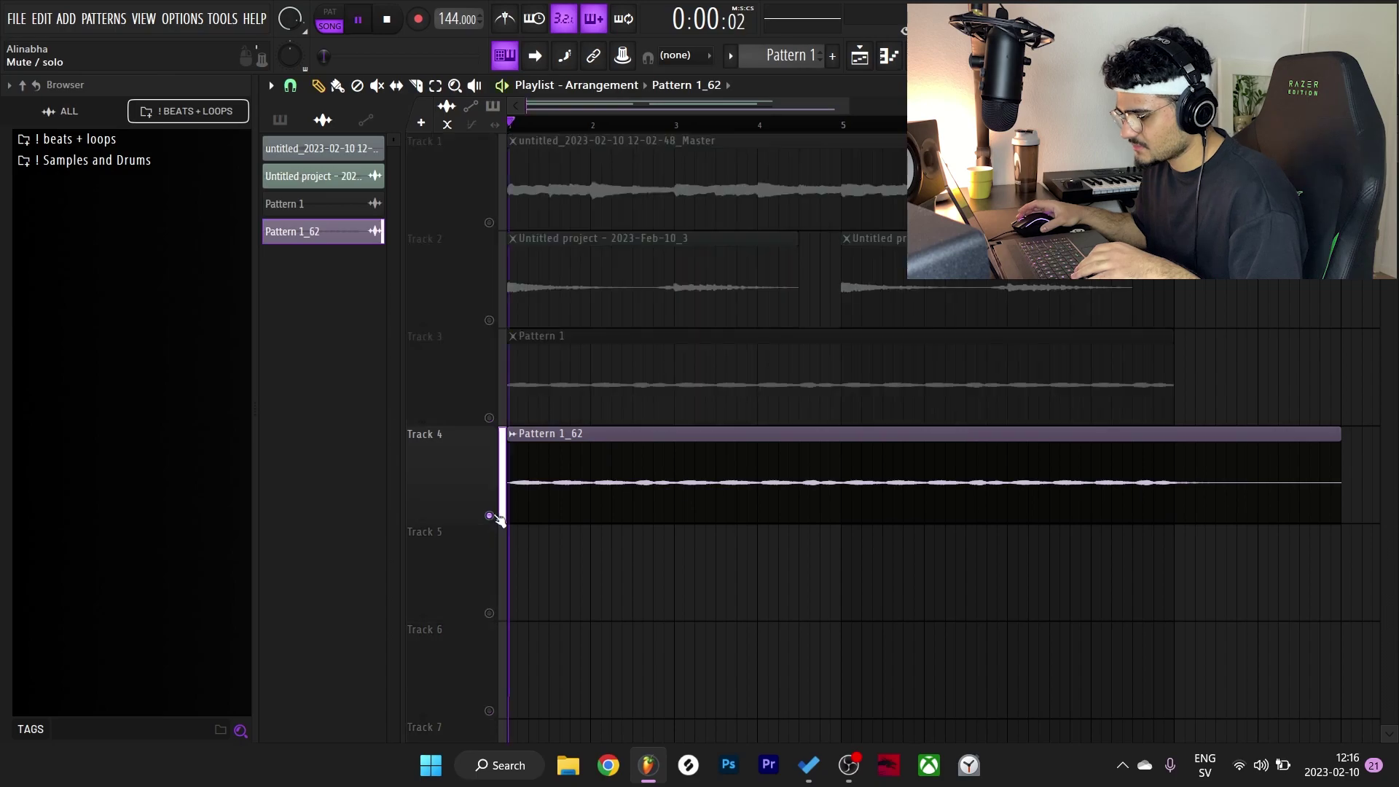
pyautogui.doubleClick(644, 491)
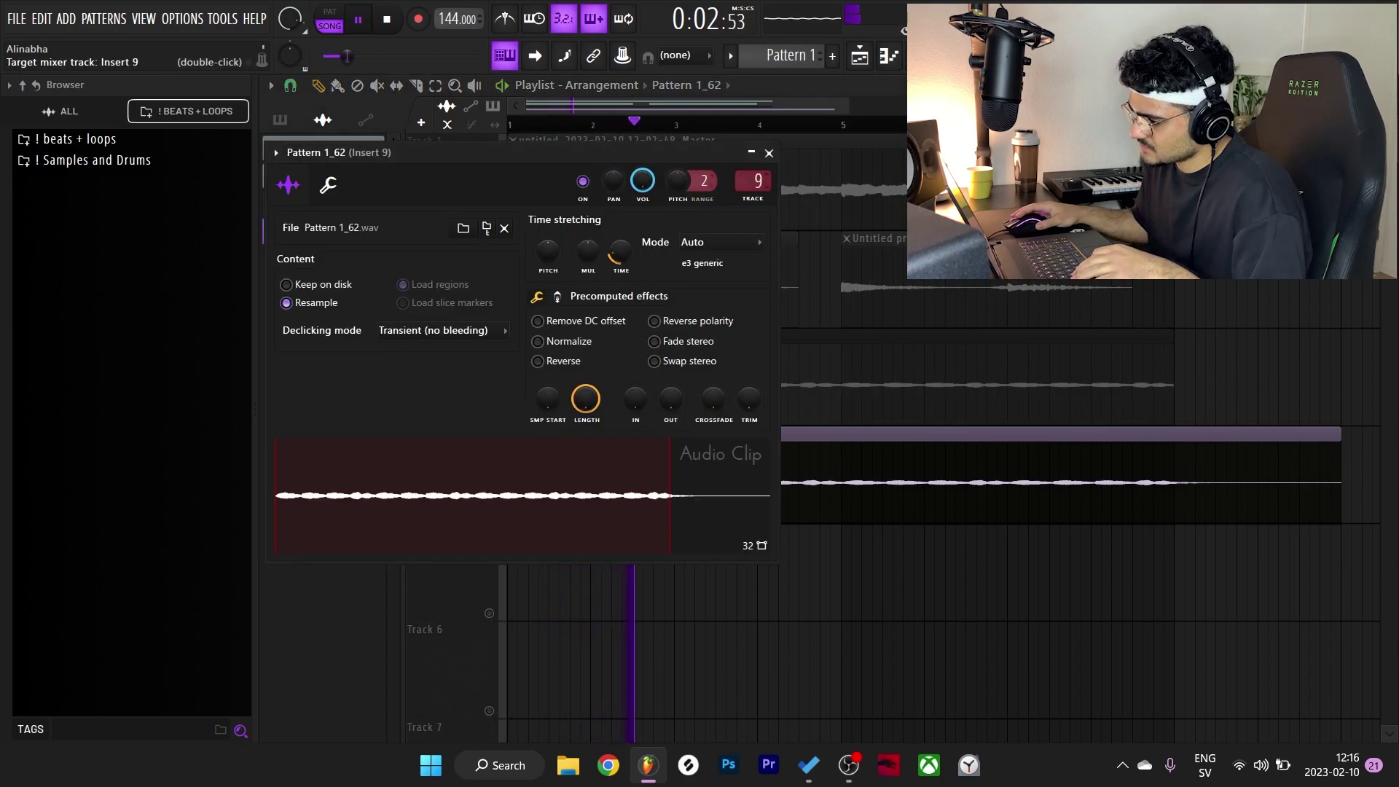
pyautogui.press('Escape')
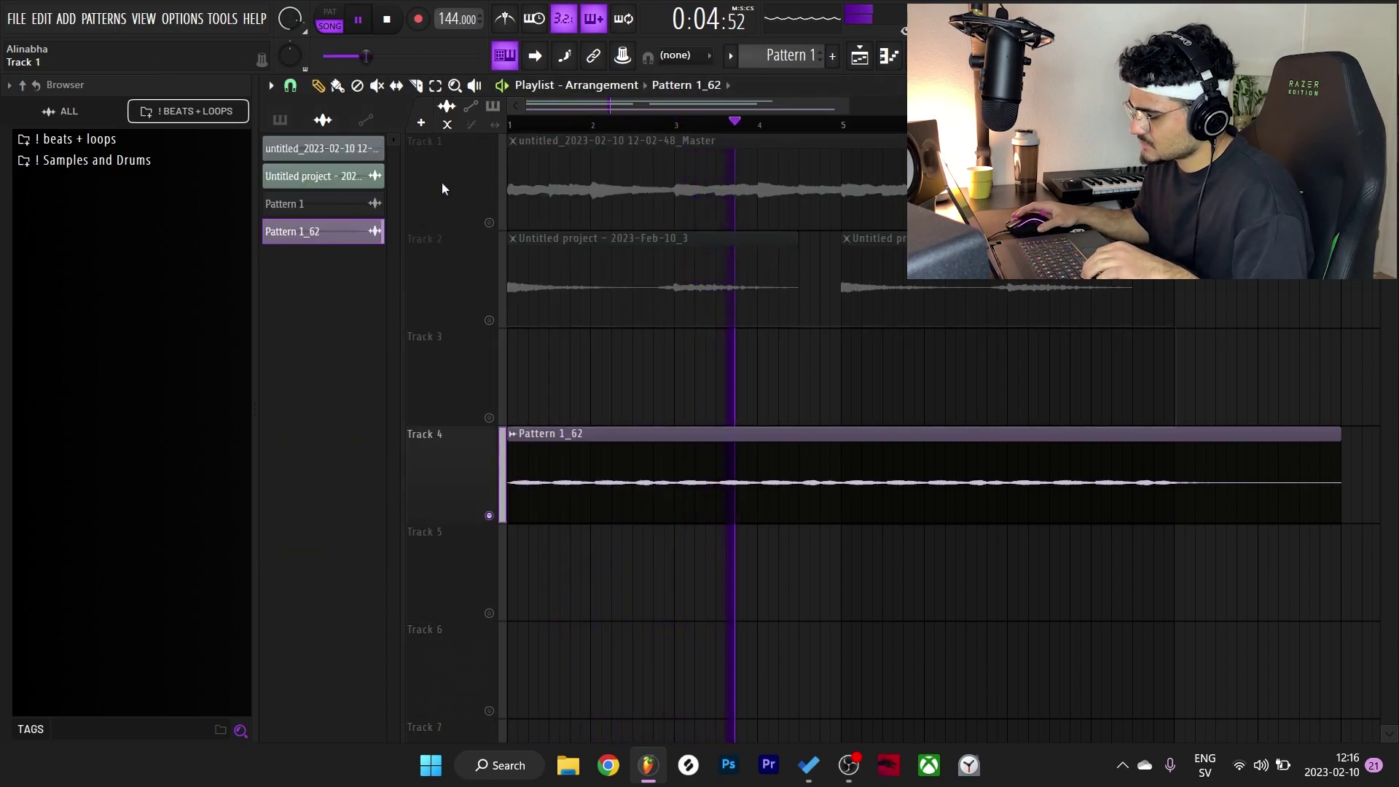
# Step: Replace the old Track 3 clip with the resampled Pattern 1 clip, trimmed at bar 9, and play it with all tracks unsoloed
pyautogui.moveTo(1174, 324); pyautogui.dragTo(1185, 394)
pyautogui.press('space')
pyautogui.click(489, 320)
pyautogui.press('space')
pyautogui.moveTo(693, 487); pyautogui.dragTo(681, 374)
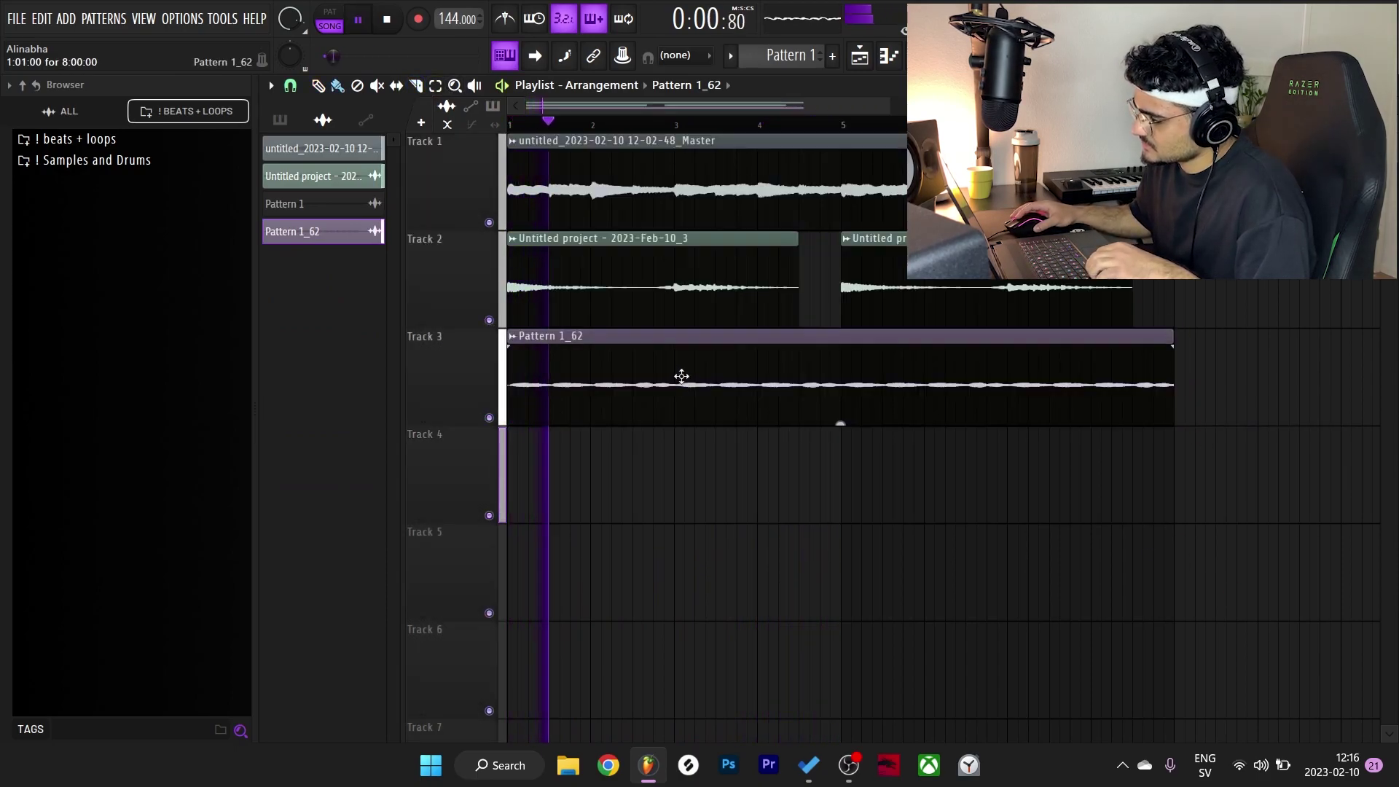
pyautogui.press('space')
# Step: Shift the Track 3 clip's audio earlier so its sound starts right at bar 1, and extend the clip's end to bar 9
pyautogui.scroll(3, 725, 503)
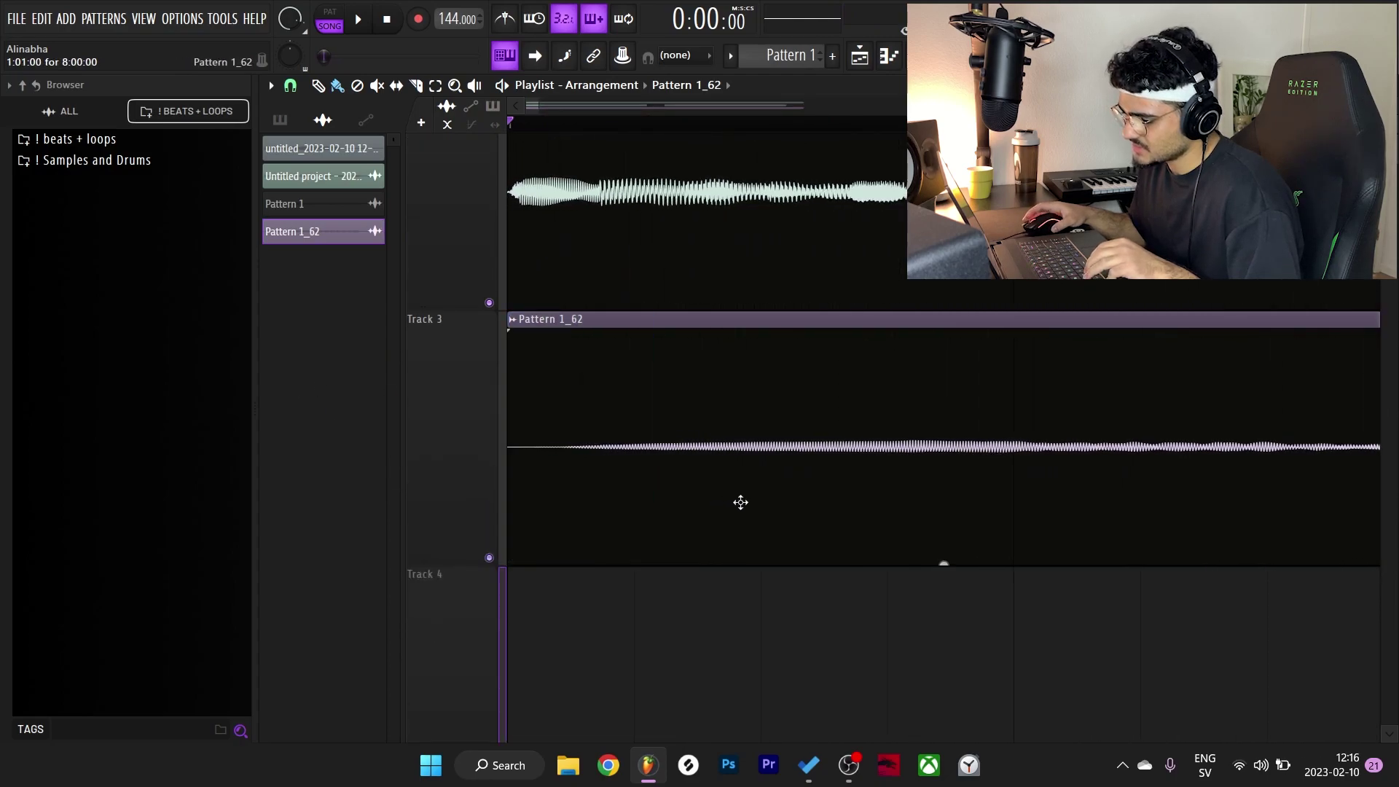
pyautogui.moveTo(516, 469); pyautogui.dragTo(456, 459)
pyautogui.press('space')
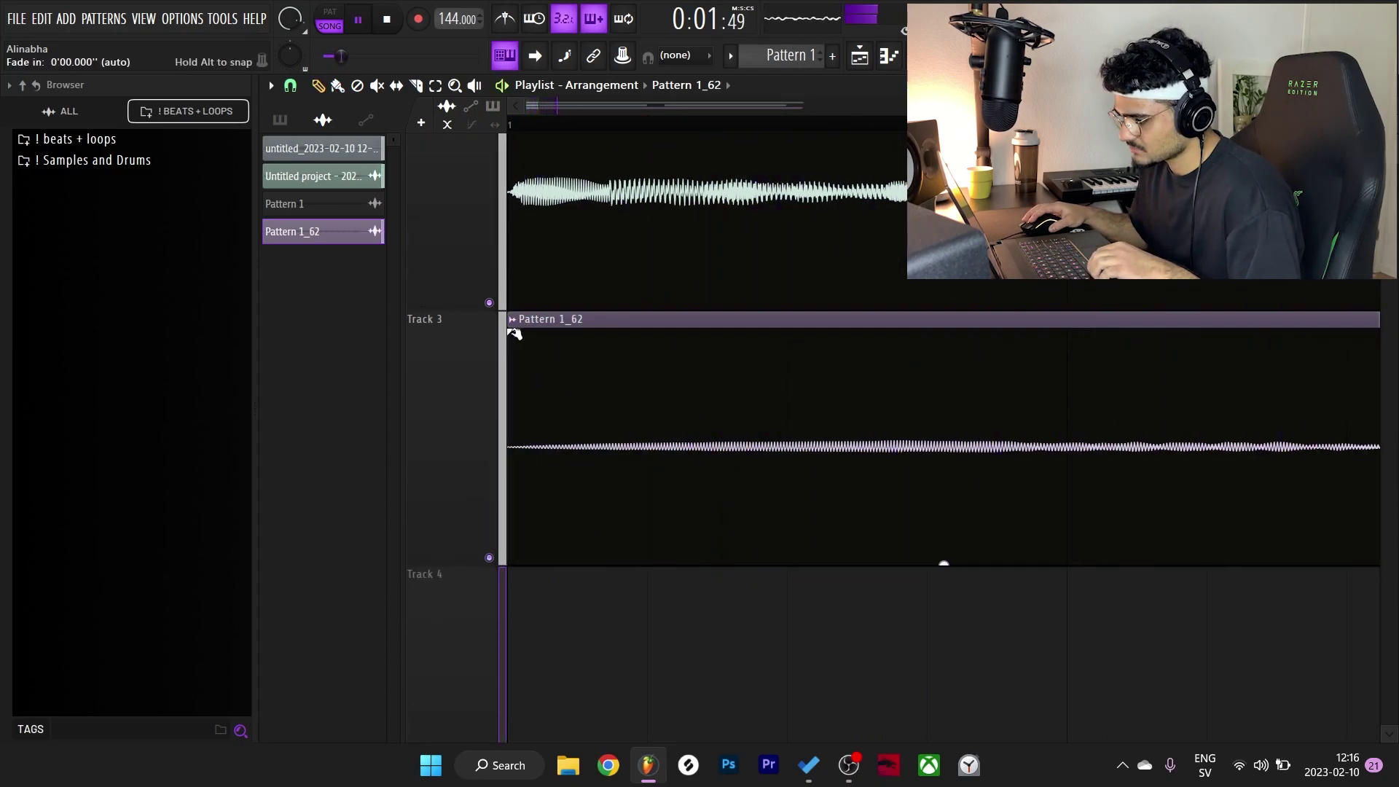
pyautogui.scroll(-5, 606, 347)
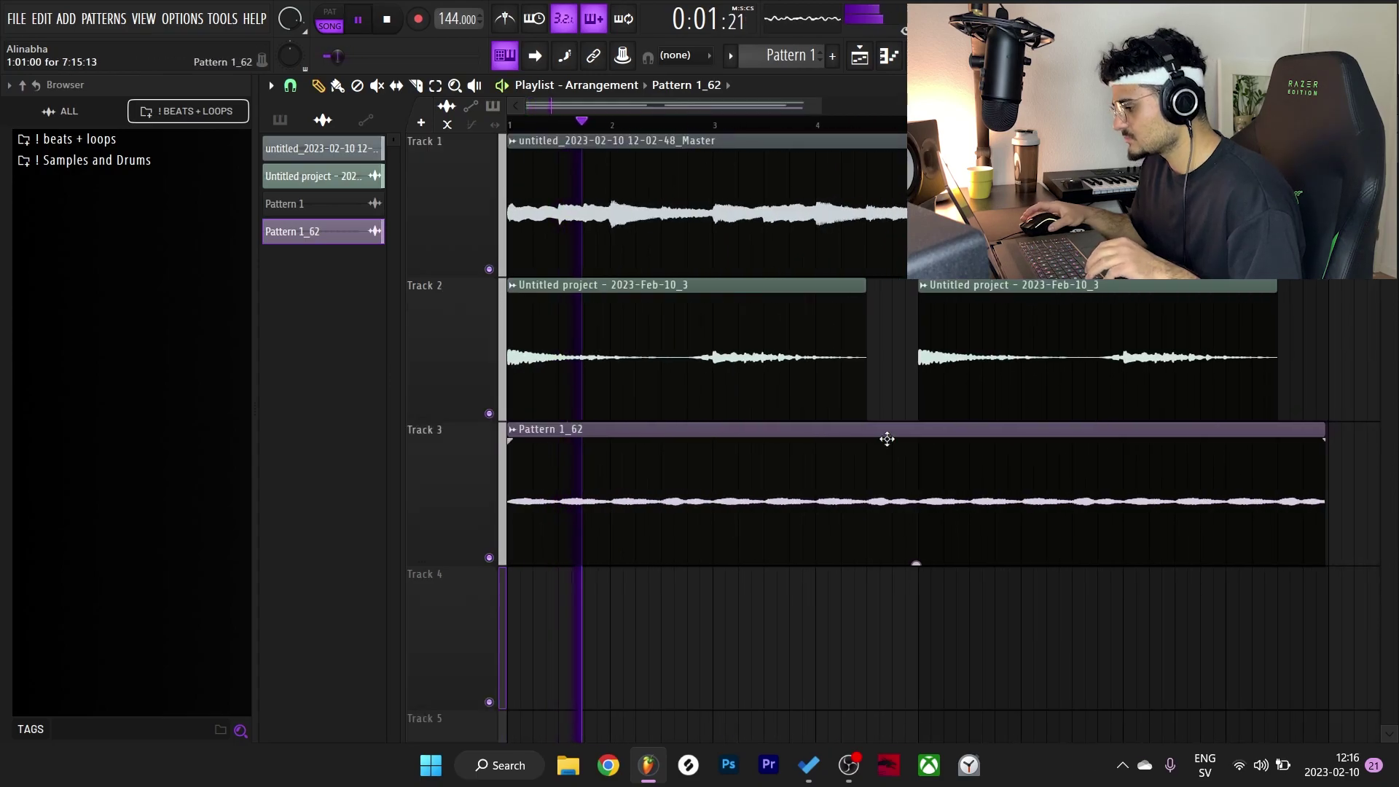
pyautogui.scroll(5, 1305, 419)
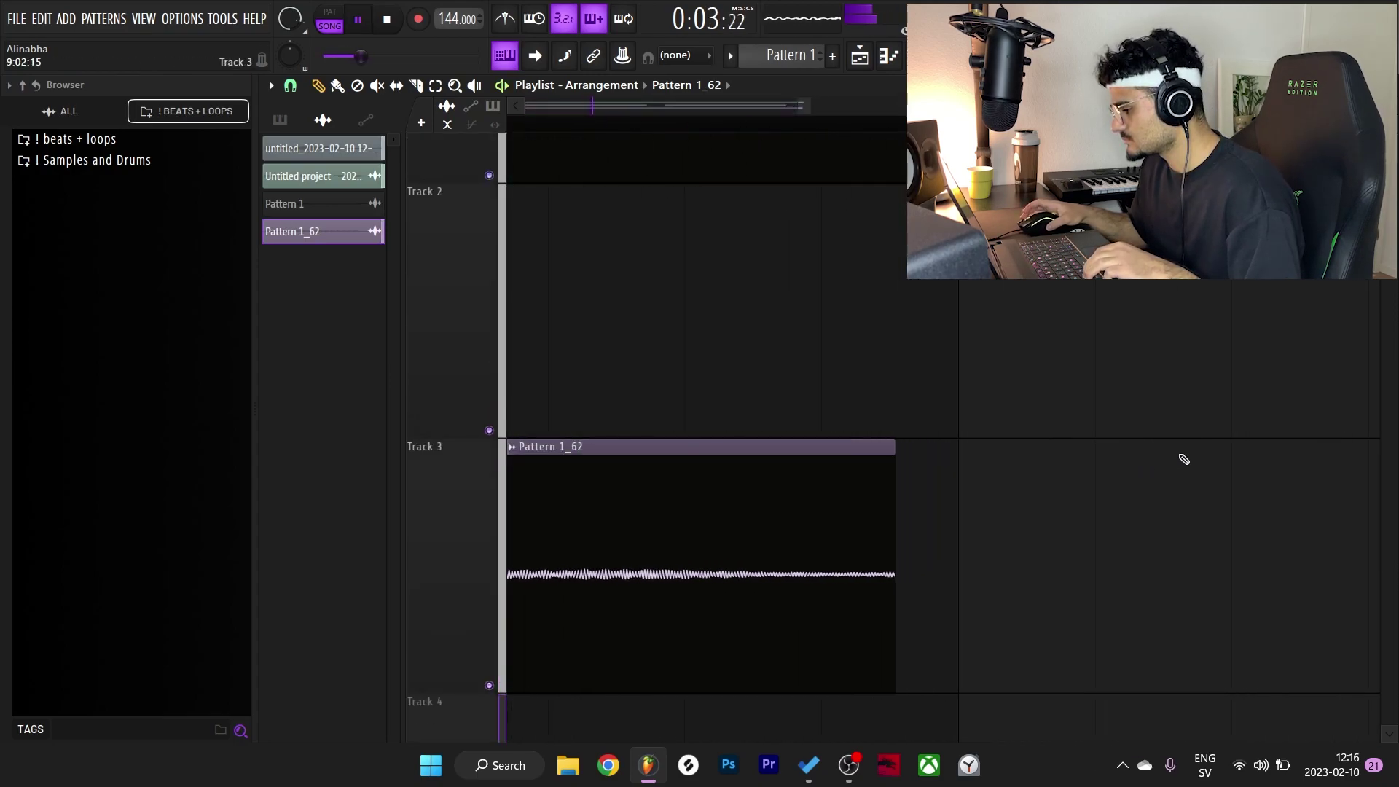
pyautogui.moveTo(748, 452); pyautogui.dragTo(800, 459)
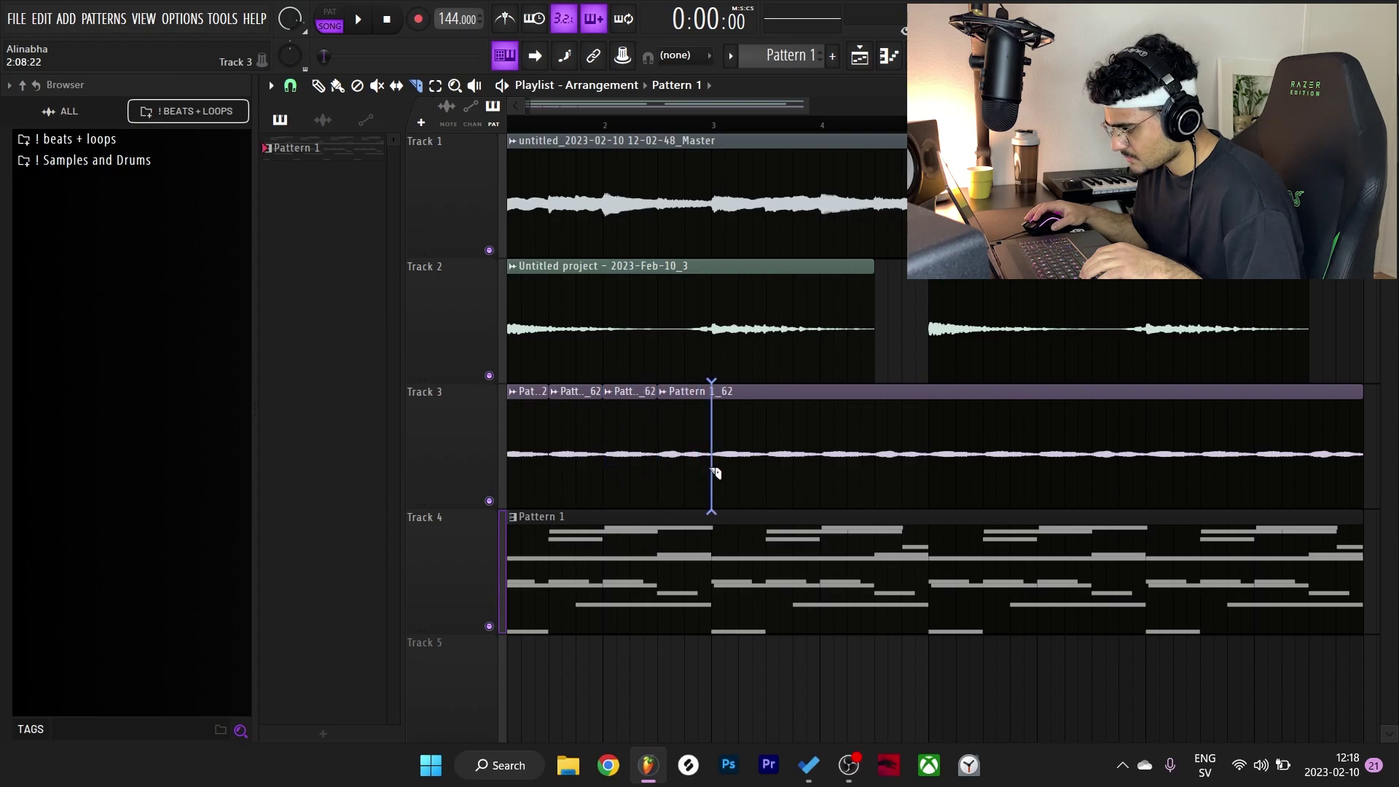
# Step: Cut the Track 3 clip into four half-bar slices up to bar 3 with the rest deleted, and fade out each slice
pyautogui.rightClick(838, 465)
pyautogui.click(474, 431)
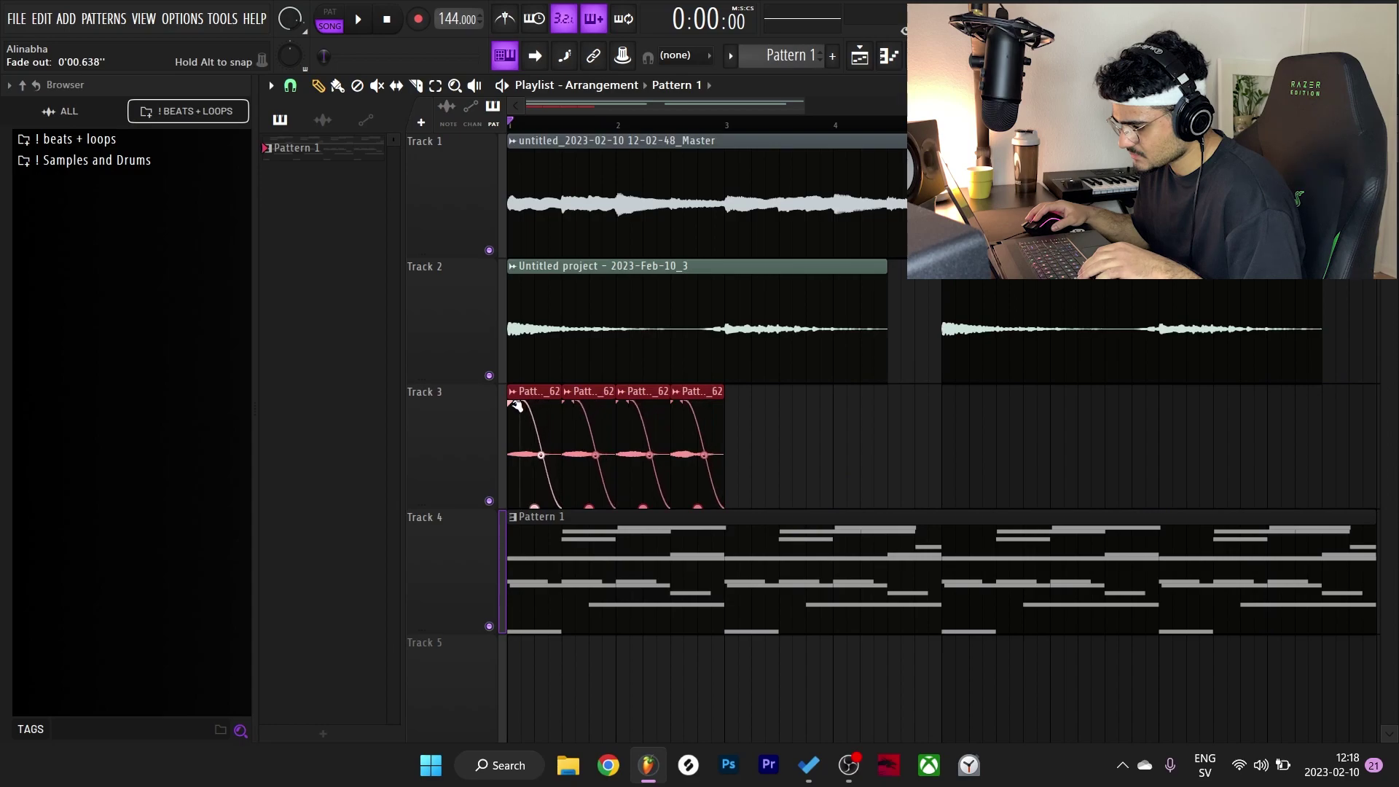
pyautogui.press('space')
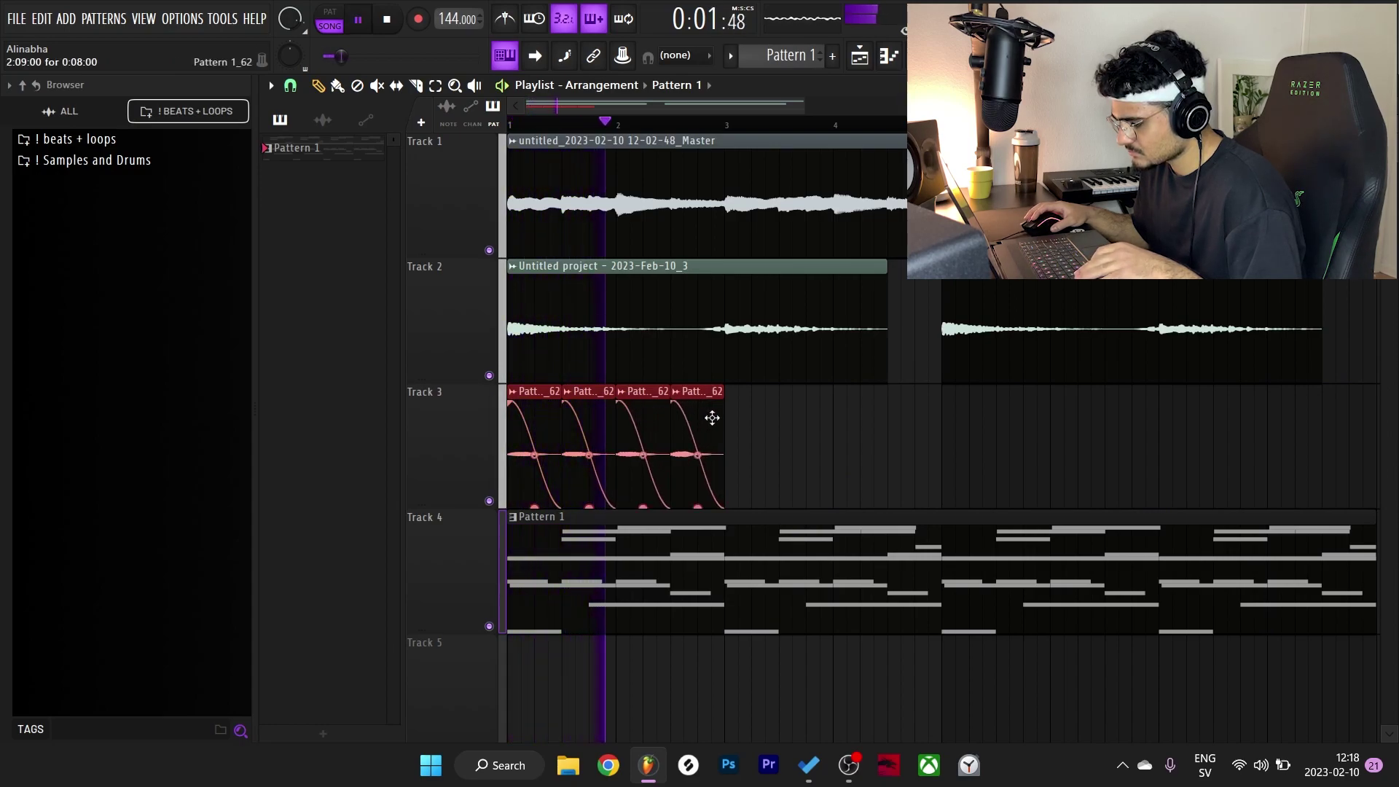
pyautogui.press('space')
# Step: Duplicate the four faded slices three times to fill Track 3 up to bar 9 and play the arrangement
pyautogui.hotkey('ctrl', 'b')
pyautogui.hotkey('ctrl', 'b')
pyautogui.hotkey('ctrl', 'b')
pyautogui.press('space')
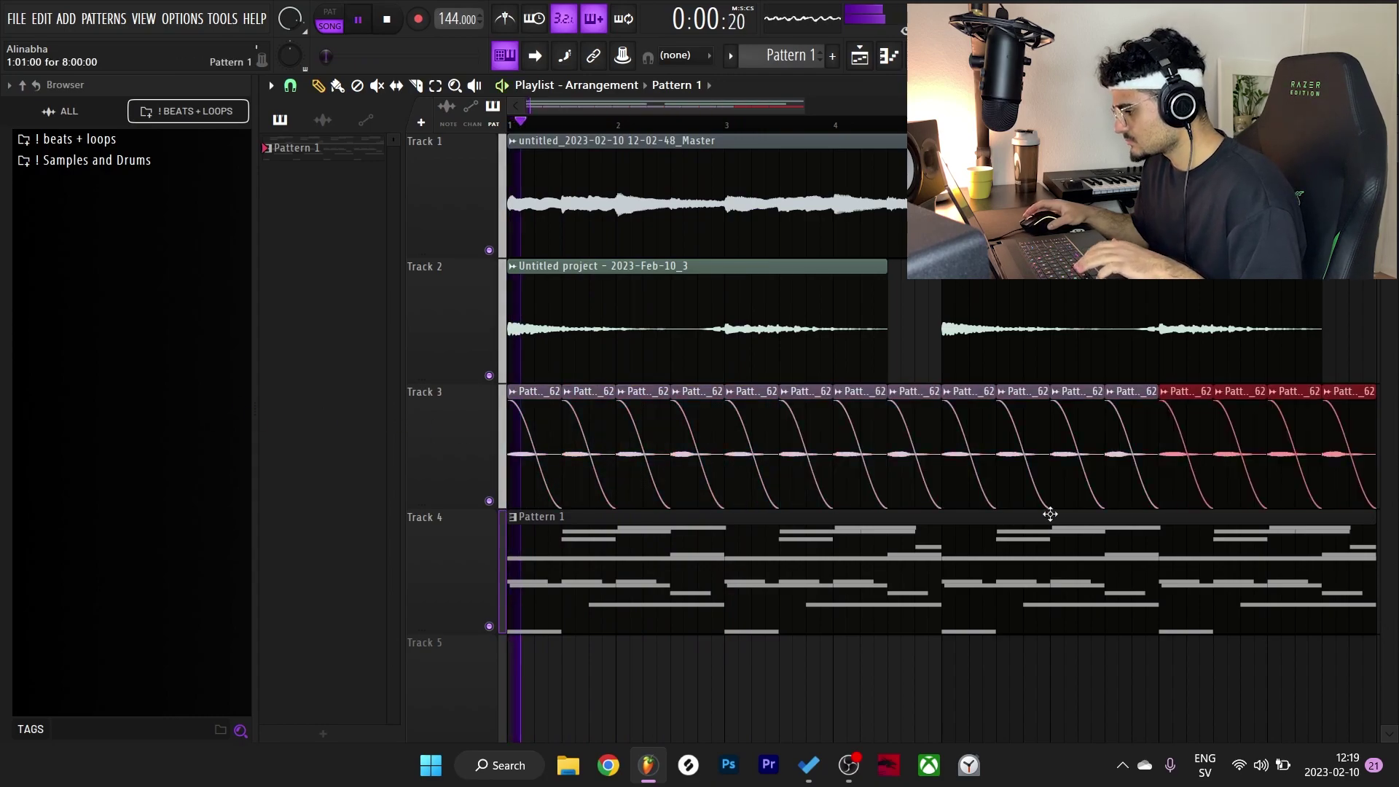
pyautogui.scroll(-4, 1006, 501)
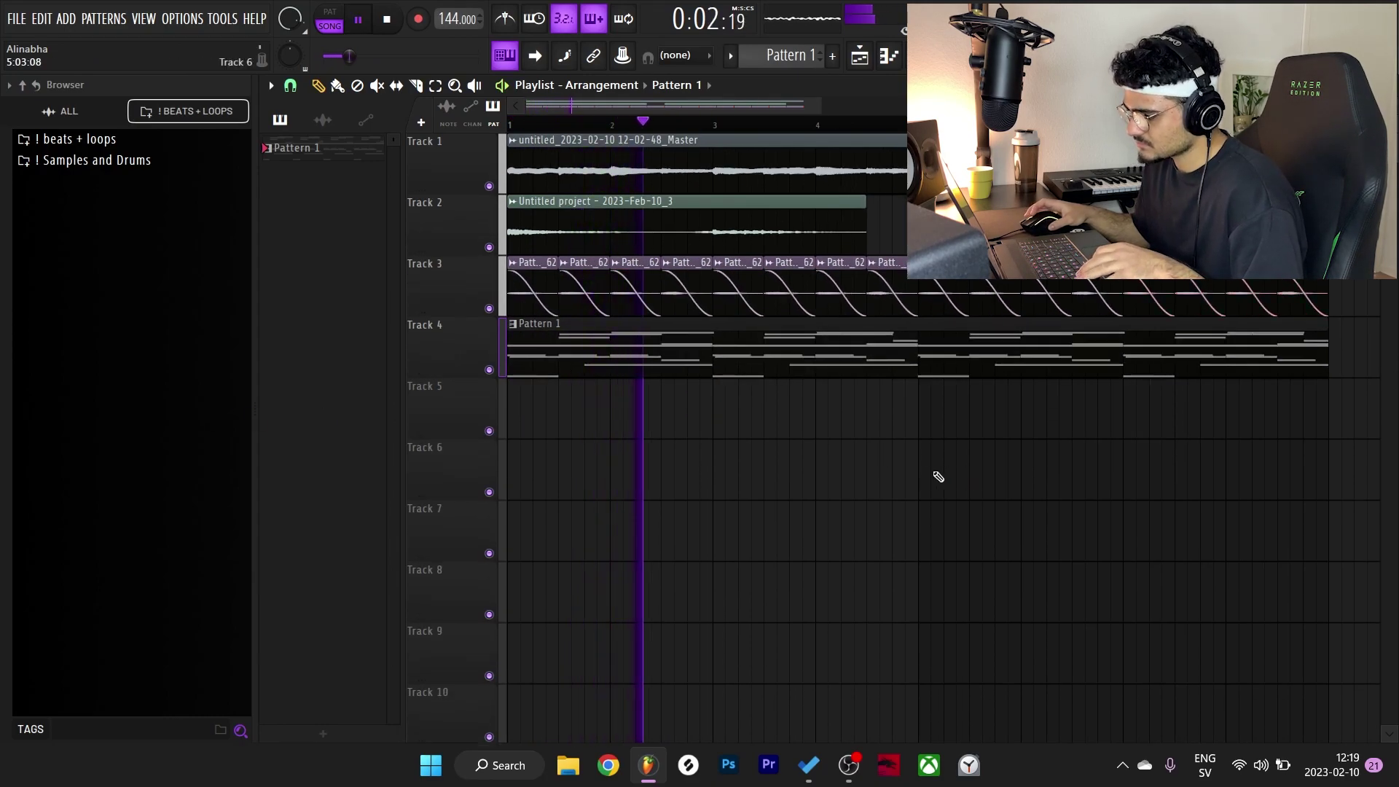
pyautogui.click(694, 429)
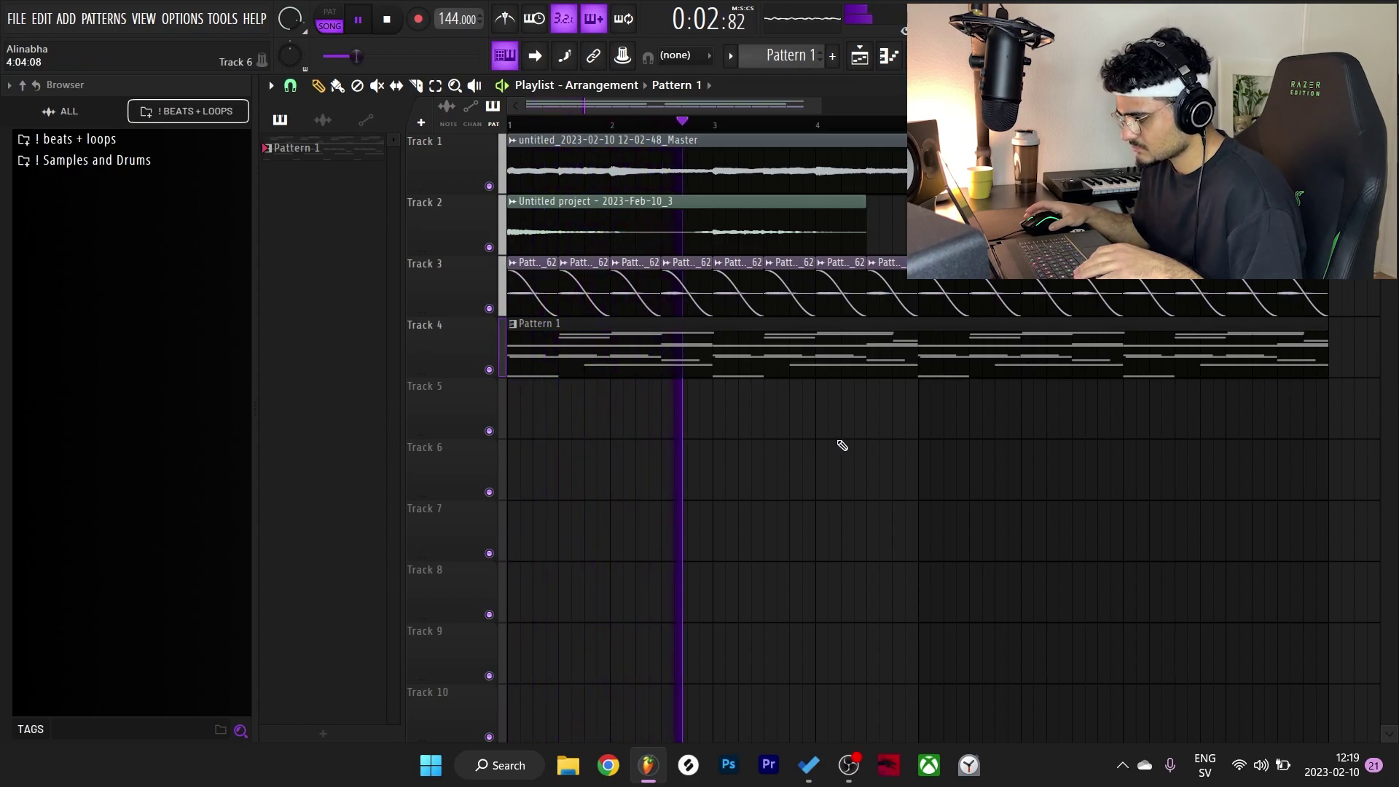
# Step: Delete every fourth half-bar slice on Track 3 to leave a gap at the end of each two-bar phrase
pyautogui.rightClick(685, 288)
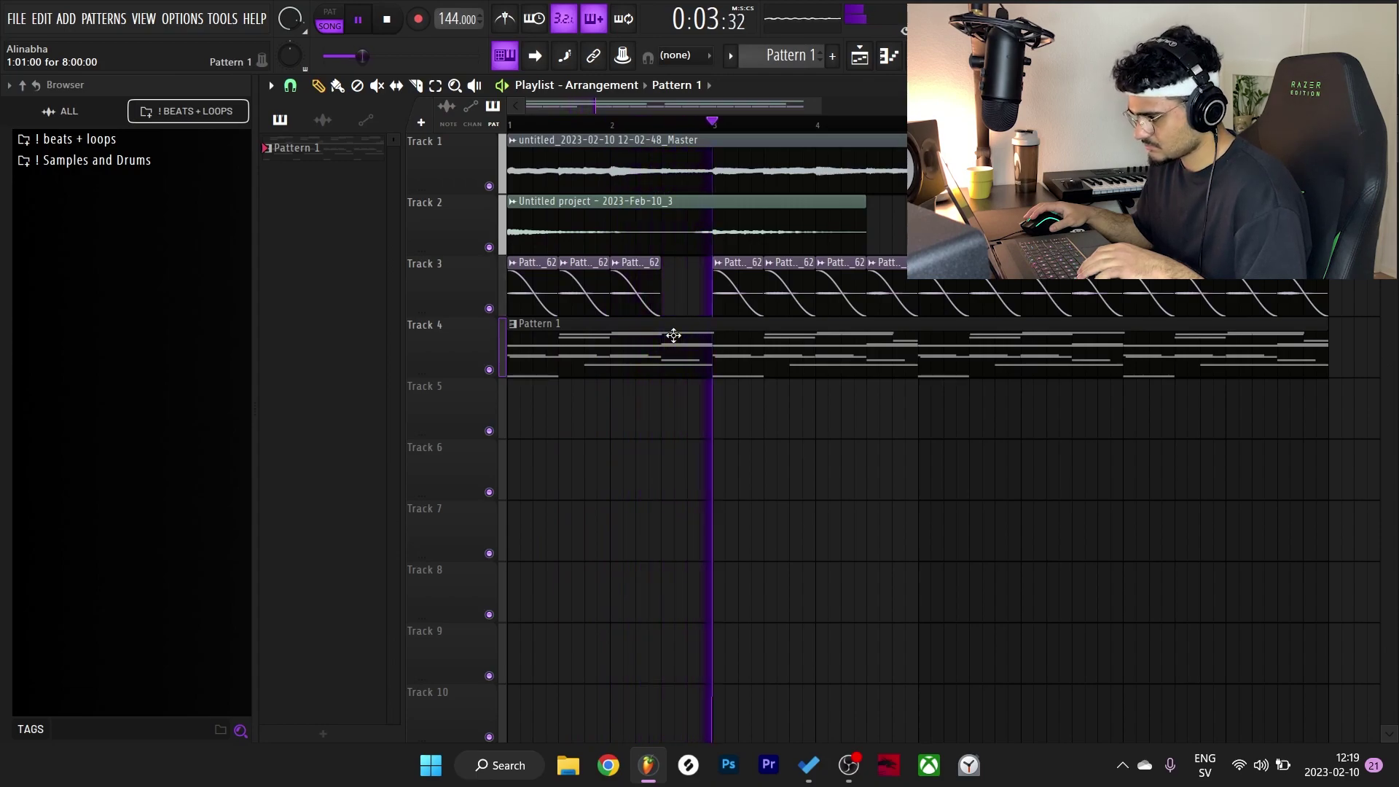
pyautogui.scroll(-2, 729, 342)
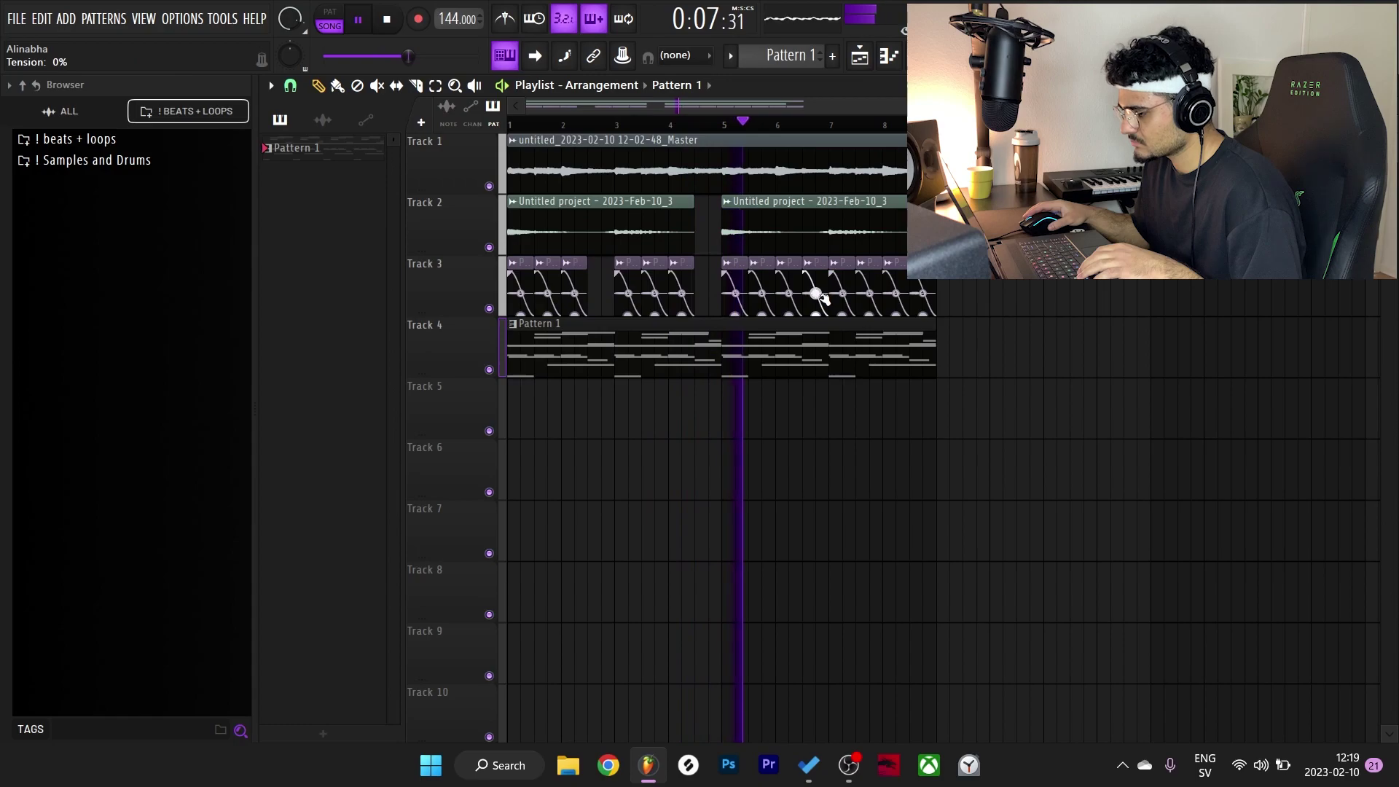
pyautogui.rightClick(818, 288)
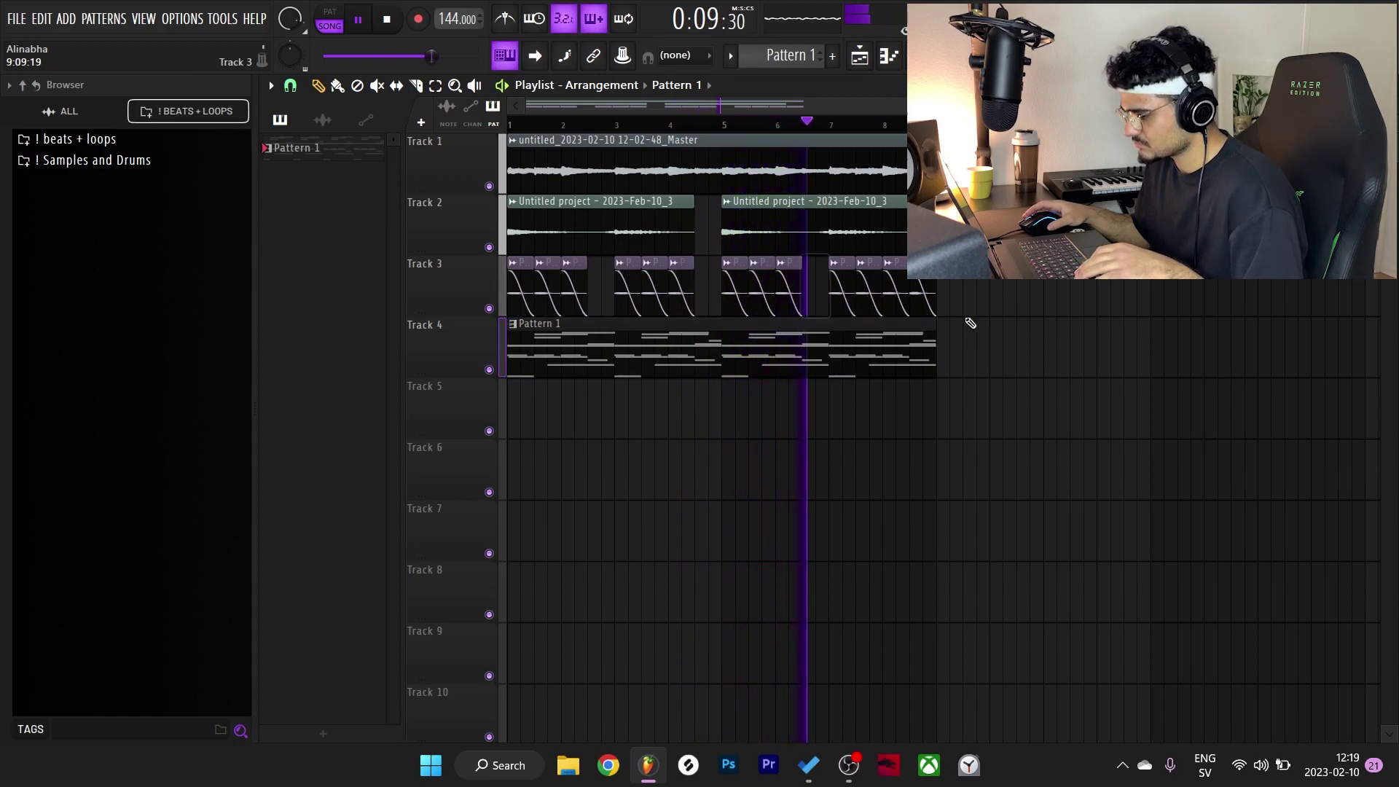
pyautogui.rightClick(924, 299)
pyautogui.scroll(-1, 750, 368)
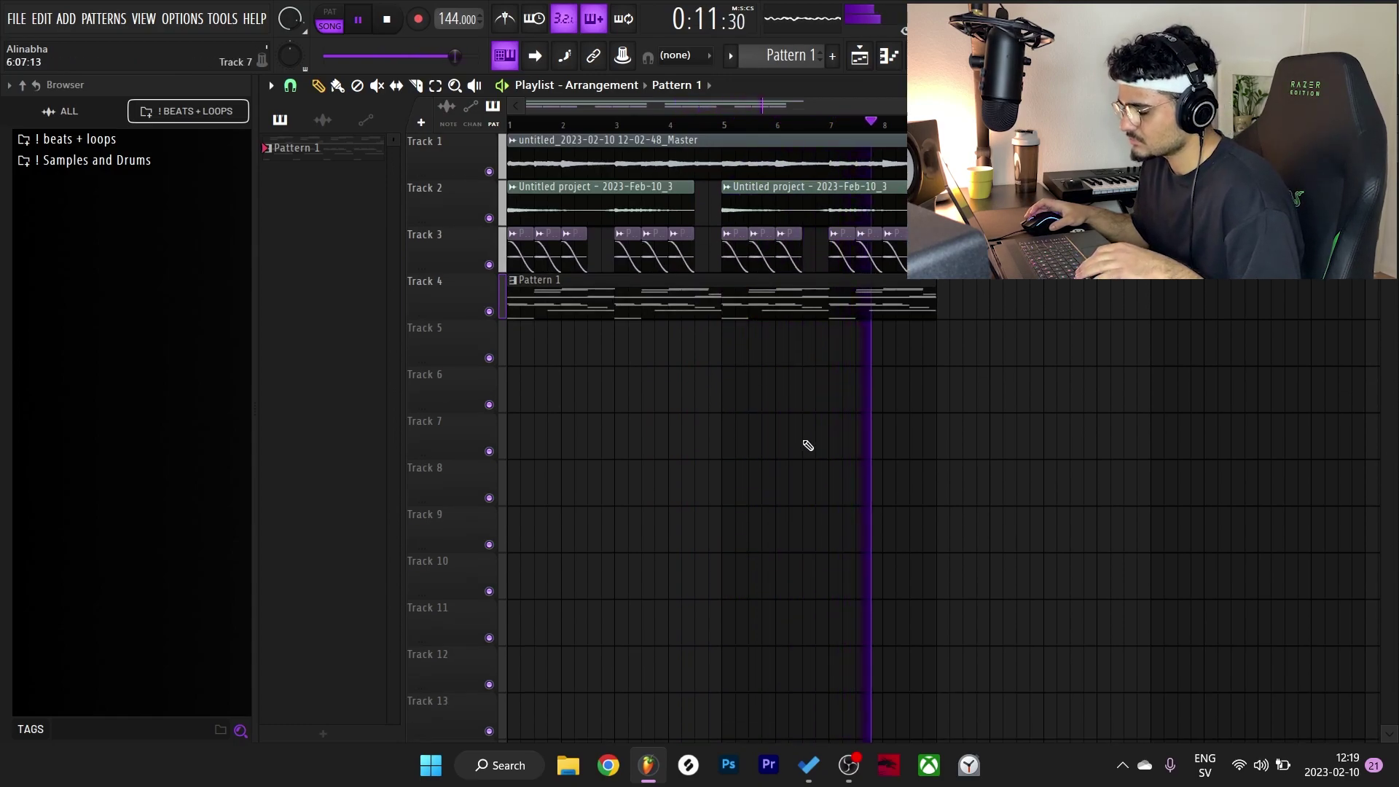
pyautogui.press('space')
pyautogui.press('F6')
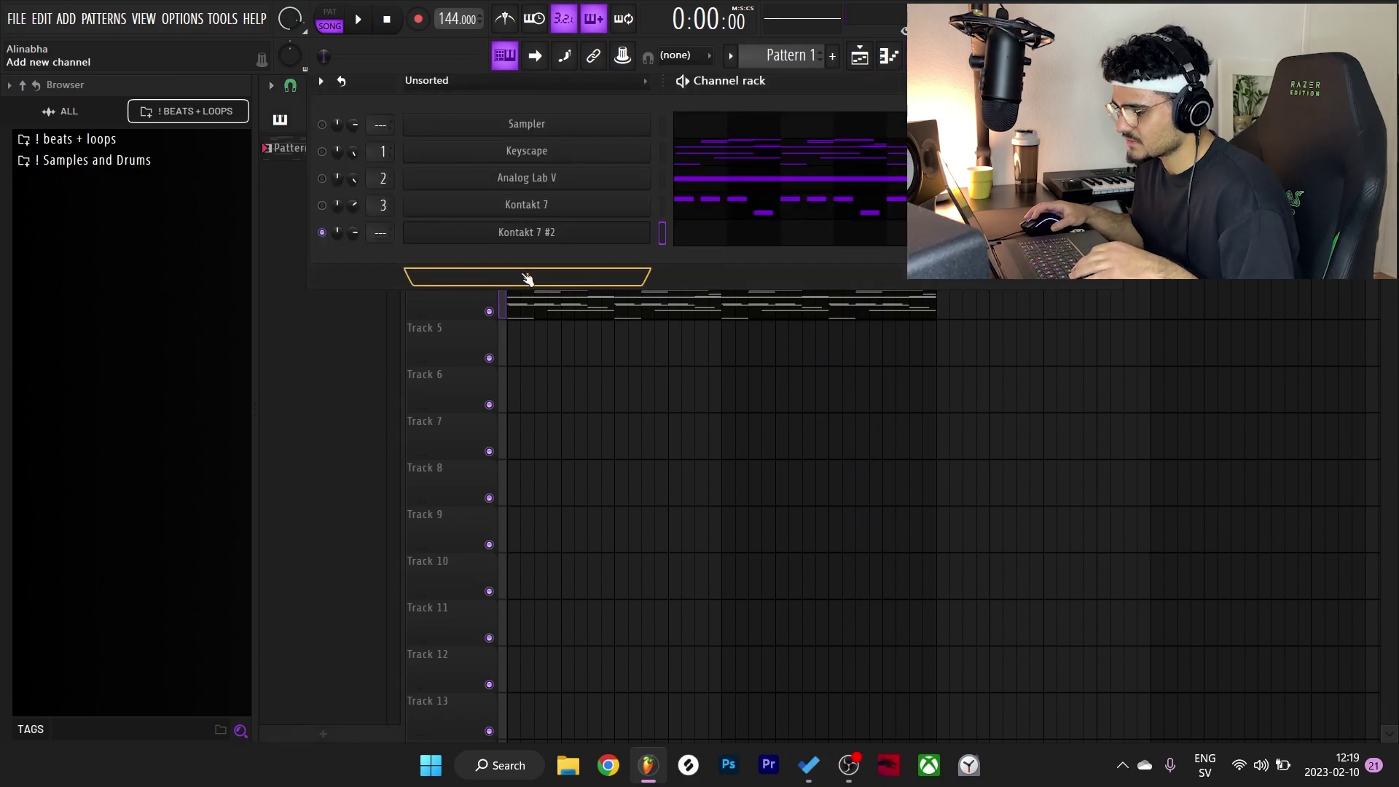
pyautogui.press('F6')
pyautogui.rightClick(487, 526)
pyautogui.click(554, 667)
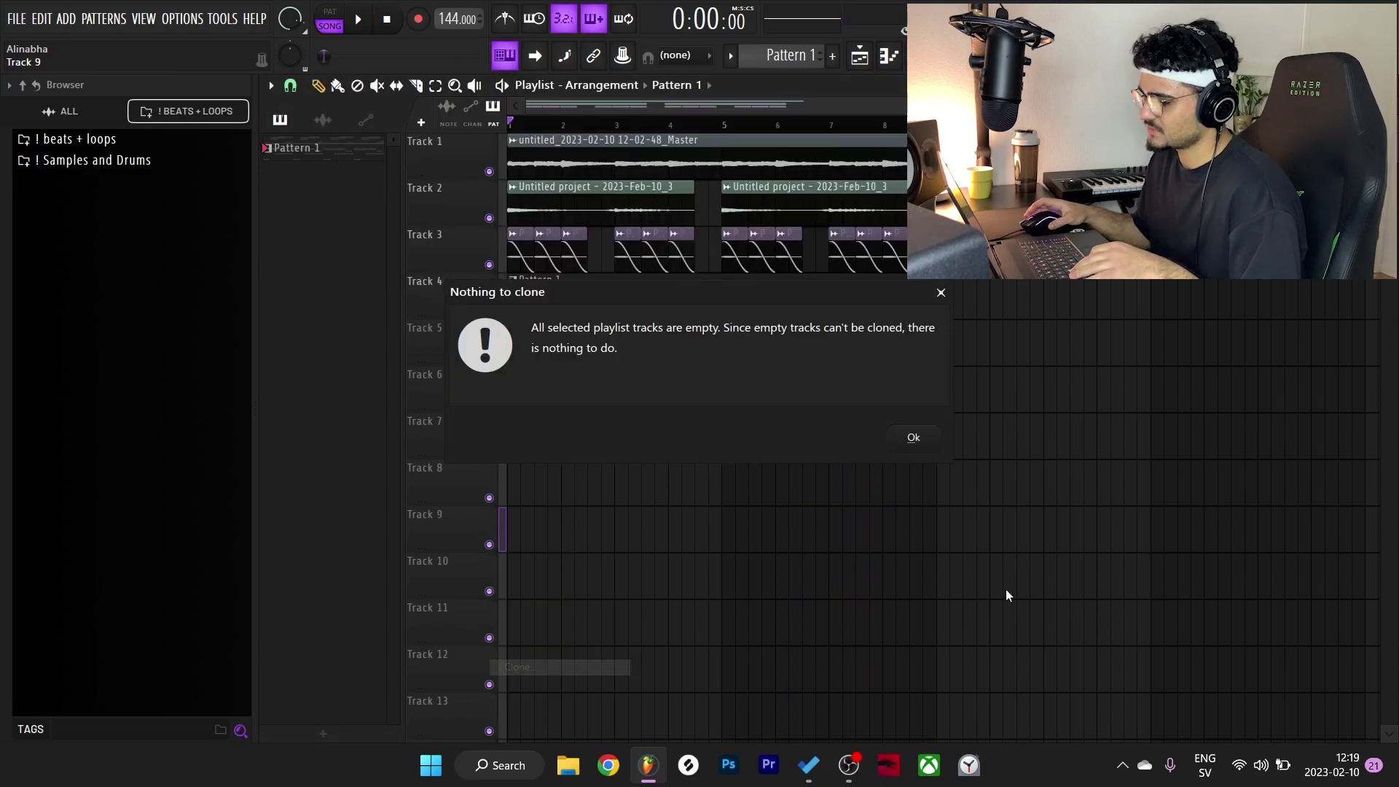
pyautogui.click(941, 291)
pyautogui.press('space')
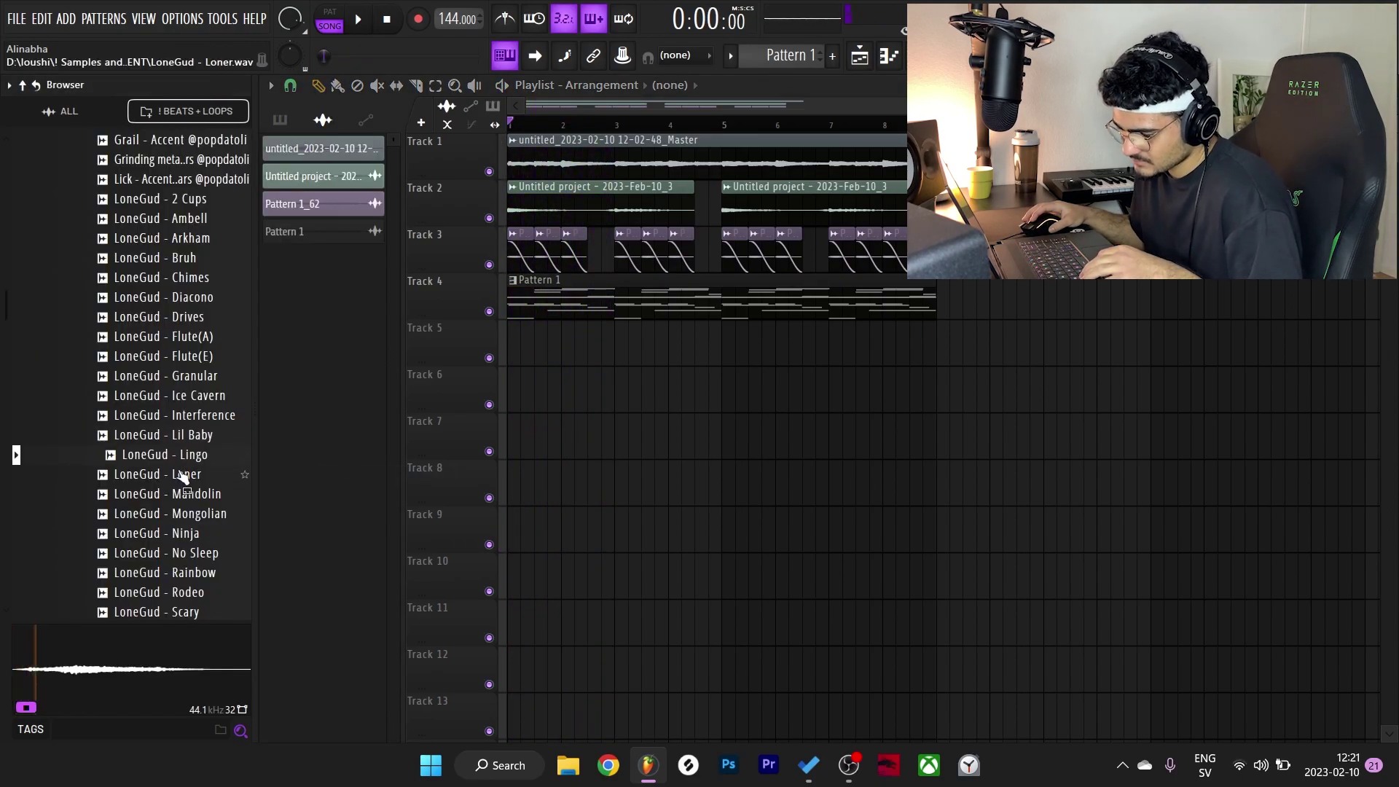
# Step: Place the LoneGud - Mandolin sample on Track 5 at the first gap of Track 3 and lower its channel volume to 35%
pyautogui.click(183, 476)
pyautogui.click(179, 495)
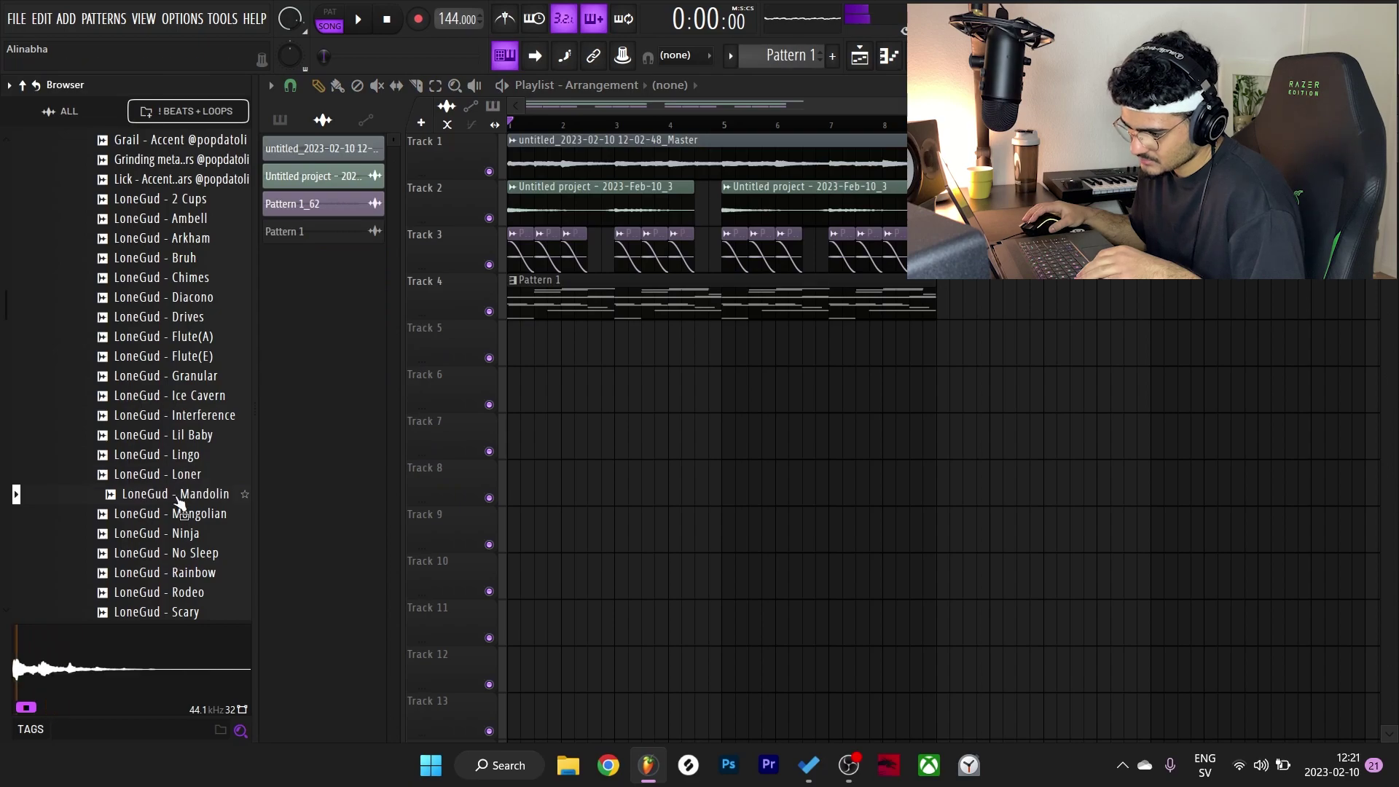
pyautogui.moveTo(174, 501); pyautogui.dragTo(725, 345)
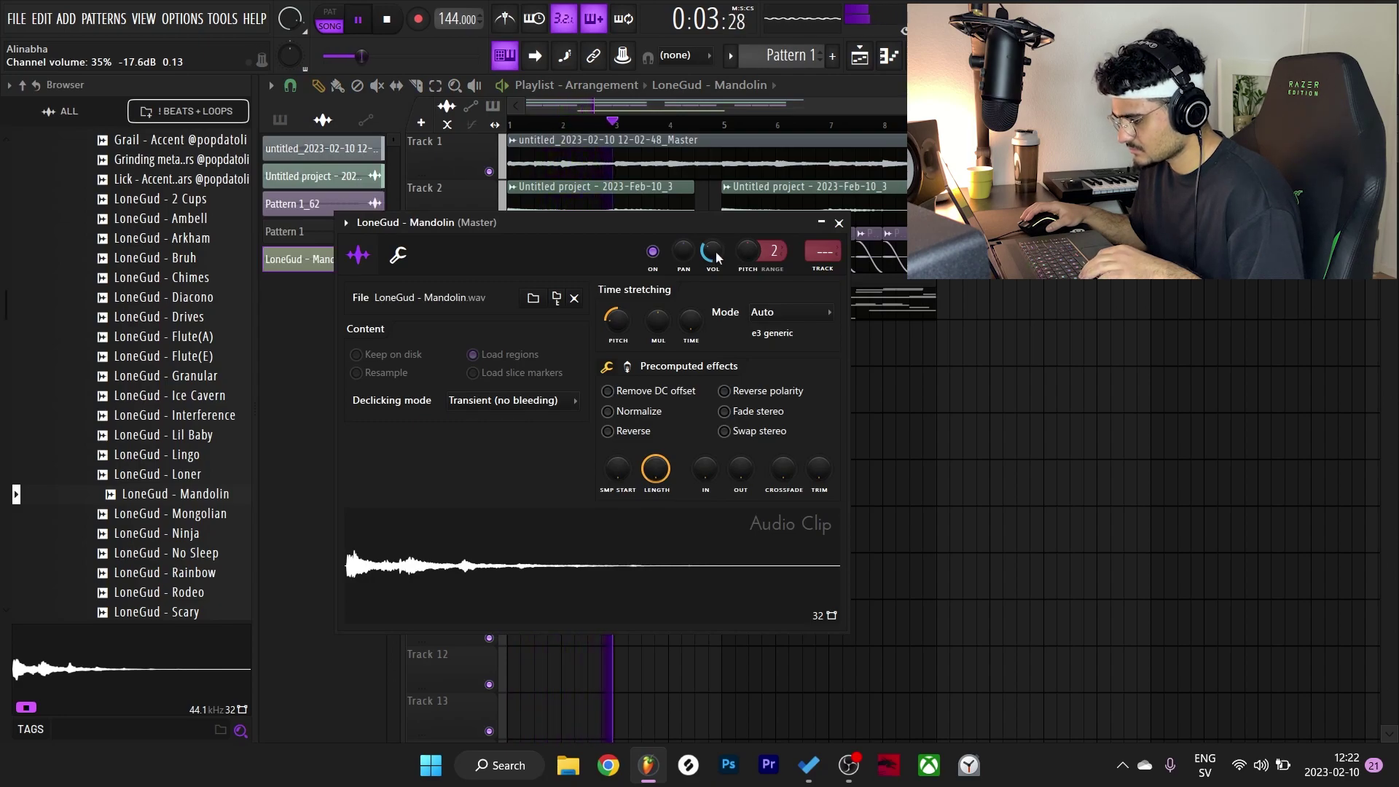
pyautogui.press('Escape')
pyautogui.scroll(3, 790, 449)
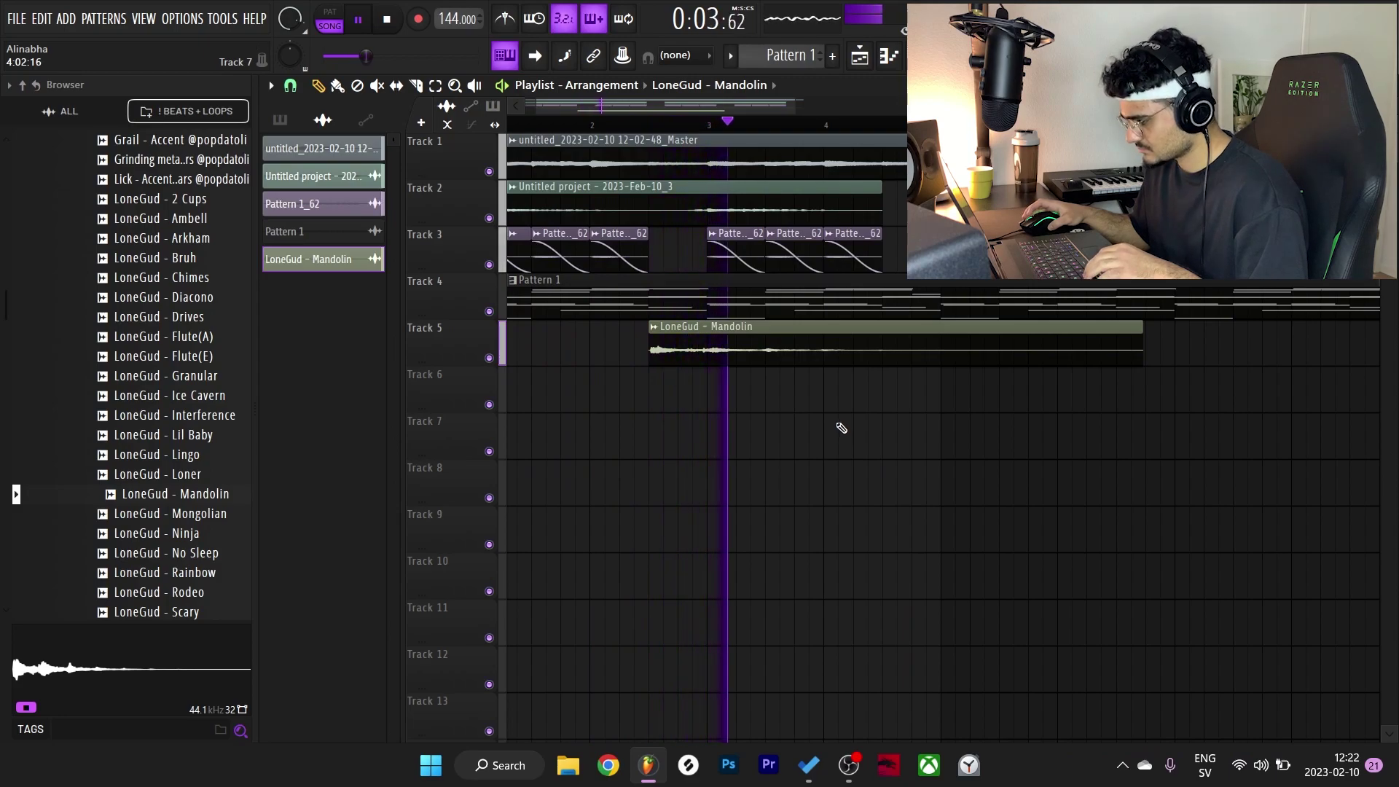
# Step: Slice the Mandolin clip on Track 5 at bar 3 and delete everything after the first half-bar piece
pyautogui.press('space')
pyautogui.press('space')
pyautogui.click(416, 86)
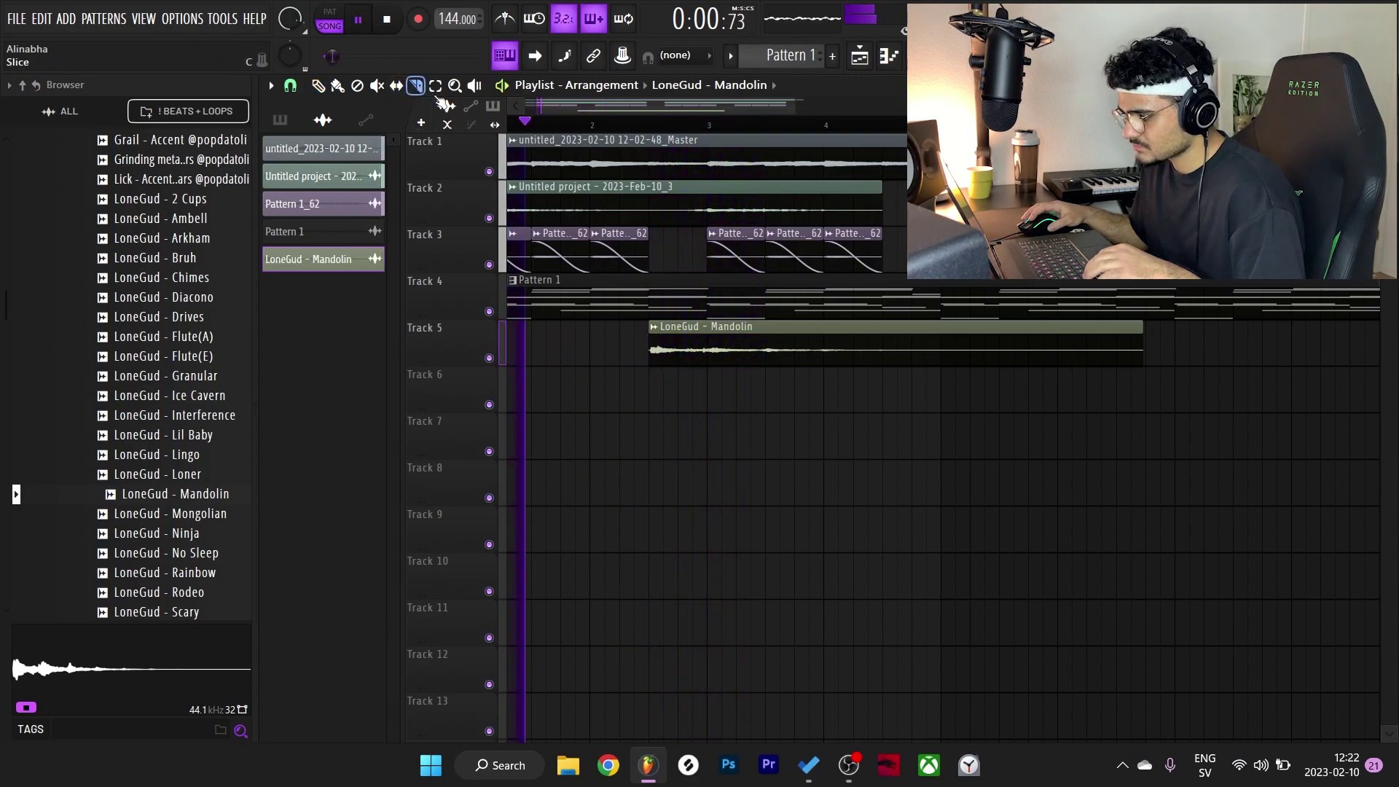
pyautogui.rightClick(911, 359)
pyautogui.rightClick(810, 361)
pyautogui.rightClick(751, 362)
pyautogui.press('space')
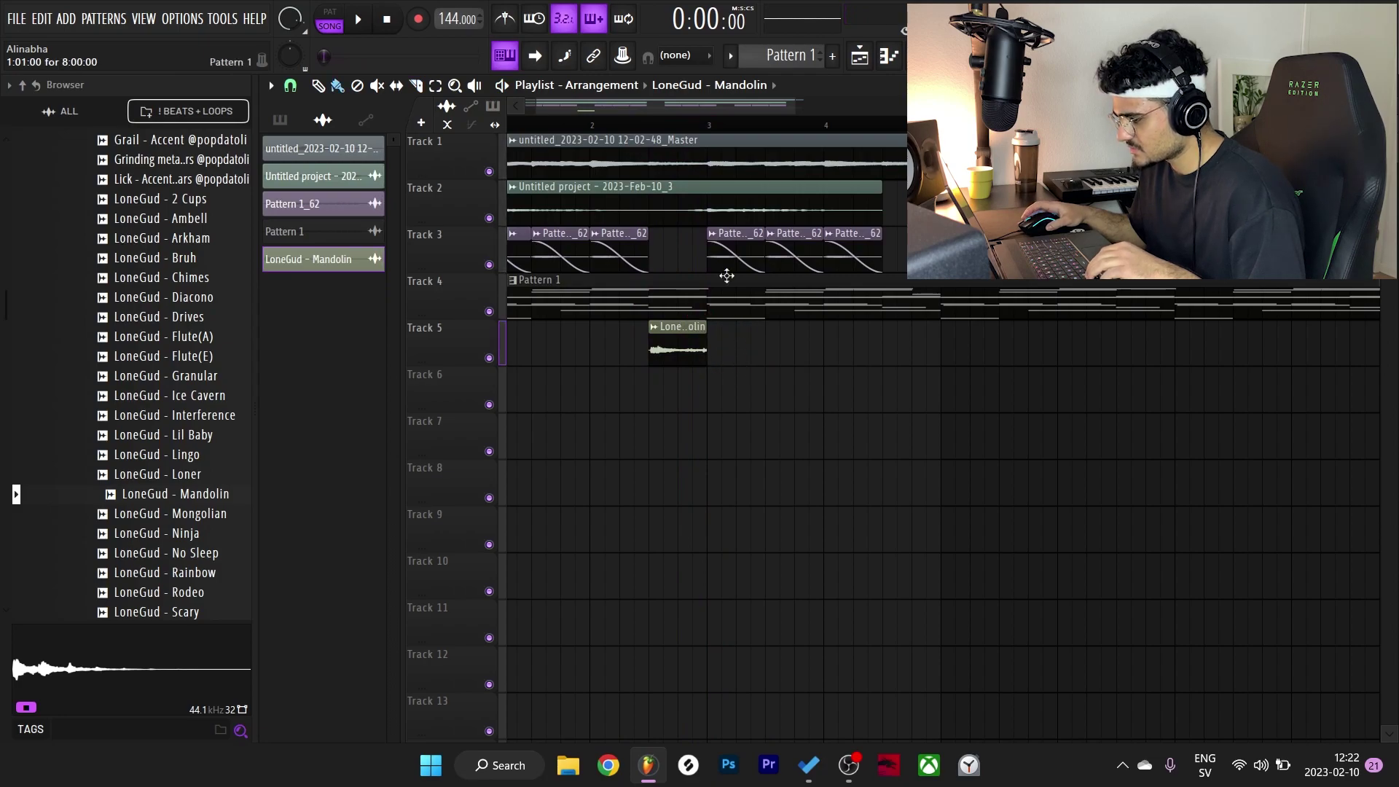
# Step: Copy the Mandolin slice into each remaining Track 3 gap along Track 5 up to bar 9 and play the arrangement
pyautogui.moveTo(661, 353); pyautogui.dragTo(900, 362)
pyautogui.keyDown('ctrl'); pyautogui.keyDown('shift'); pyautogui.click(669, 353); pyautogui.keyUp('shift'); pyautogui.keyUp('ctrl')
pyautogui.moveTo(668, 352); pyautogui.dragTo(1128, 389)
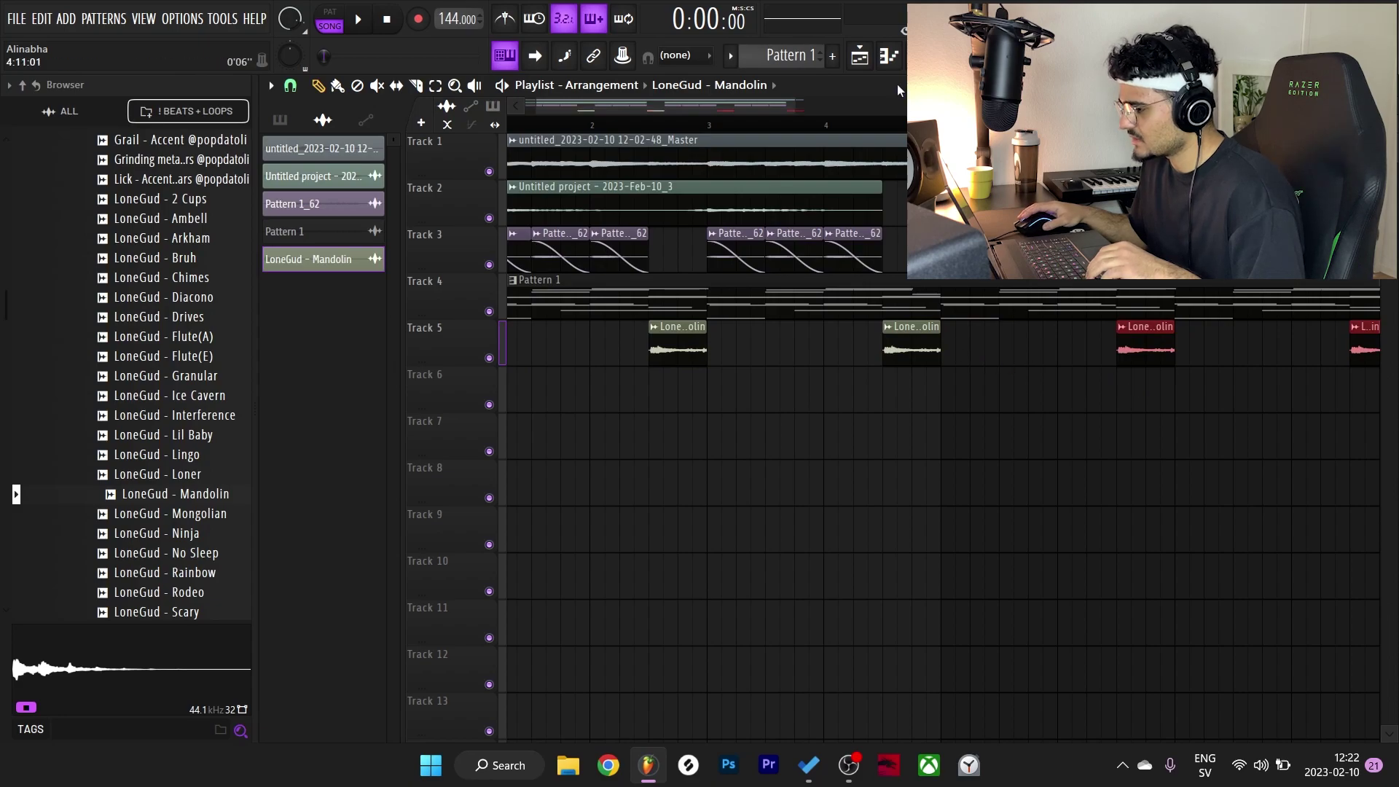
pyautogui.scroll(-5, 715, 303)
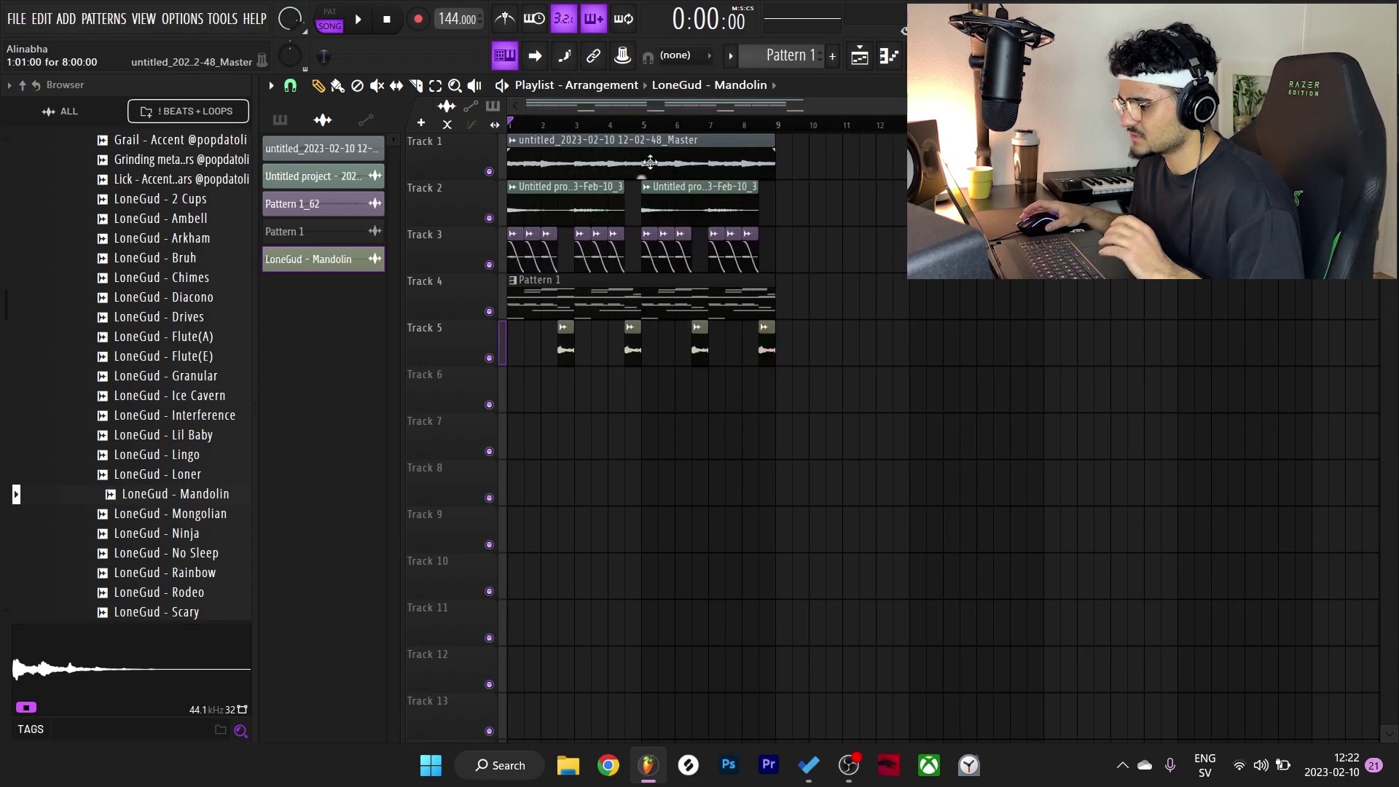
pyautogui.press('space')
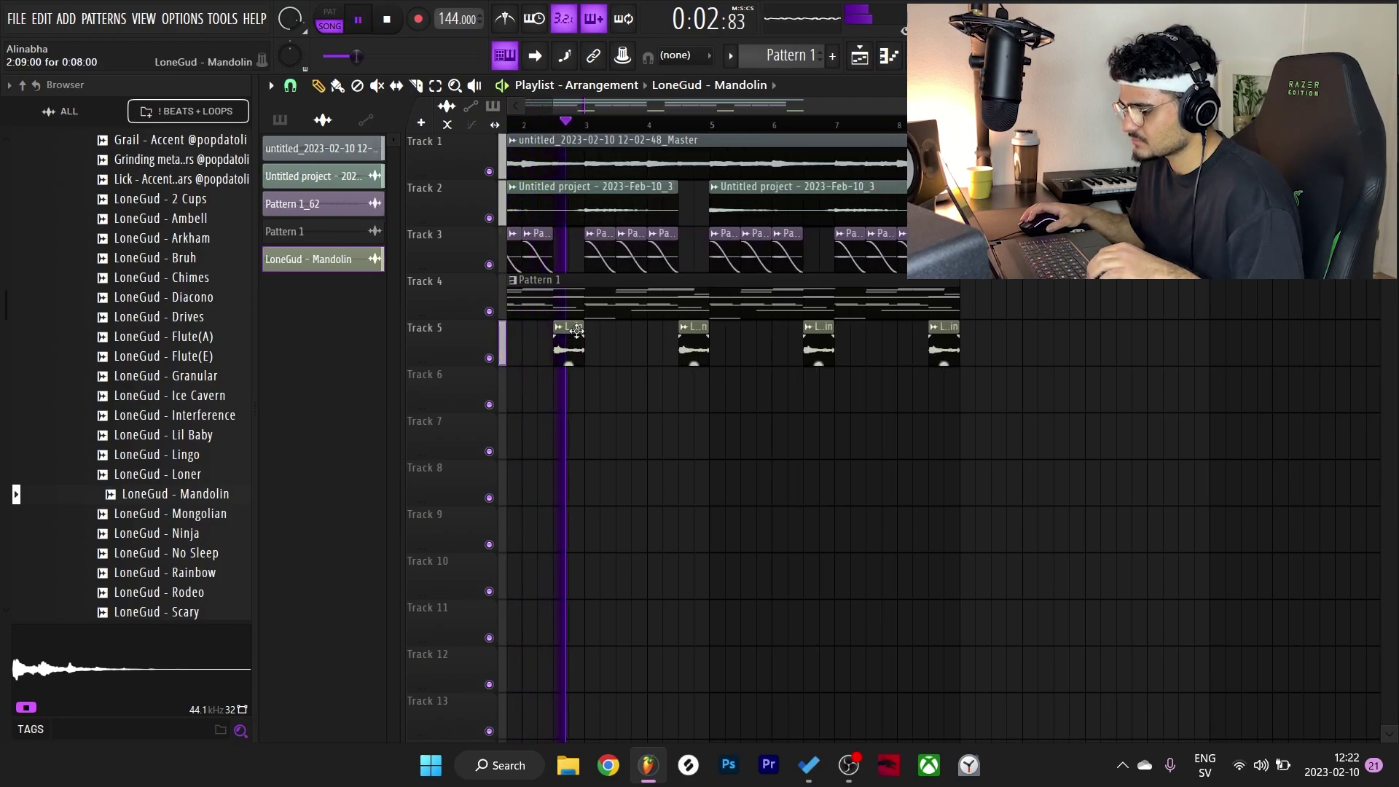
pyautogui.click(567, 330)
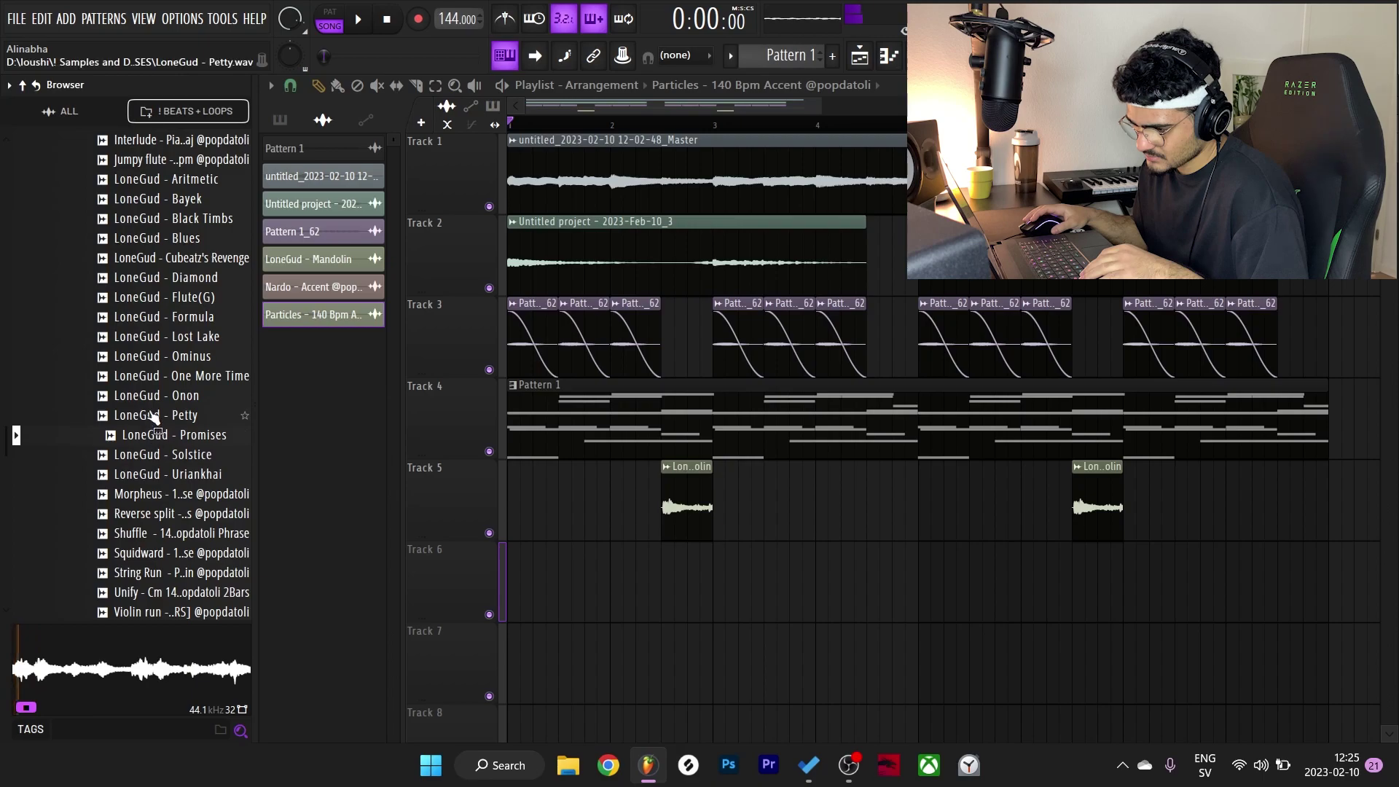
# Step: Preview the LoneGud - Petty and Onon samples, and place LoneGud - Onon on Track 6 in the middle of bar 4
pyautogui.click(153, 416)
pyautogui.click(154, 397)
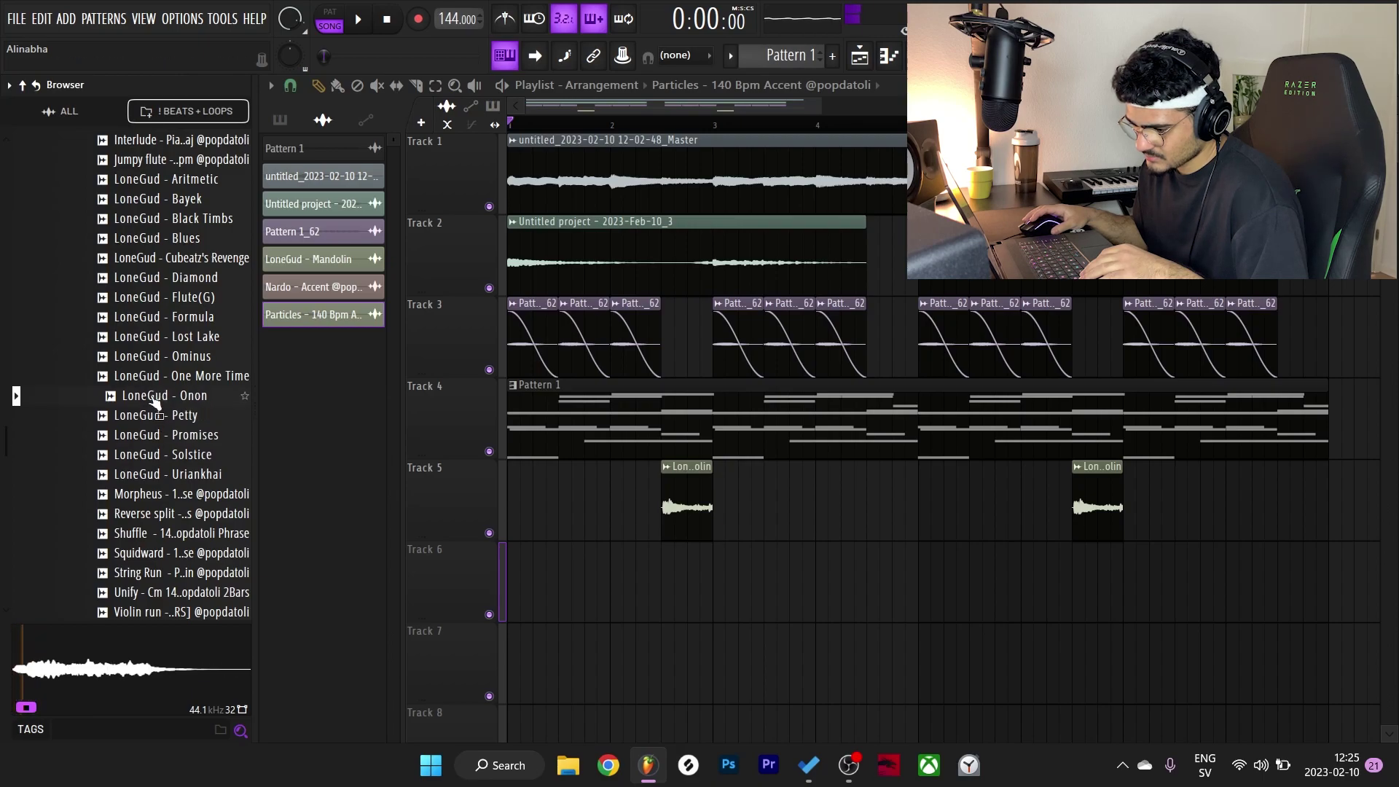
pyautogui.moveTo(158, 403); pyautogui.dragTo(962, 591)
pyautogui.press('space')
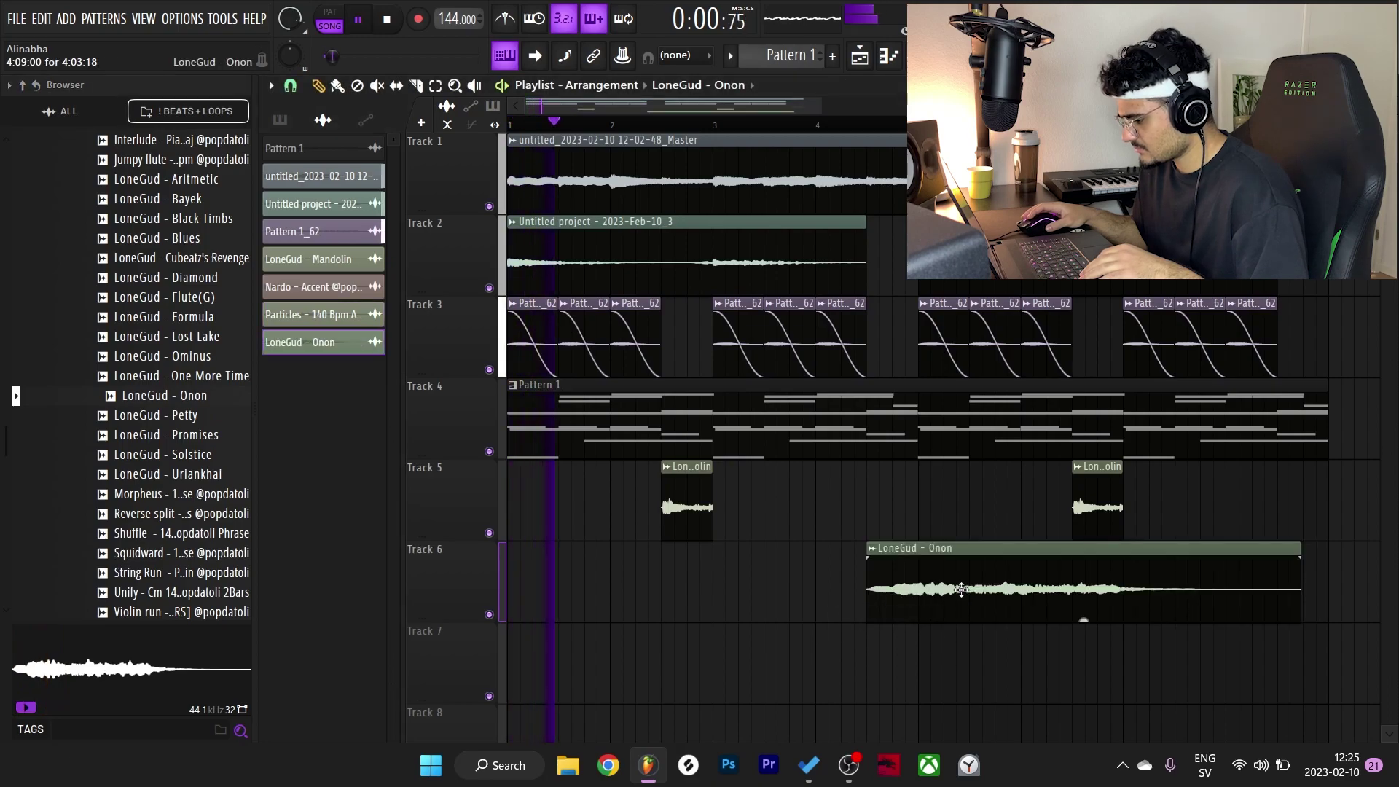
# Step: Lower the LoneGud - Onon channel volume to 41% while the arrangement plays
pyautogui.doubleClick(962, 592)
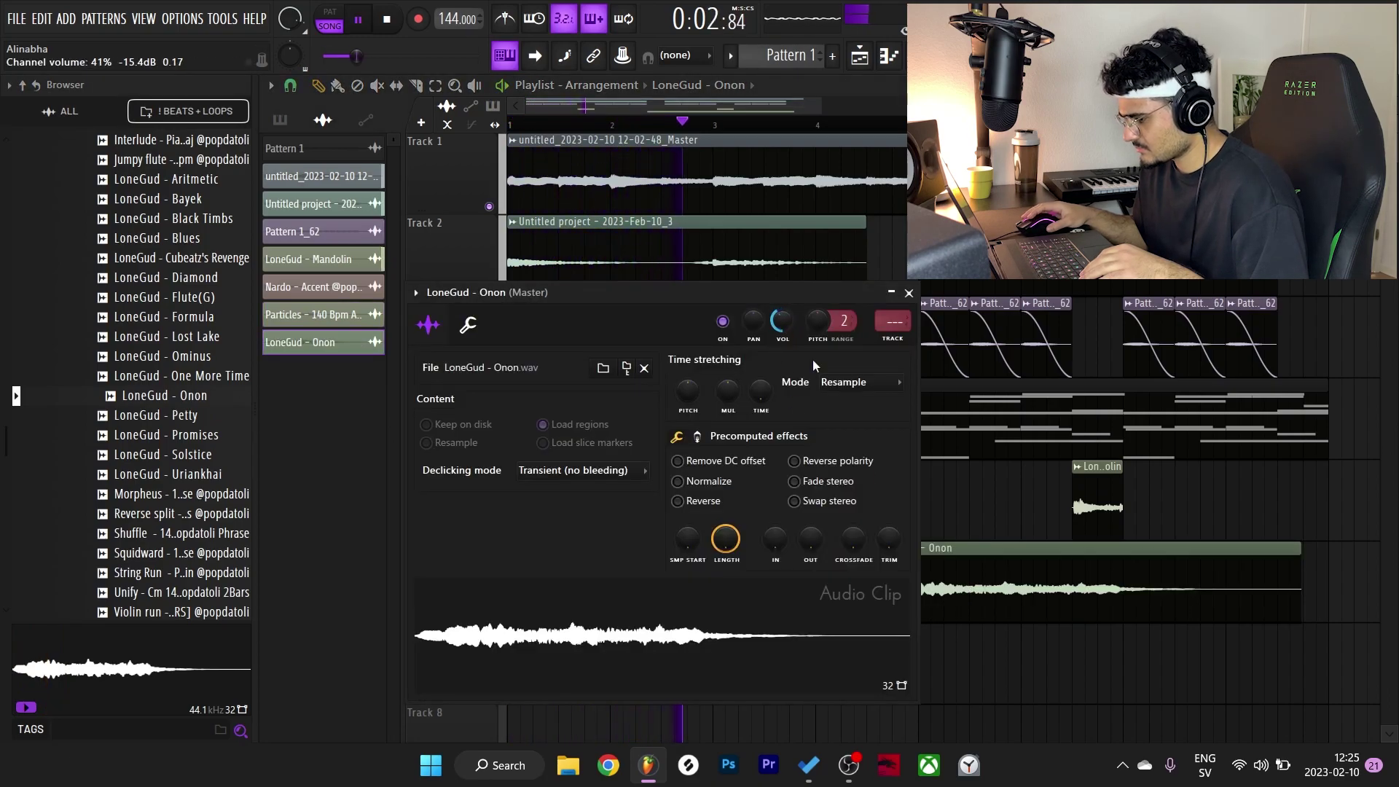
pyautogui.rightClick(987, 514)
pyautogui.scroll(-2, 945, 489)
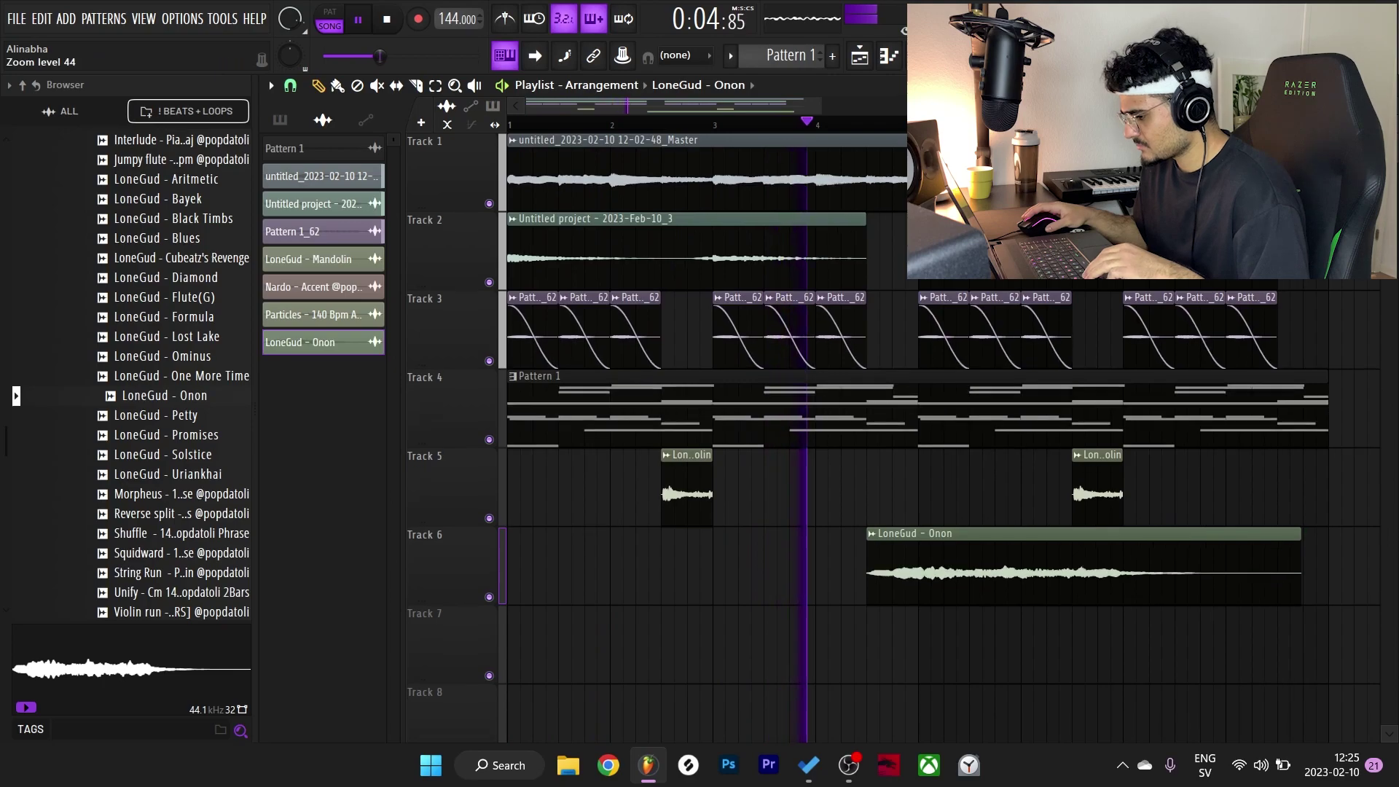
pyautogui.press('space')
# Step: Set the LoneGud - Onon time-stretching mode to Auto and arrange one-bar Onon clips at bars 4 and 8 on Track 6
pyautogui.doubleClick(963, 496)
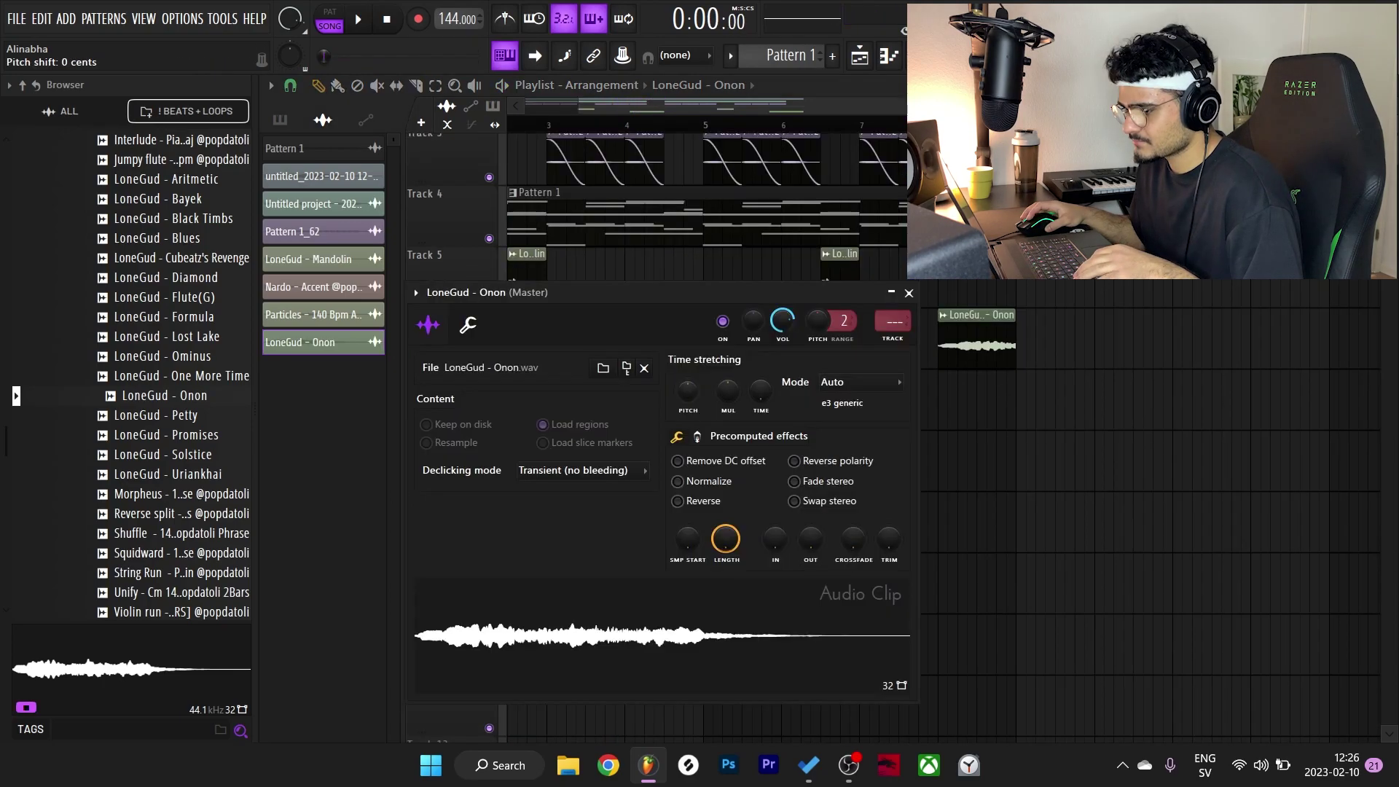
pyautogui.rightClick(1056, 484)
pyautogui.scroll(3, 994, 460)
pyautogui.scroll(-1, 892, 426)
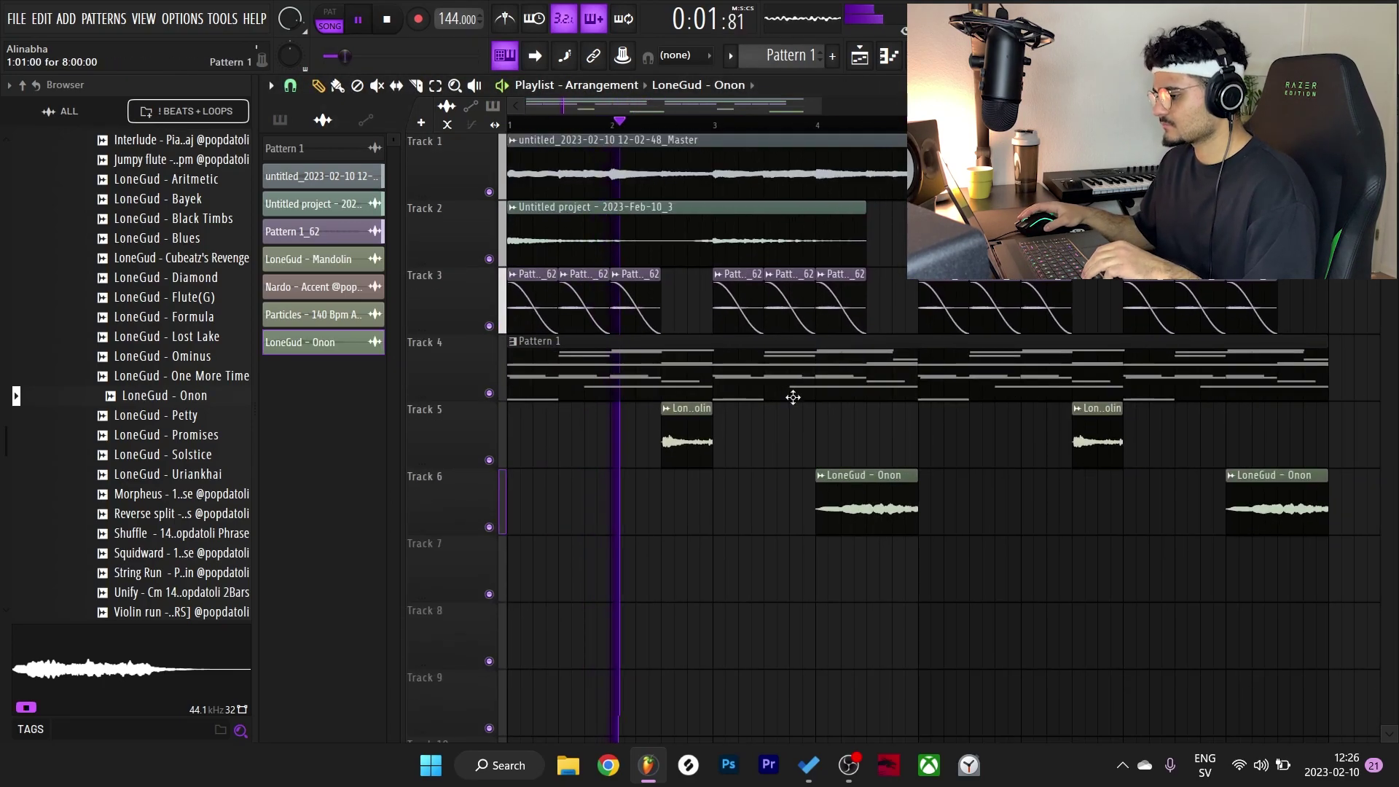
pyautogui.scroll(-2, 757, 128)
pyautogui.scroll(-1, 705, 216)
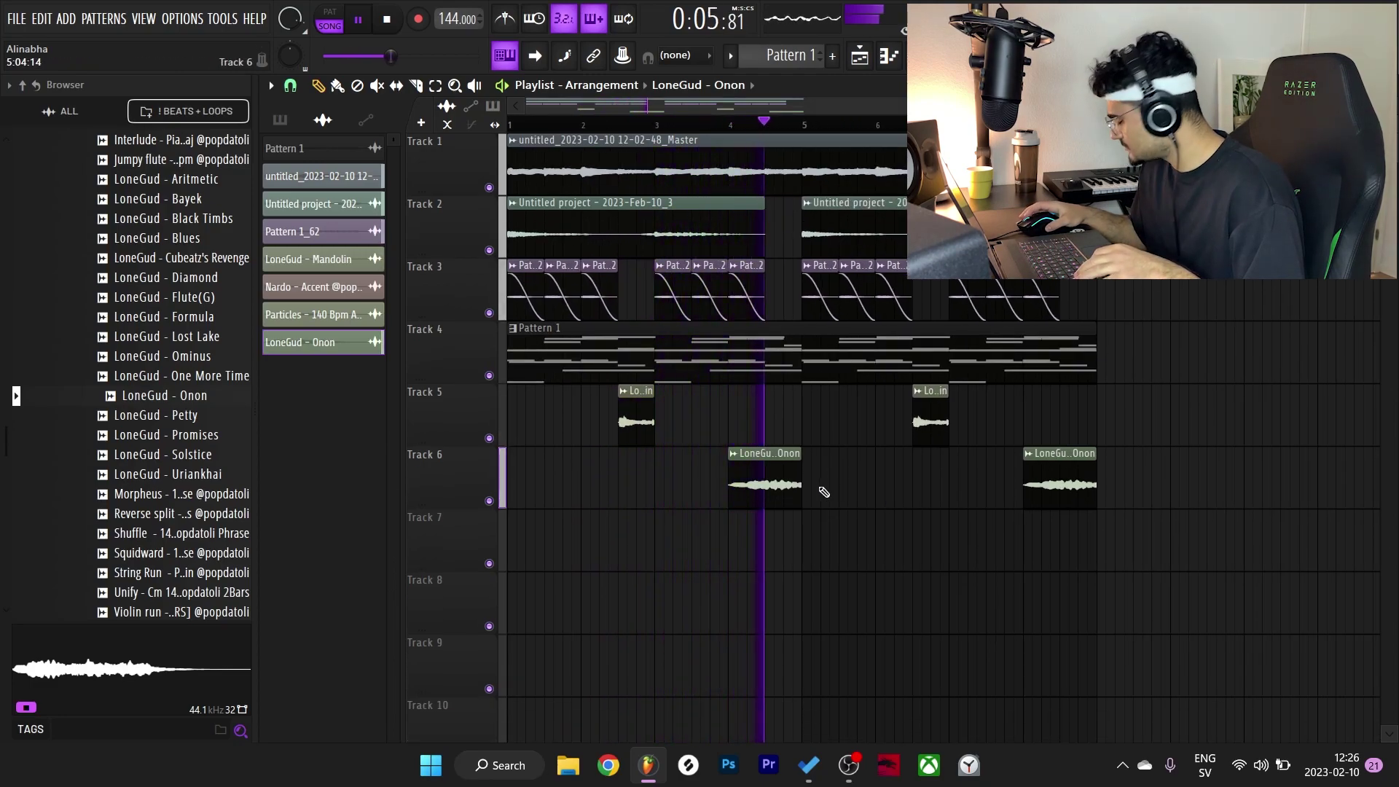
# Step: Set the LoneGud - Onon channel volume to 61% and play back the arrangement
pyautogui.doubleClick(788, 499)
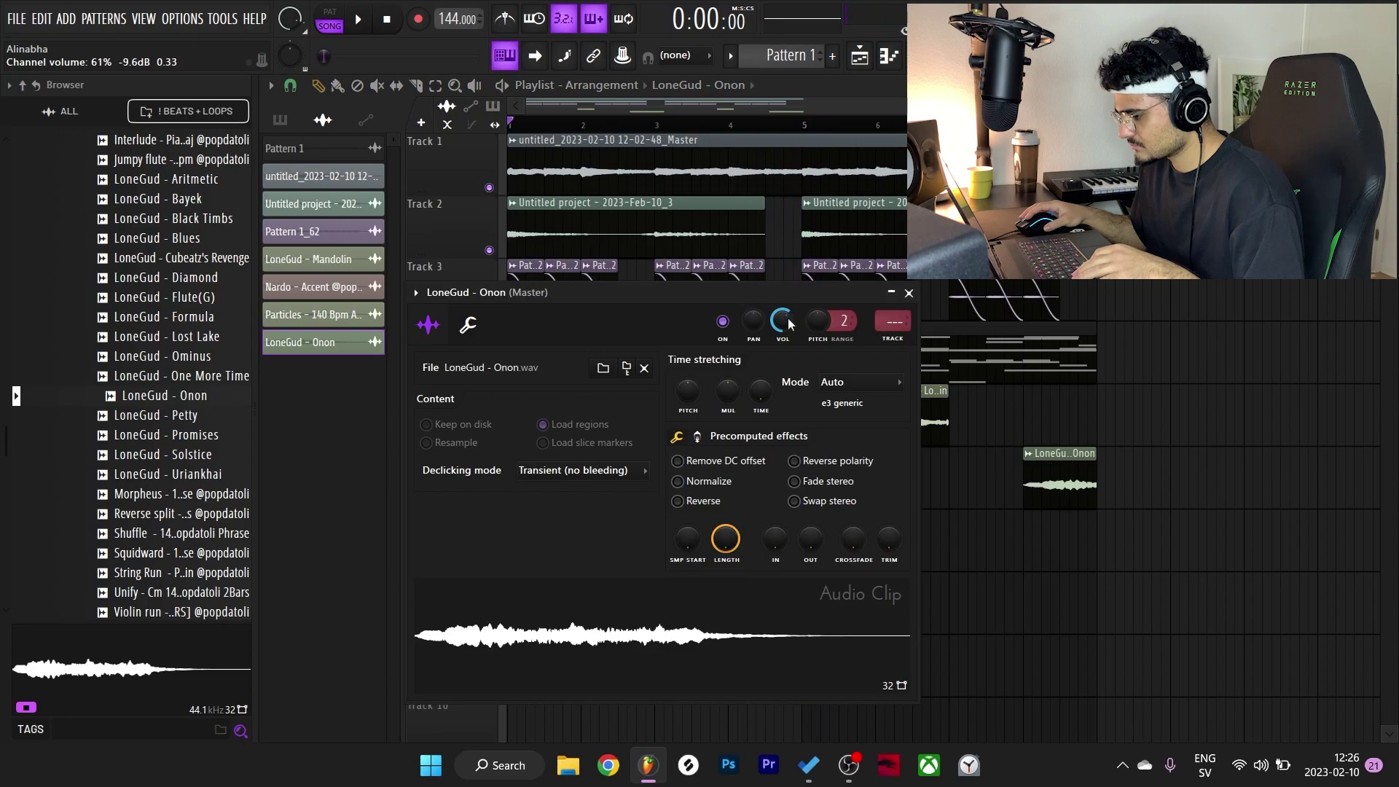
pyautogui.press('Escape')
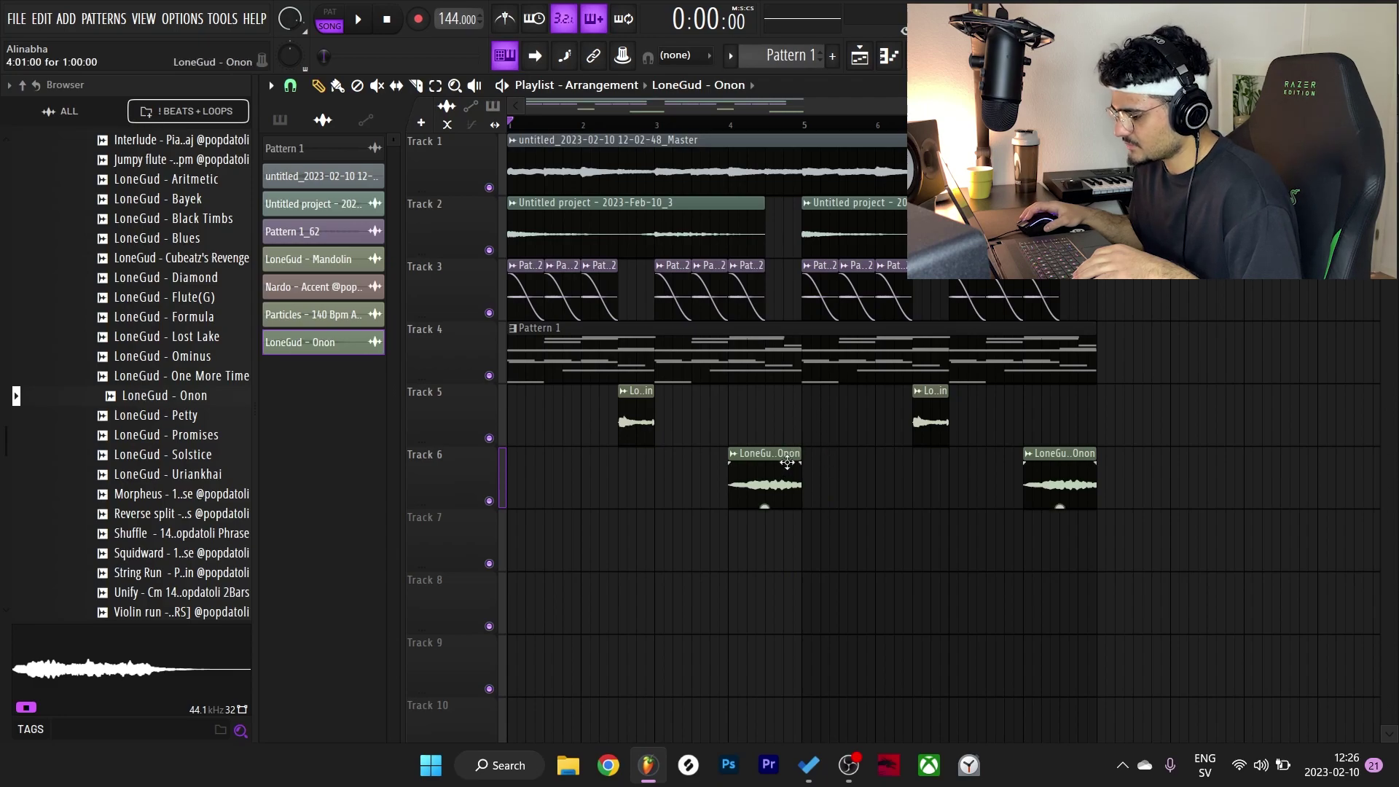
pyautogui.doubleClick(765, 492)
pyautogui.press('Escape')
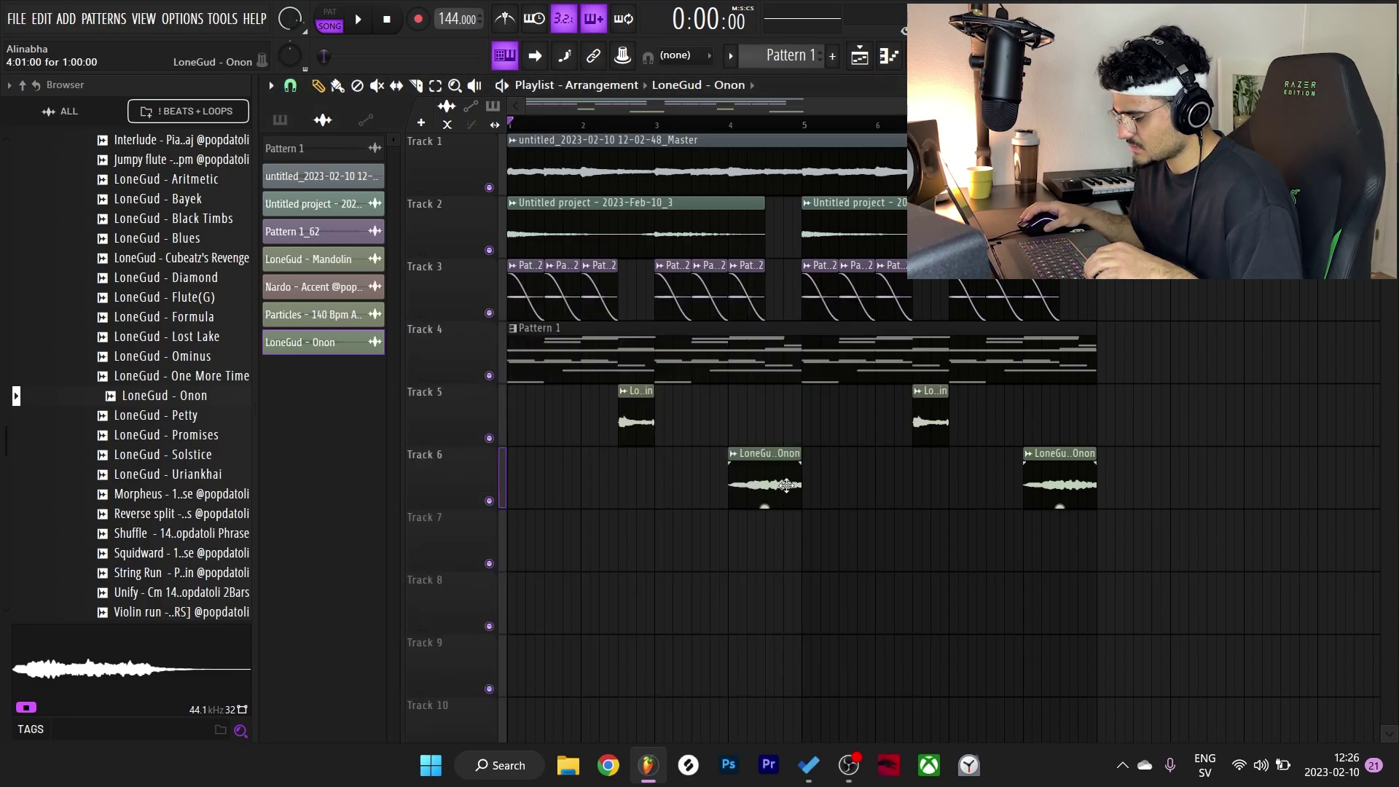
pyautogui.press('space')
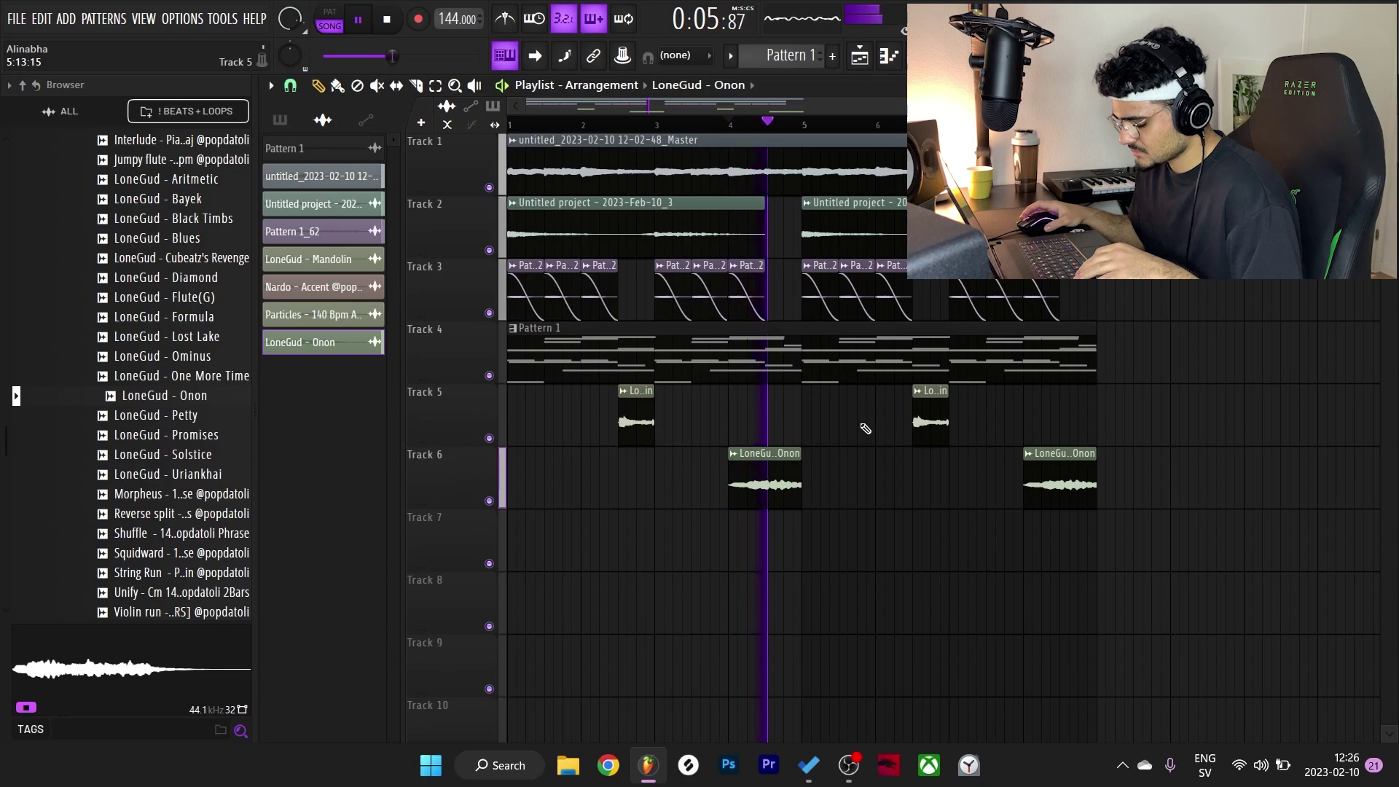
pyautogui.press('space')
# Step: Preview several LoneGud phrase samples in the PHRASES folder, including LoneGud - Lost Lake
pyautogui.scroll(6, 75, 469)
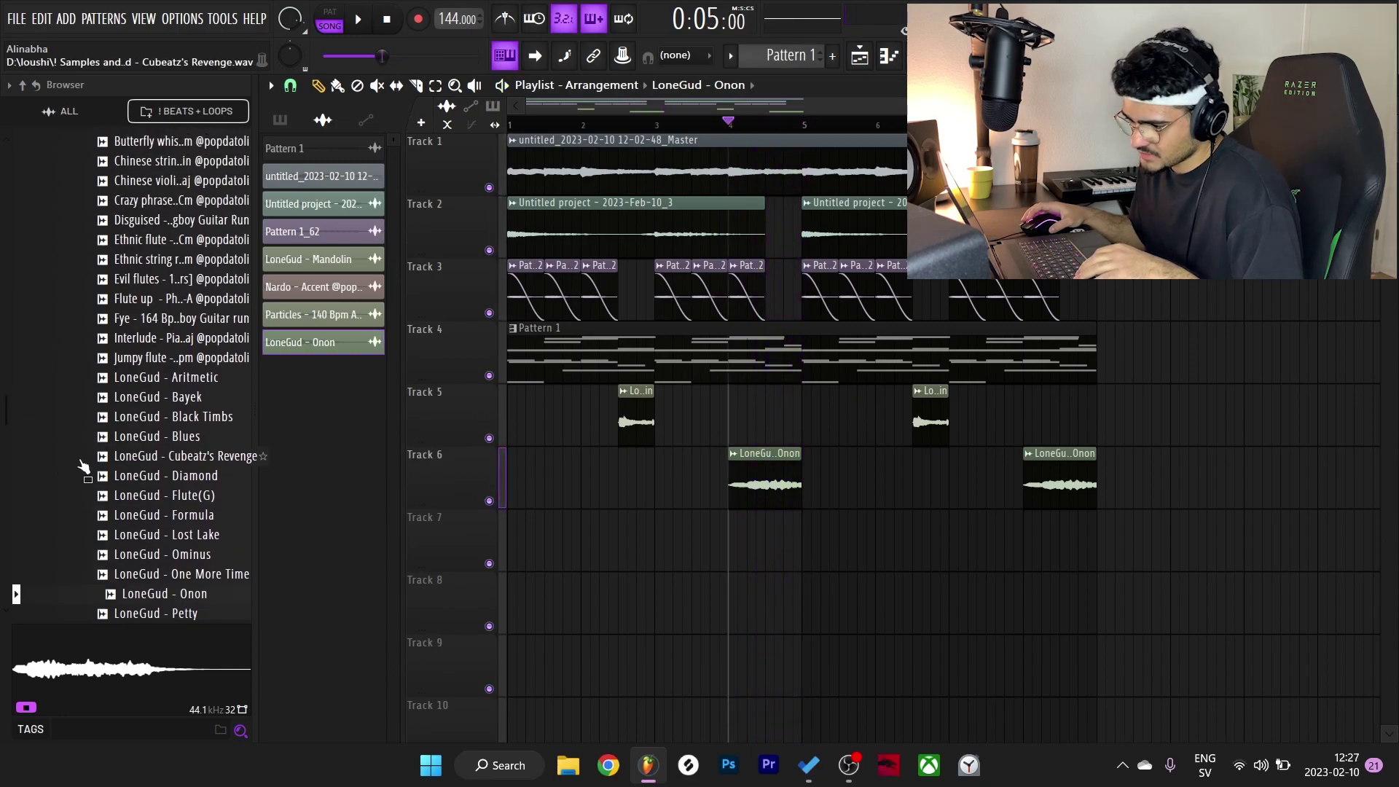
pyautogui.click(211, 533)
pyautogui.click(204, 573)
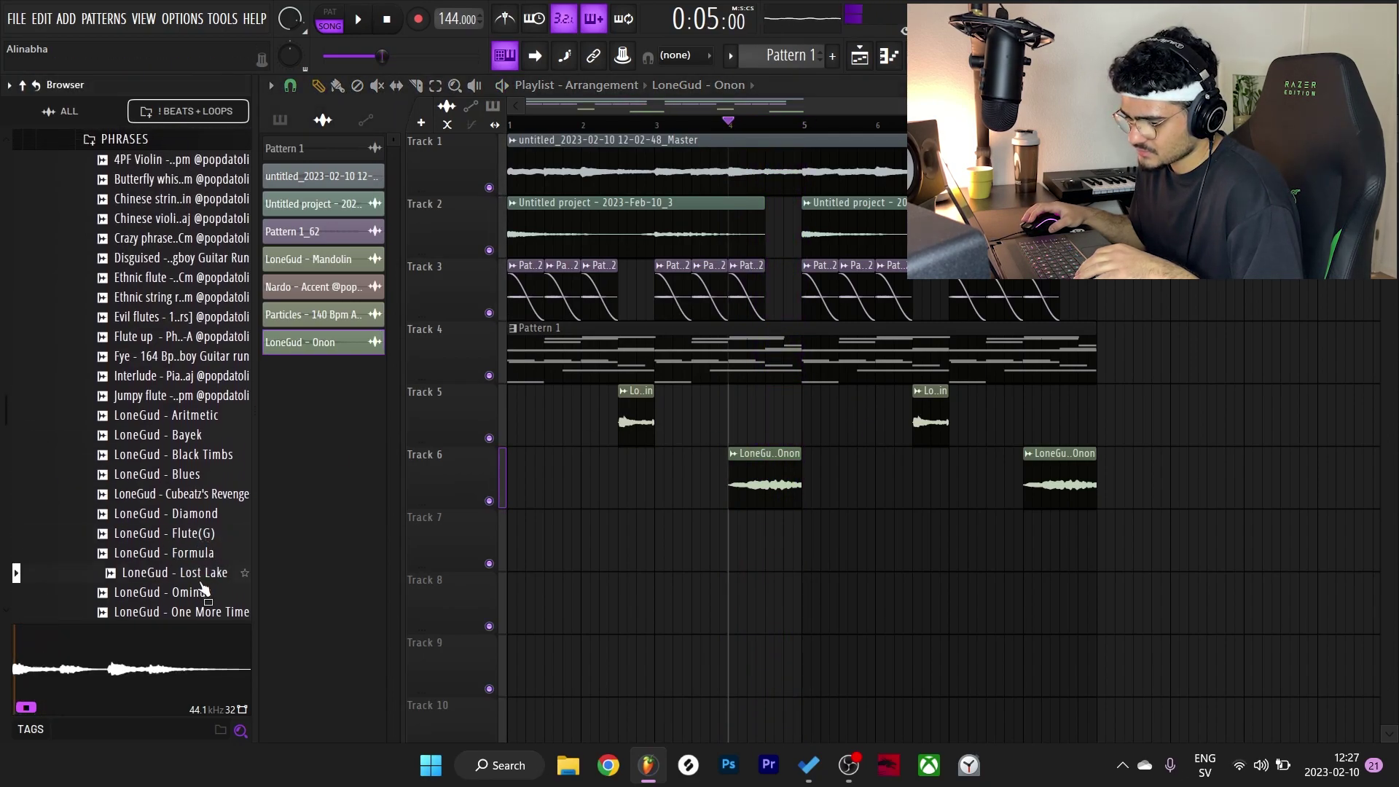
pyautogui.scroll(-2, 204, 587)
pyautogui.click(191, 496)
pyautogui.click(216, 516)
pyautogui.click(208, 536)
pyautogui.click(209, 494)
pyautogui.click(210, 476)
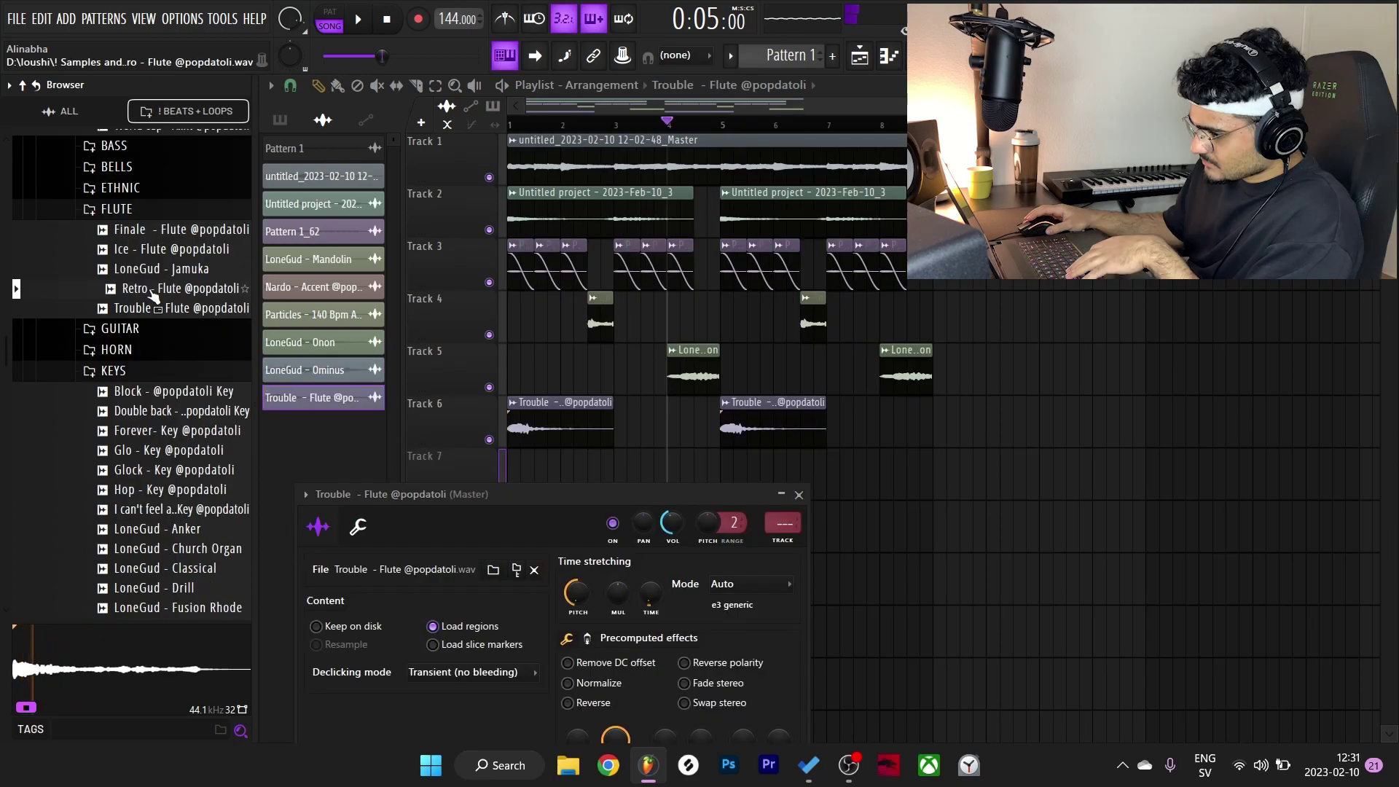
# Step: Replace the Trouble flute clips on Track 6 with the Retro - Flute sample and play the arrangement
pyautogui.moveTo(175, 289); pyautogui.dragTo(725, 423)
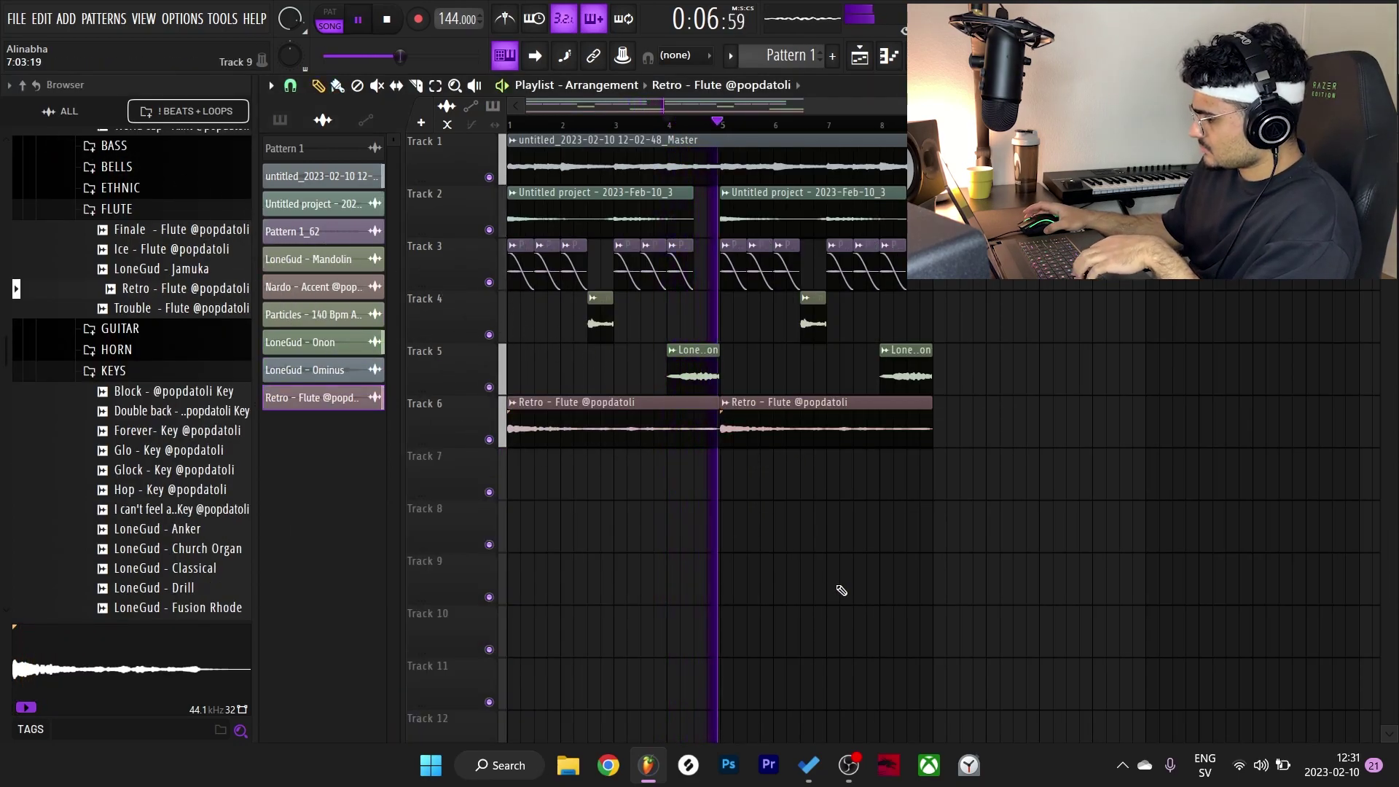
pyautogui.press('space')
# Step: Trim both Retro - Flute clips to one and a half bars with fade-outs, and set the flute's channel volume to 60%
pyautogui.doubleClick(790, 434)
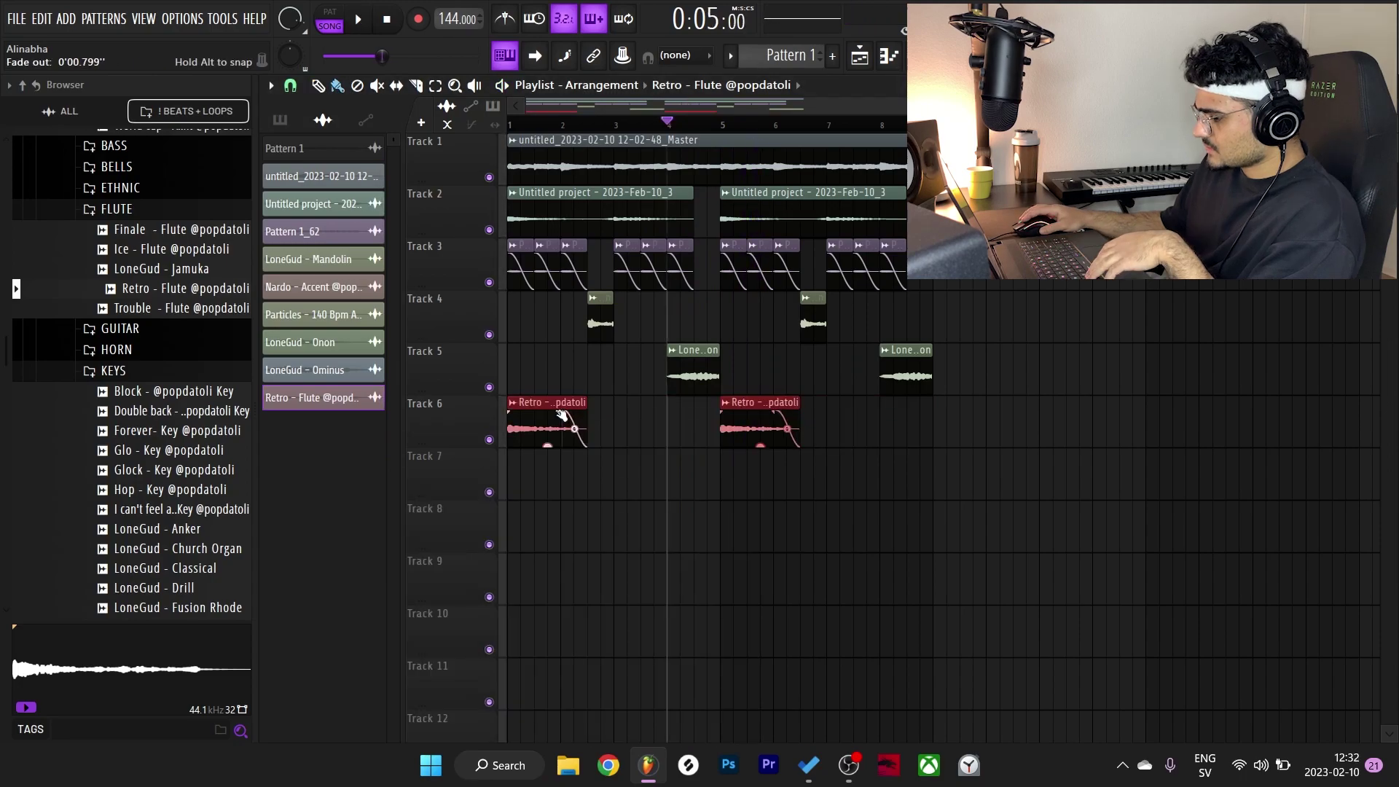
pyautogui.press('space')
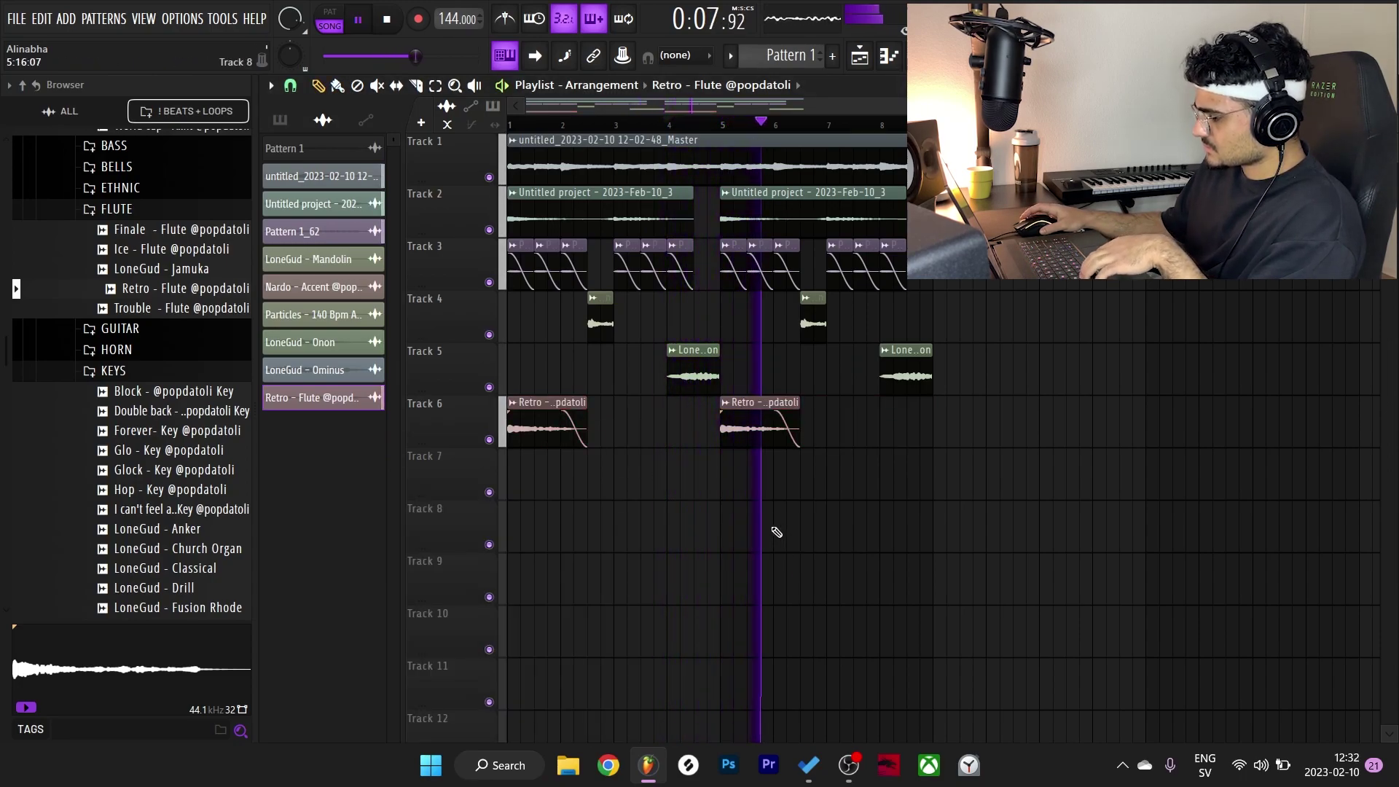
pyautogui.press('space')
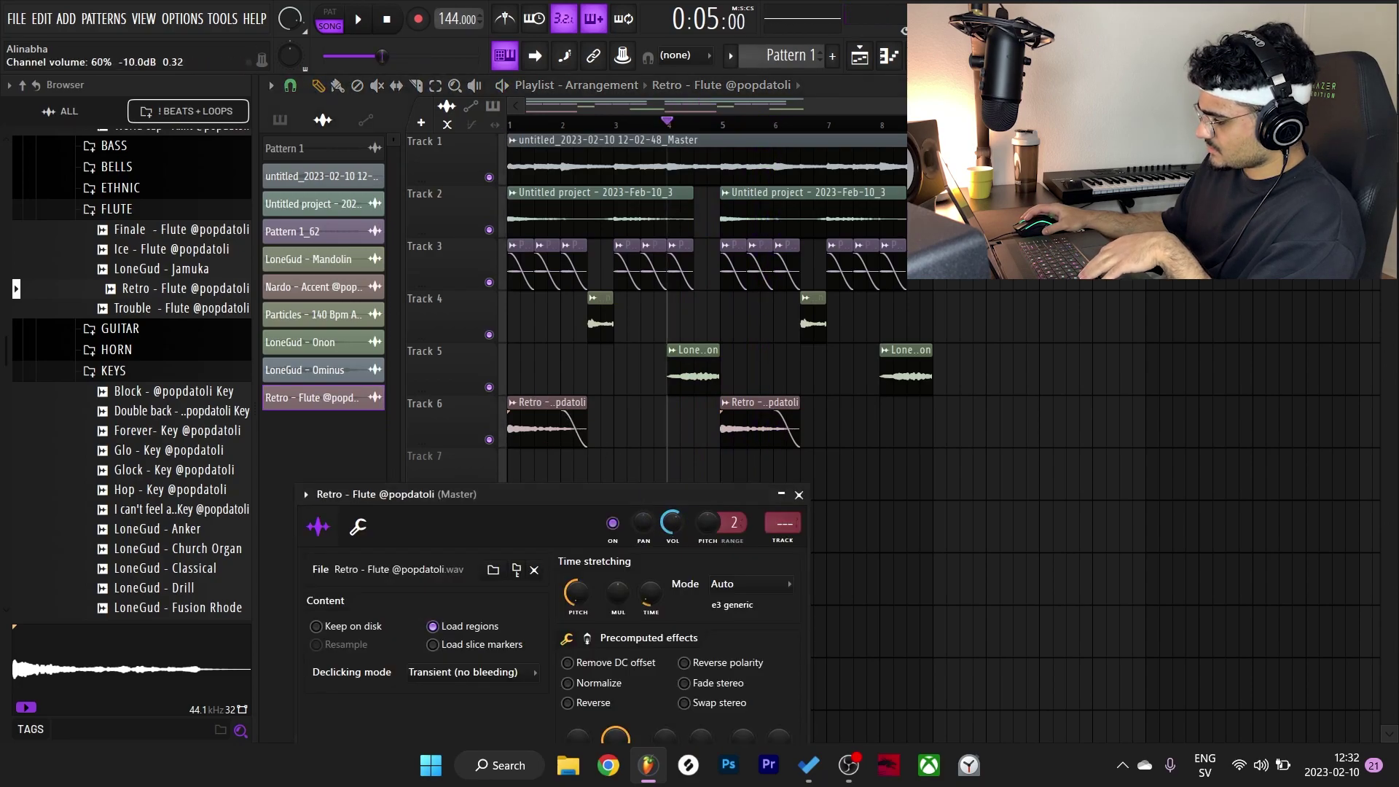
# Step: Route the LoneGud - Onon and Retro - Flute channels to mixer insert tracks
pyautogui.click(901, 373)
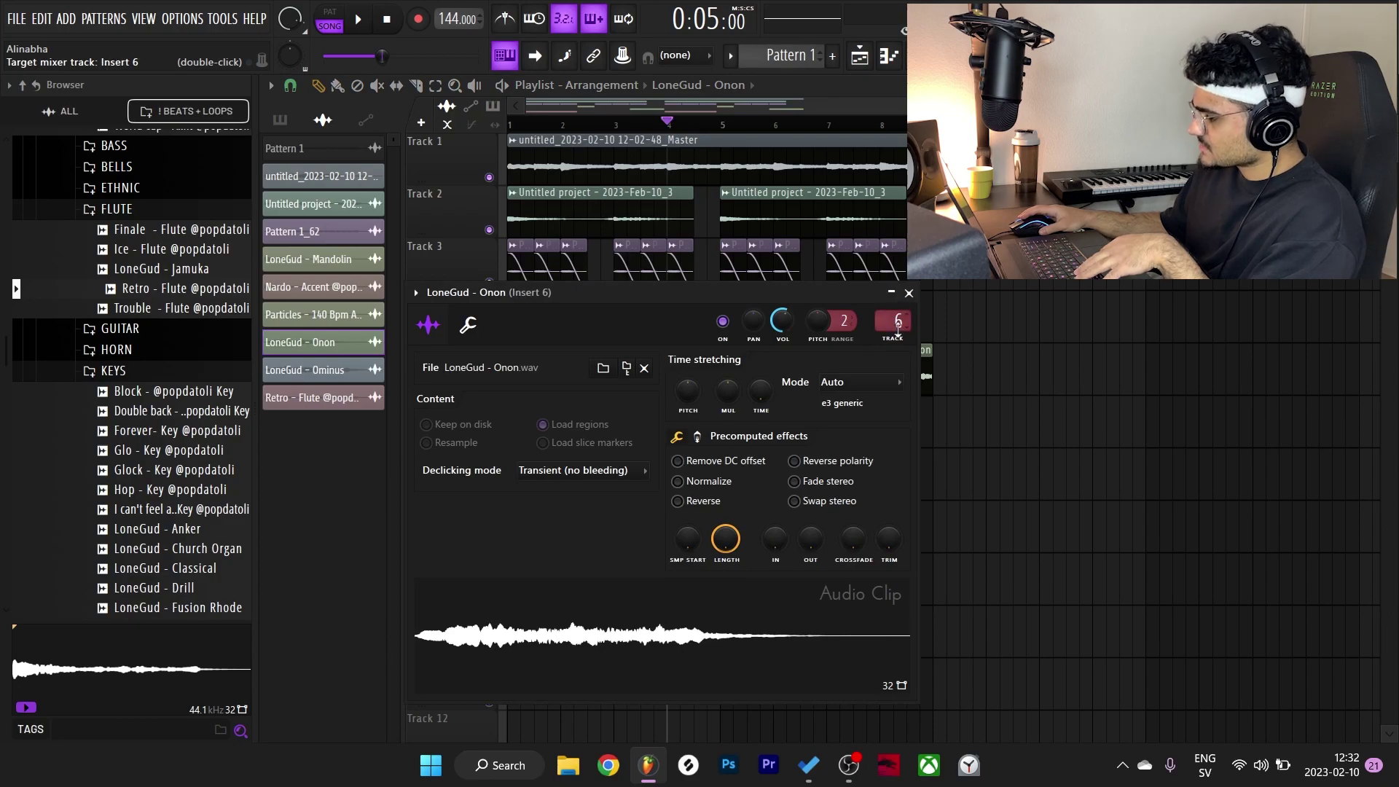
pyautogui.press('Escape')
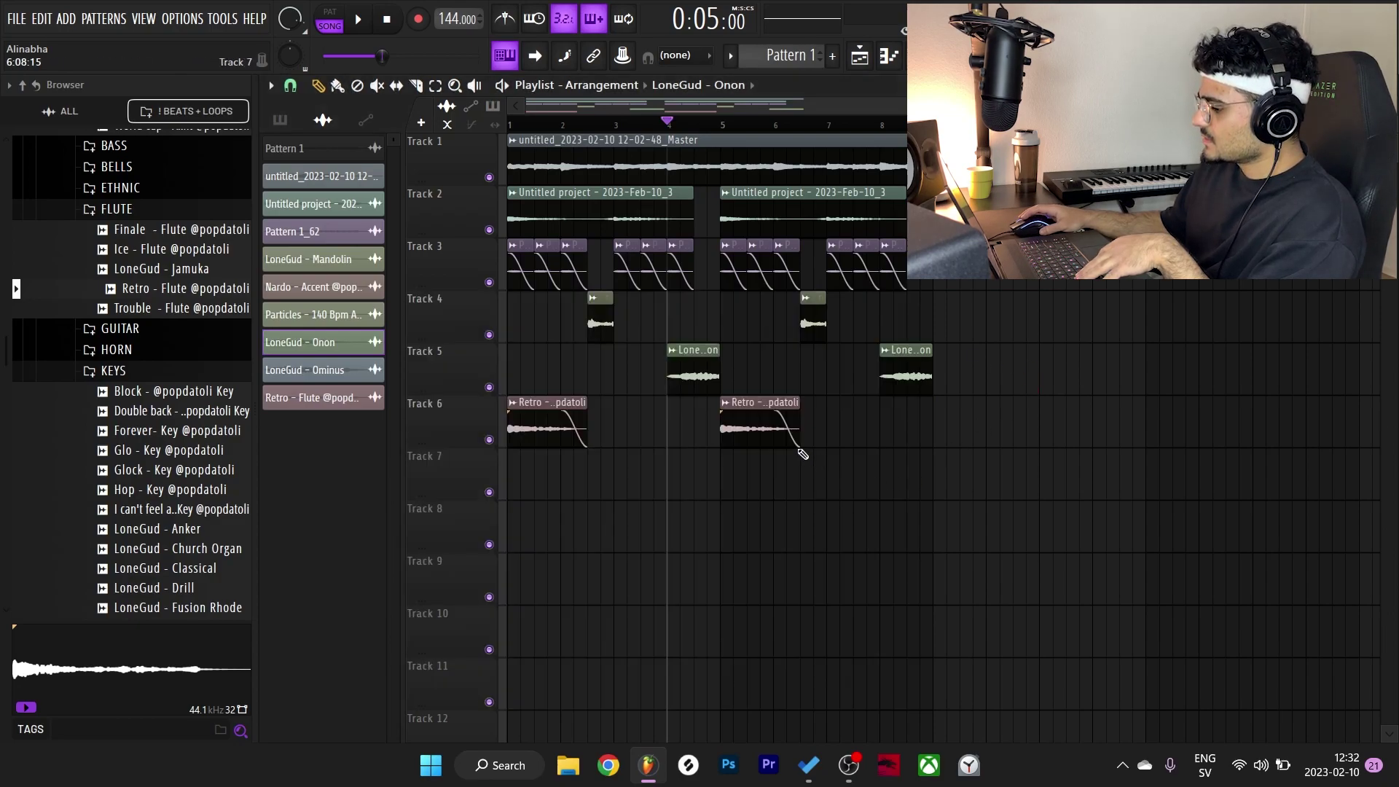
pyautogui.click(761, 426)
pyautogui.press('Escape')
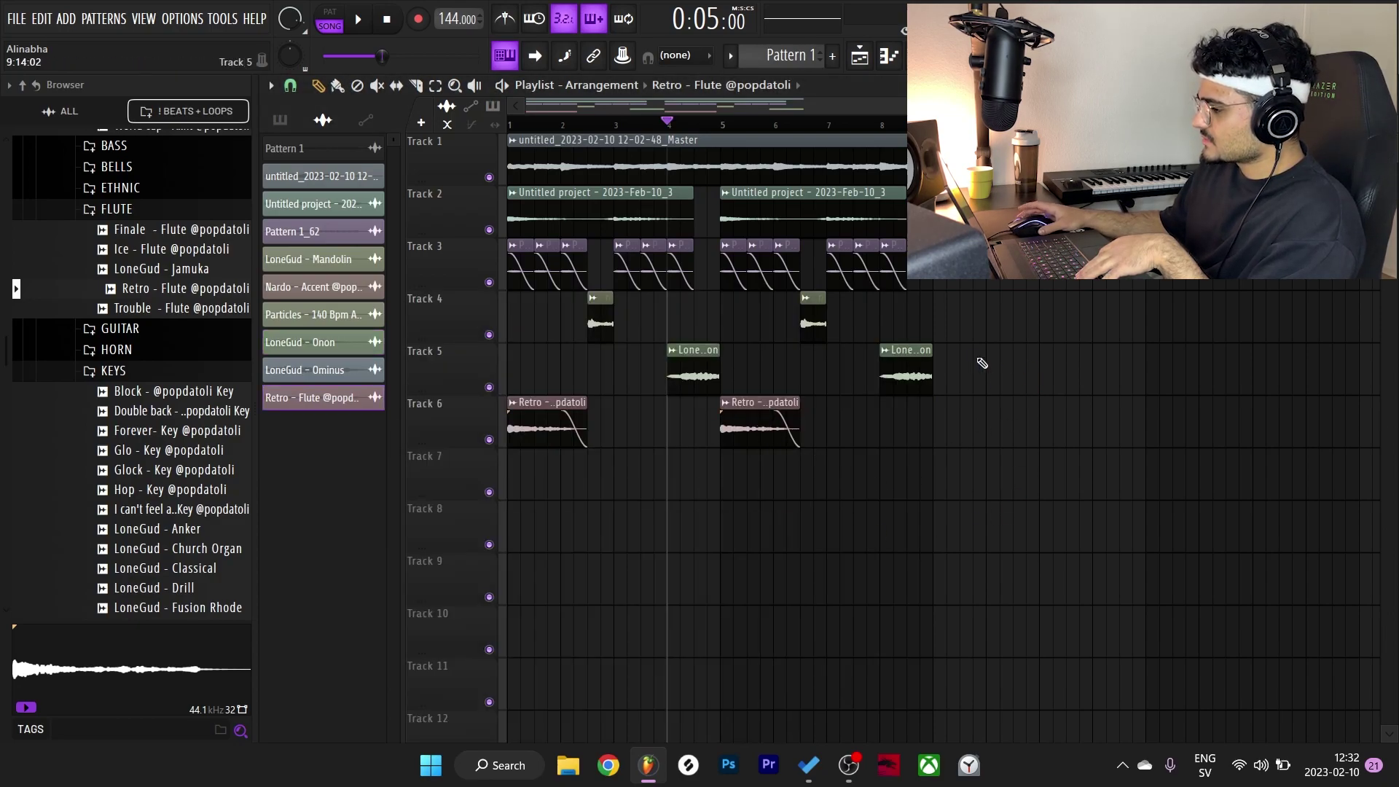
# Step: Add a Fruity parametric EQ 2 to mixer Insert 14 and pull down its first band during playback
pyautogui.press('F9')
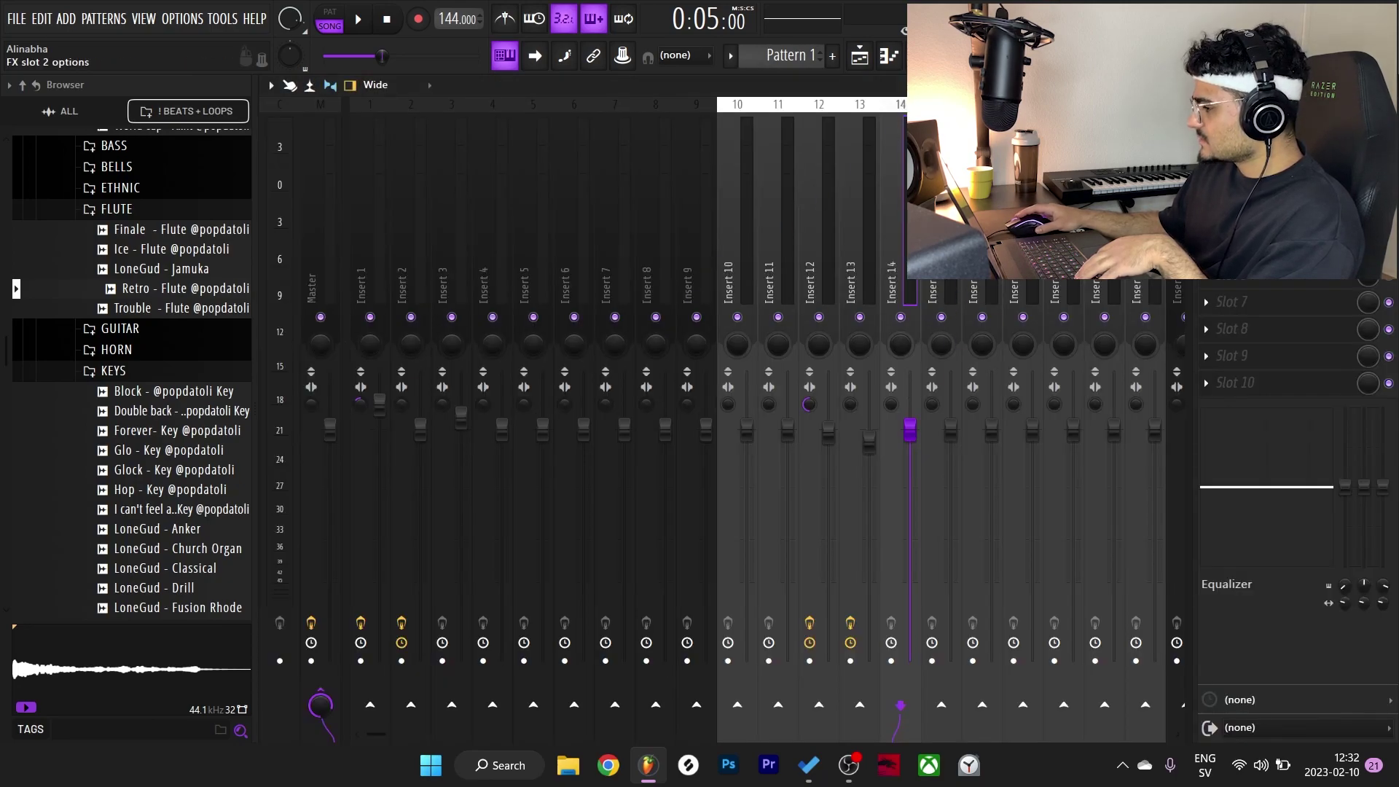
pyautogui.click(1239, 166)
pyautogui.click(802, 521)
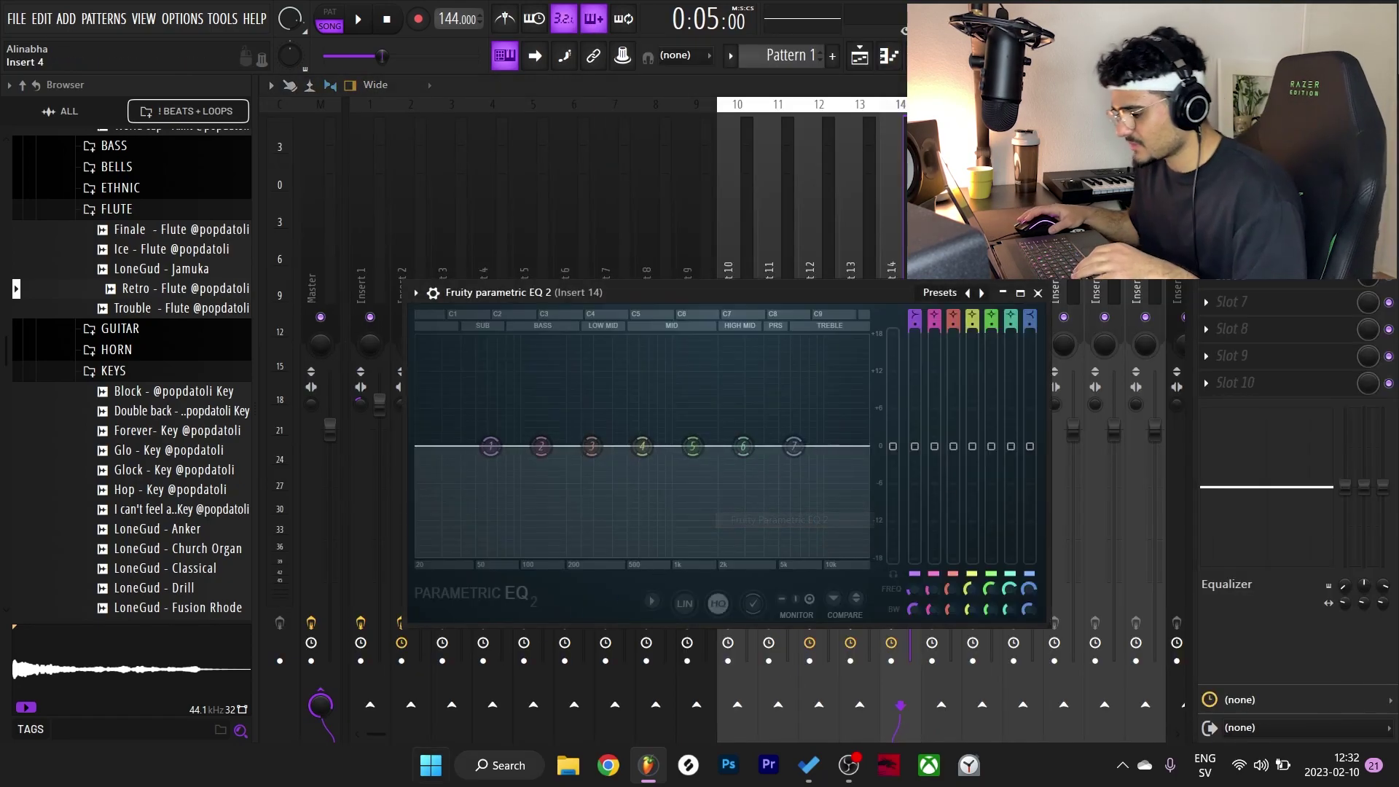
pyautogui.press('space')
pyautogui.moveTo(491, 446); pyautogui.dragTo(525, 475)
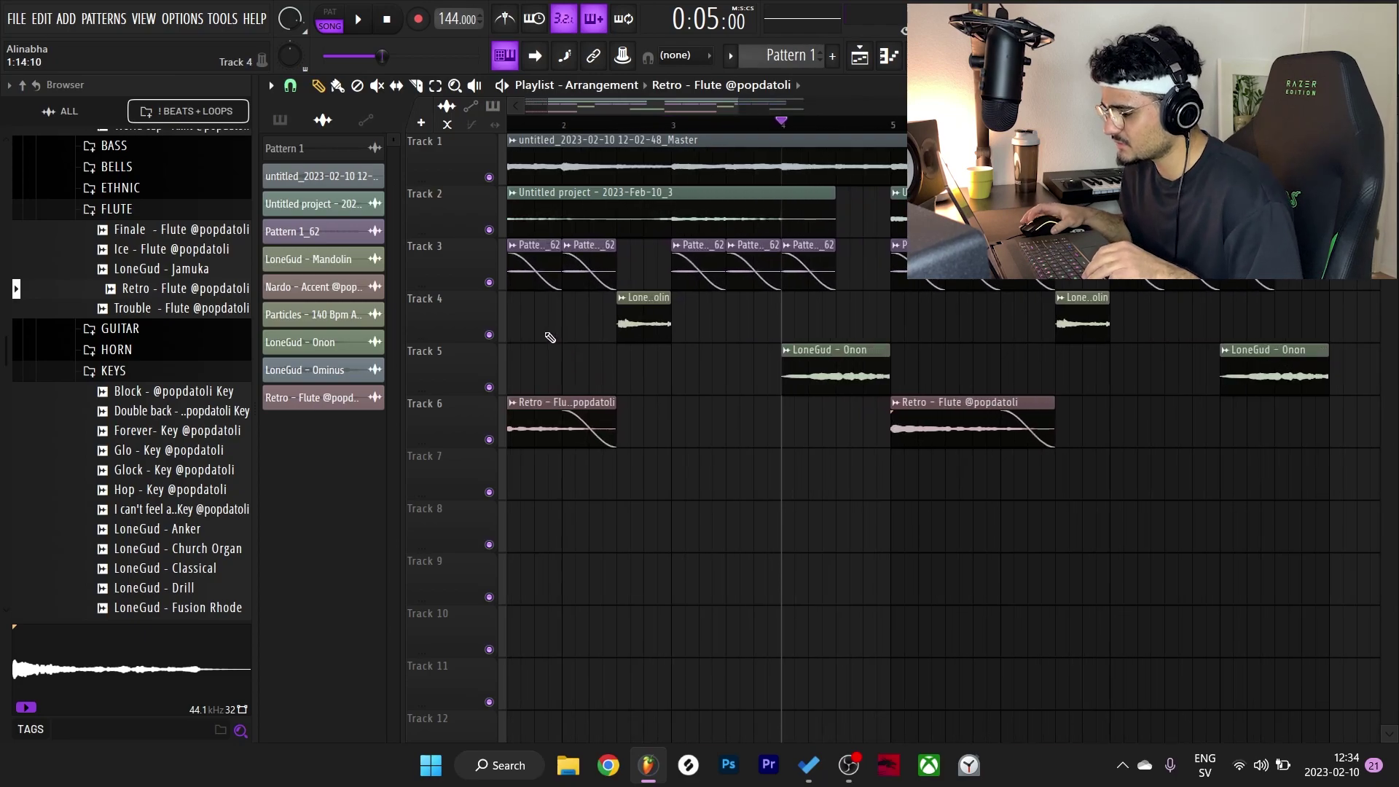
pyautogui.keyDown('ctrl'); pyautogui.scroll(2, 550, 337); pyautogui.keyUp('ctrl')
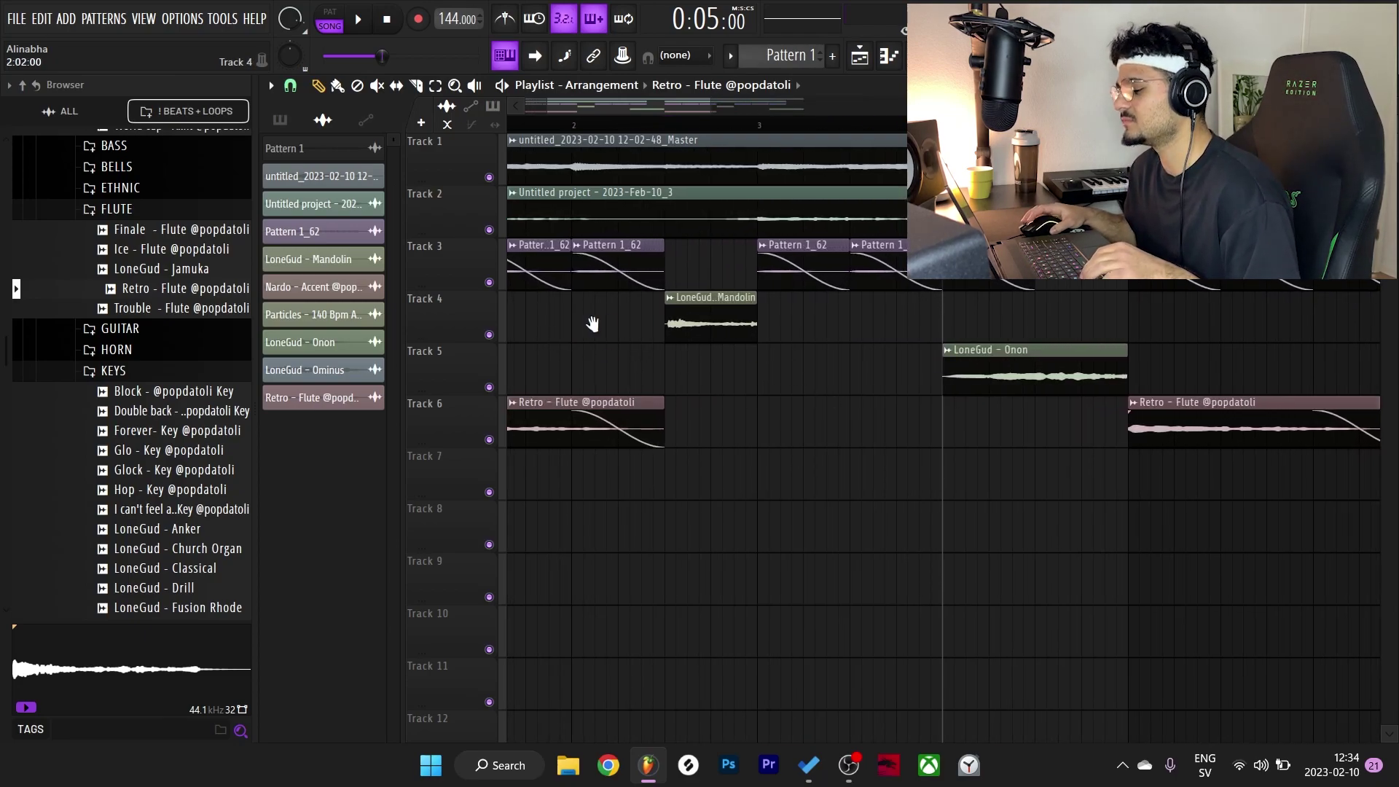
pyautogui.keyDown('ctrl'); pyautogui.scroll(-1, 582, 331); pyautogui.keyUp('ctrl')
pyautogui.keyDown('alt'); pyautogui.scroll(3, 538, 303); pyautogui.keyUp('alt')
pyautogui.keyDown('ctrl'); pyautogui.scroll(-2, 535, 296); pyautogui.keyUp('ctrl')
pyautogui.keyDown('ctrl'); pyautogui.moveTo(604, 379); pyautogui.dragTo(953, 488); pyautogui.keyUp('ctrl')
pyautogui.keyDown('ctrl'); pyautogui.moveTo(1070, 565); pyautogui.dragTo(940, 568); pyautogui.keyUp('ctrl')
pyautogui.keyDown('ctrl'); pyautogui.click(1138, 482); pyautogui.keyUp('ctrl')
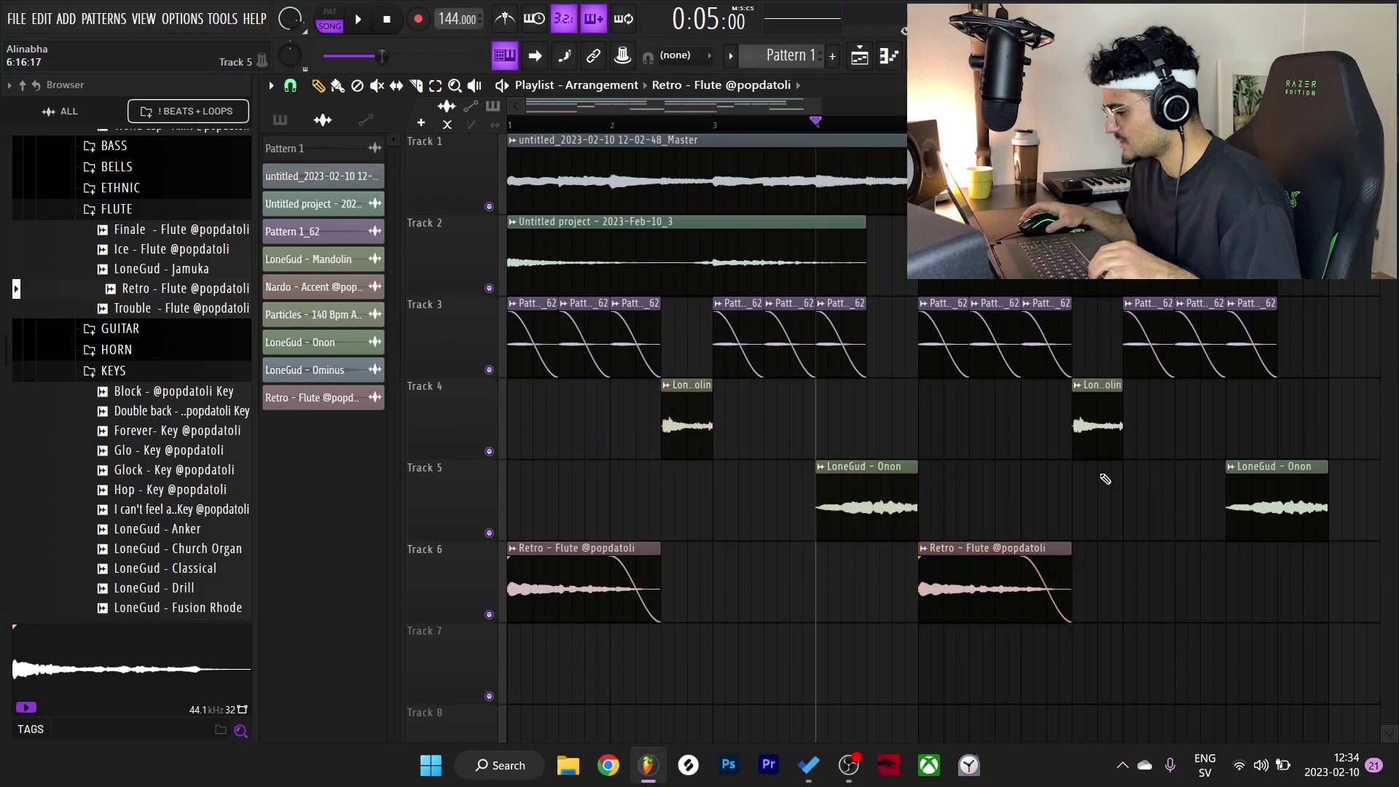
pyautogui.keyDown('alt'); pyautogui.scroll(-3, 1142, 487); pyautogui.keyUp('alt')
# Step: Browse the ABYSS One Shot Kit folders and look through the BELLS samples
pyautogui.scroll(15, 156, 406)
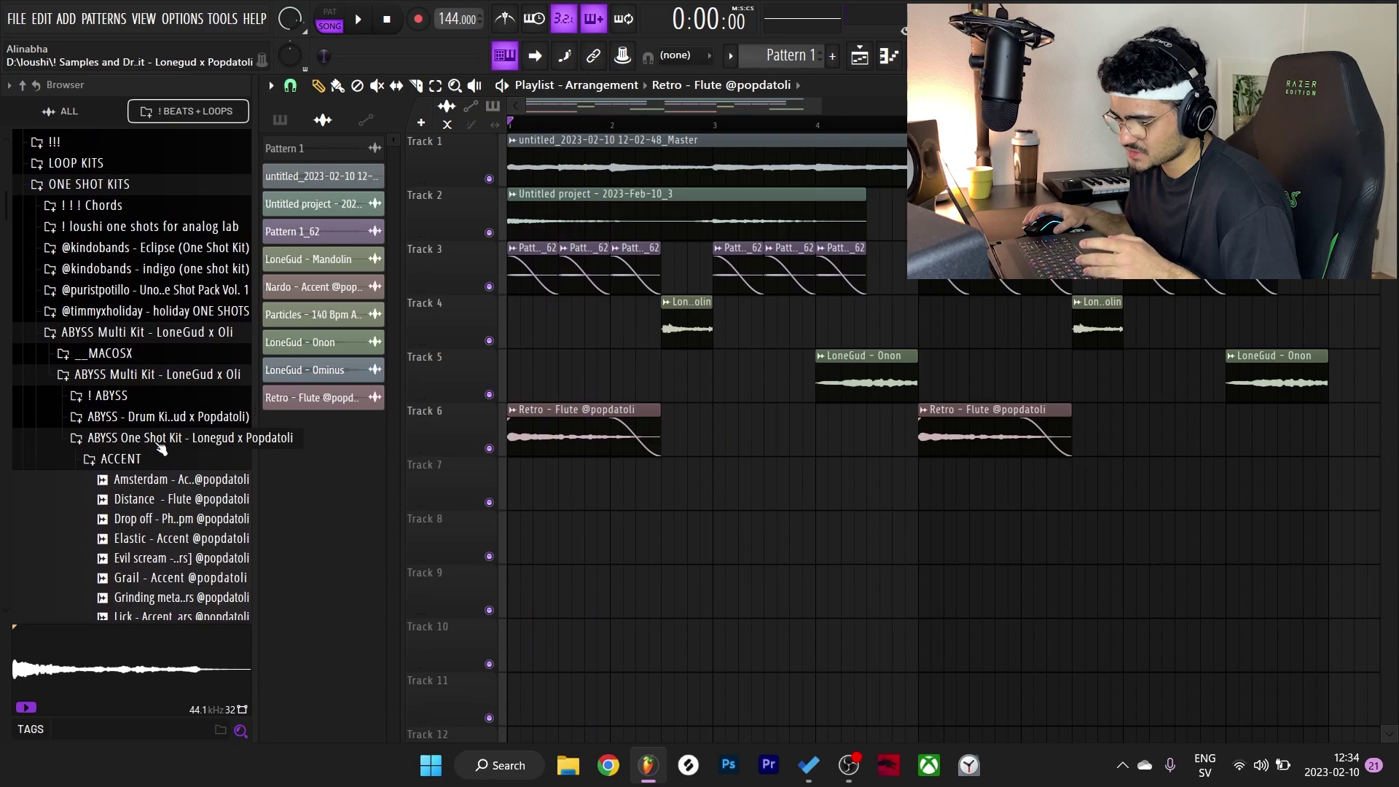
pyautogui.keyDown('ctrl'); pyautogui.scroll(-3, 729, 467); pyautogui.keyUp('ctrl')
pyautogui.keyDown('alt'); pyautogui.scroll(-3, 729, 467); pyautogui.keyUp('alt')
pyautogui.scroll(-4, 115, 437)
pyautogui.click(111, 321)
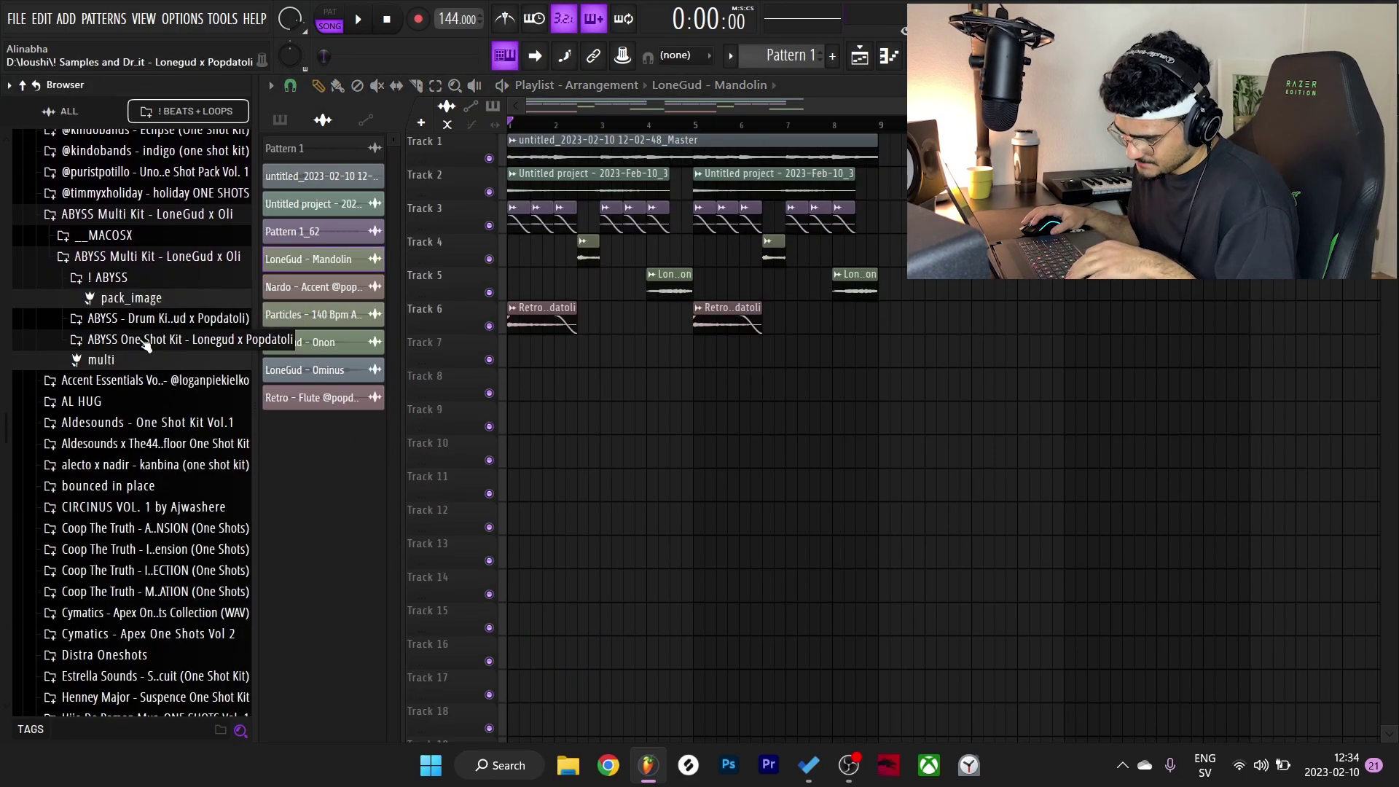
pyautogui.click(143, 351)
pyautogui.scroll(-3, 91, 296)
pyautogui.scroll(5, 87, 291)
pyautogui.click(109, 279)
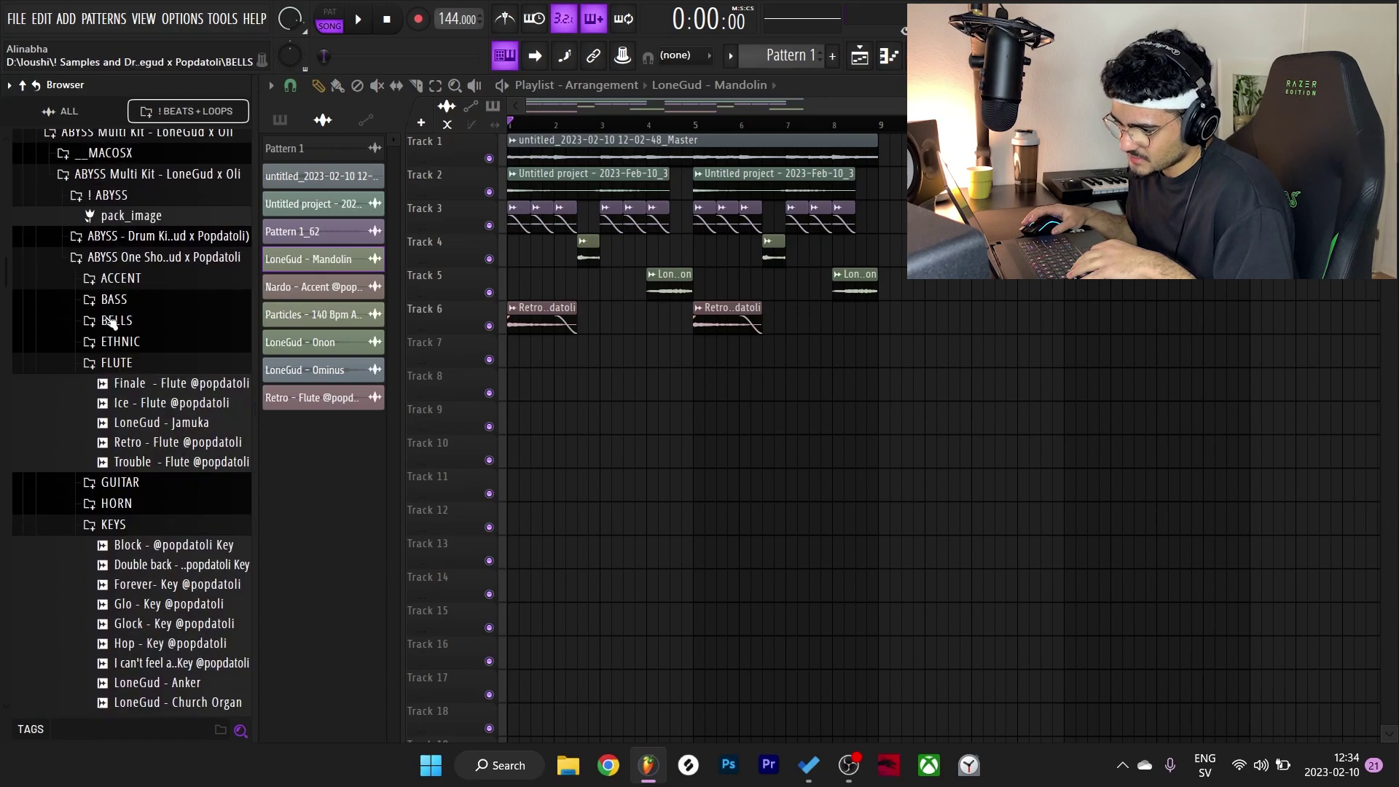
pyautogui.click(117, 320)
pyautogui.scroll(-3, 146, 320)
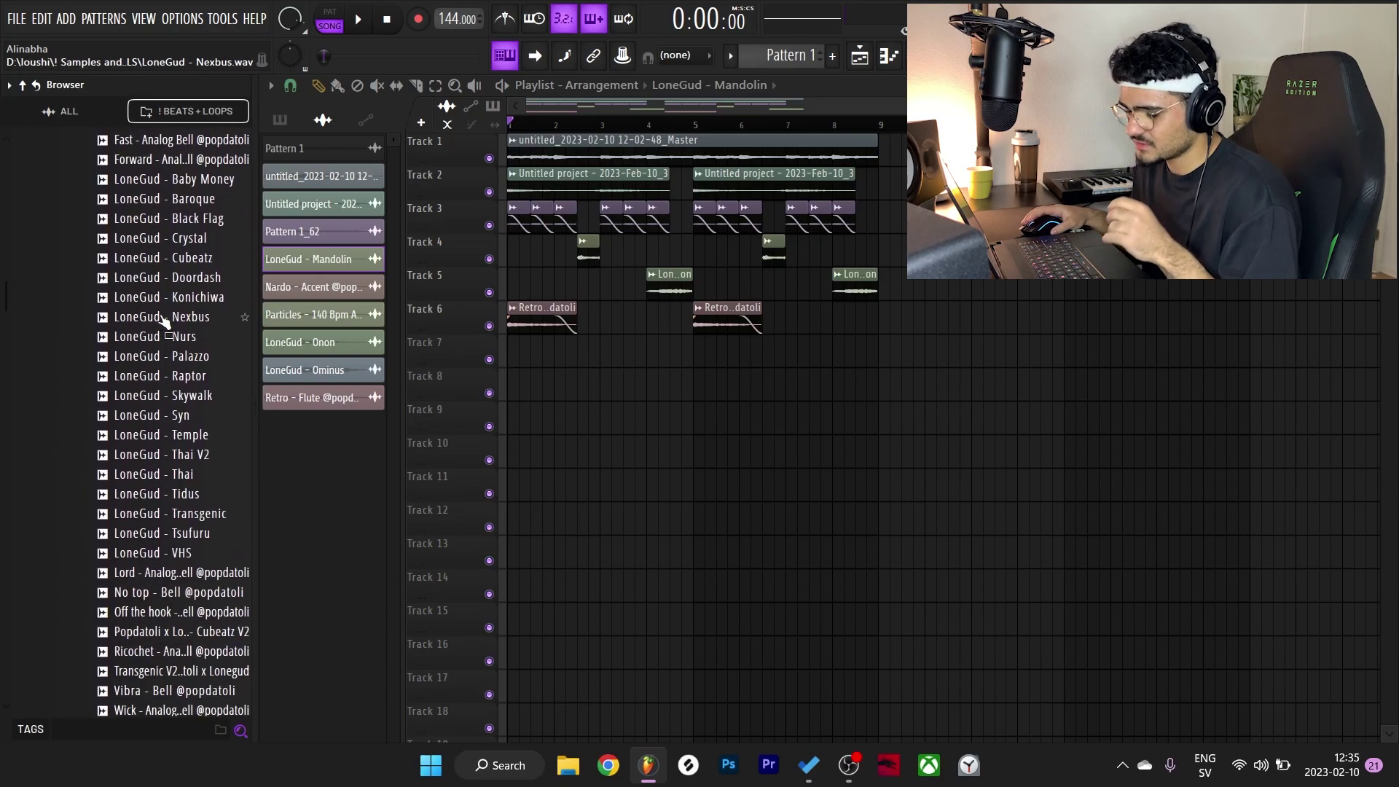
# Step: Preview samples in the ETHNIC folder, including Hard hitter, LoneGud - Kanun, LoneGud - Kithara, Pluck, Soft hitter, String and Turkish
pyautogui.scroll(5, 160, 317)
pyautogui.click(144, 256)
pyautogui.click(140, 276)
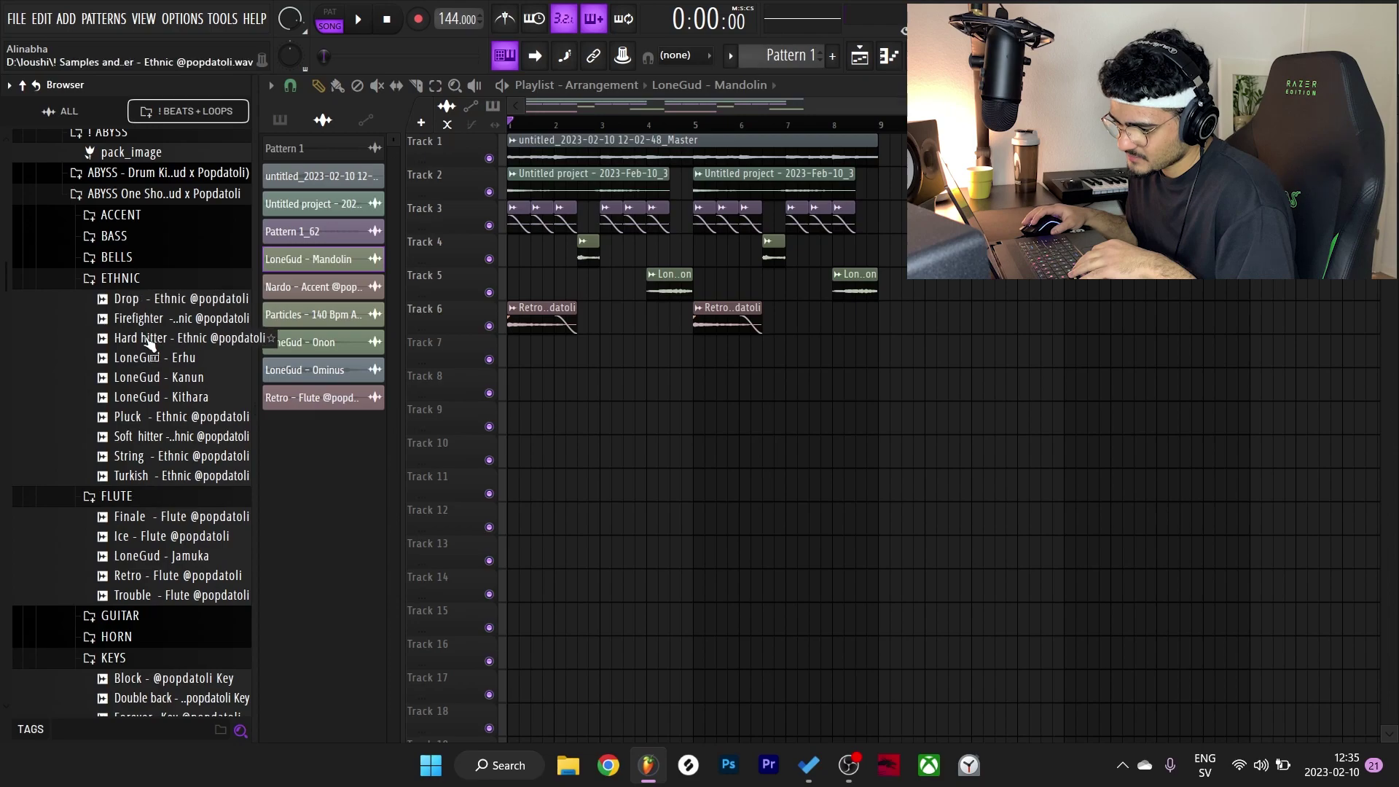
pyautogui.click(156, 338)
pyautogui.click(162, 378)
pyautogui.click(164, 399)
pyautogui.click(167, 417)
pyautogui.click(172, 436)
pyautogui.click(177, 457)
pyautogui.click(179, 475)
pyautogui.click(164, 414)
# Step: Preview the LoneGud - Temple and LoneGud - Tidus bell samples
pyautogui.click(117, 258)
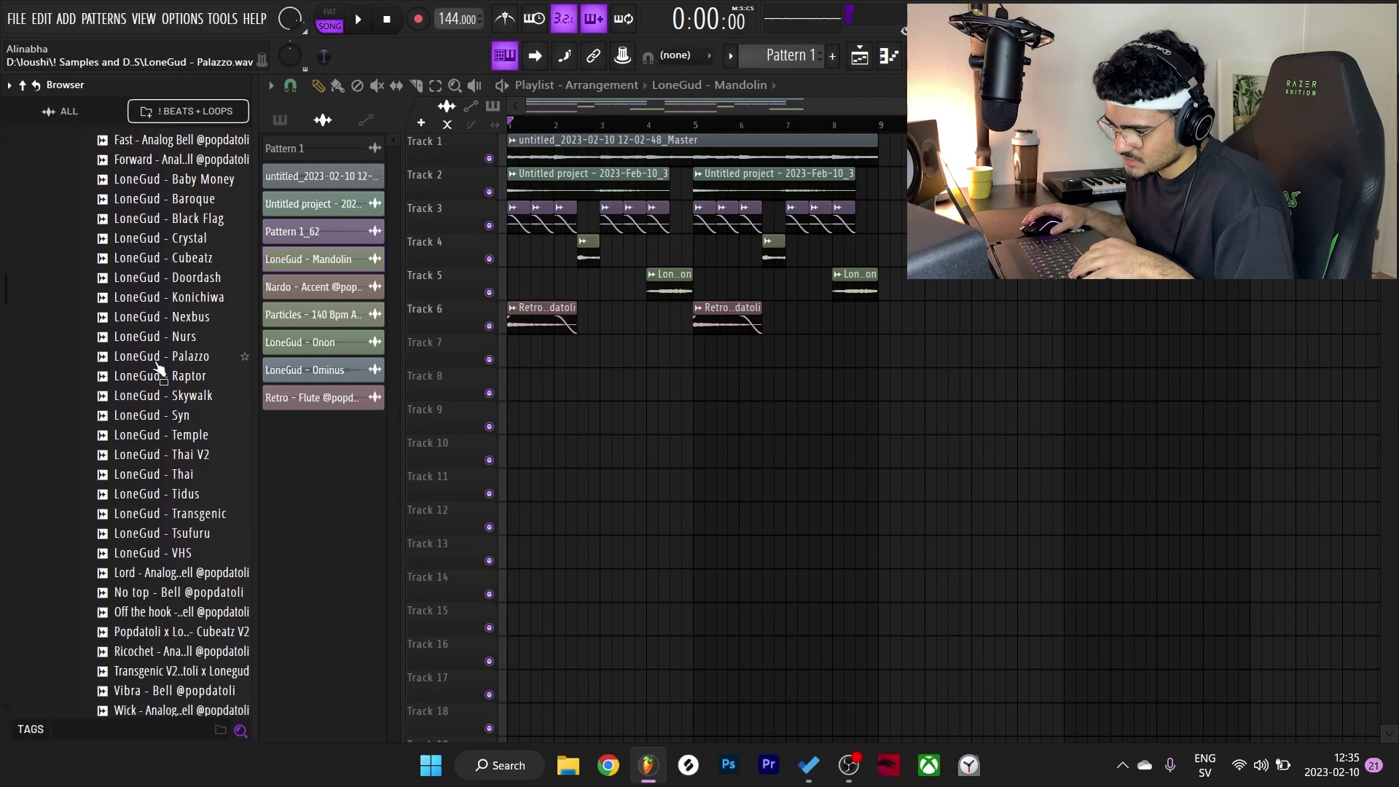
pyautogui.click(175, 440)
pyautogui.click(188, 495)
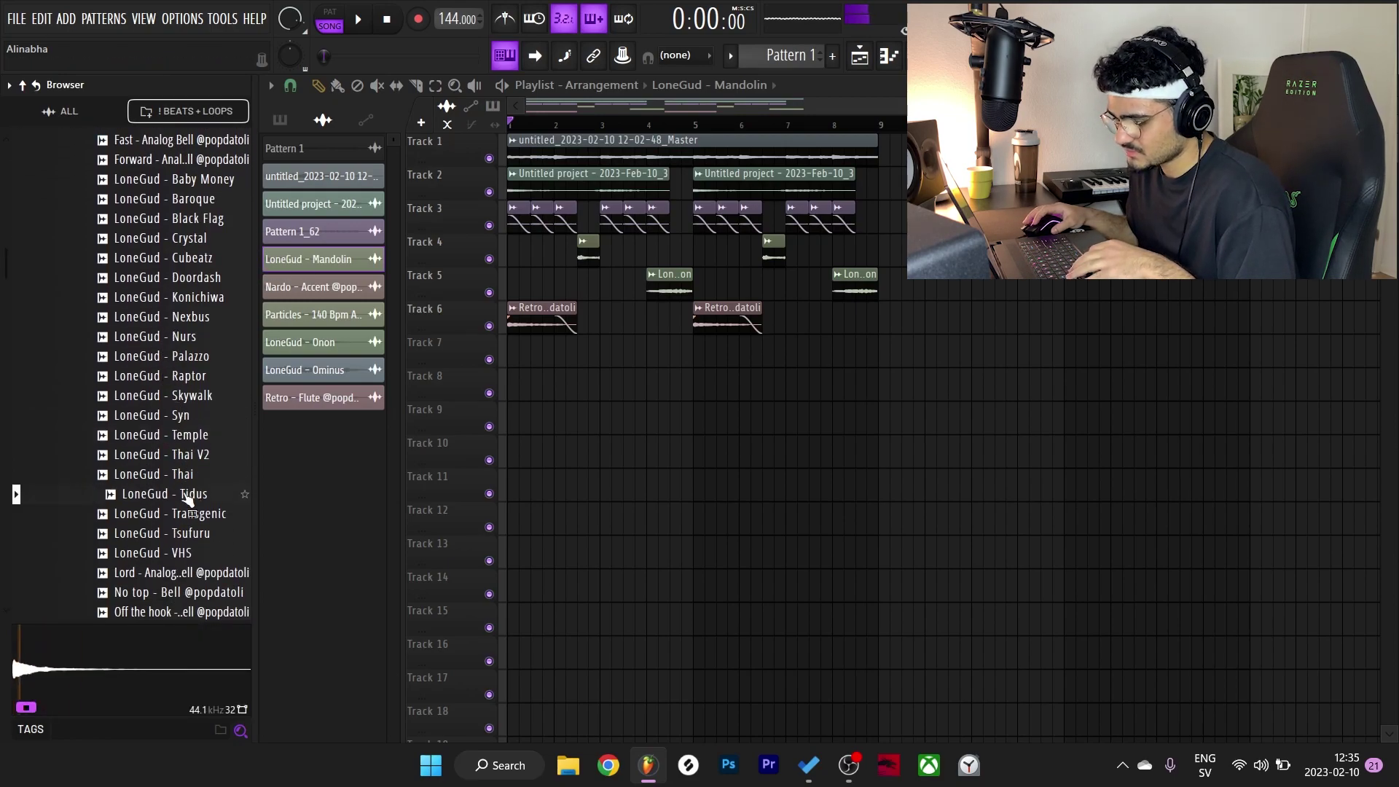
# Step: Place the LoneGud - Temple sample at bar 1 of Track 9 and reverse it
pyautogui.moveTo(169, 445); pyautogui.dragTo(608, 437)
pyautogui.click(585, 408)
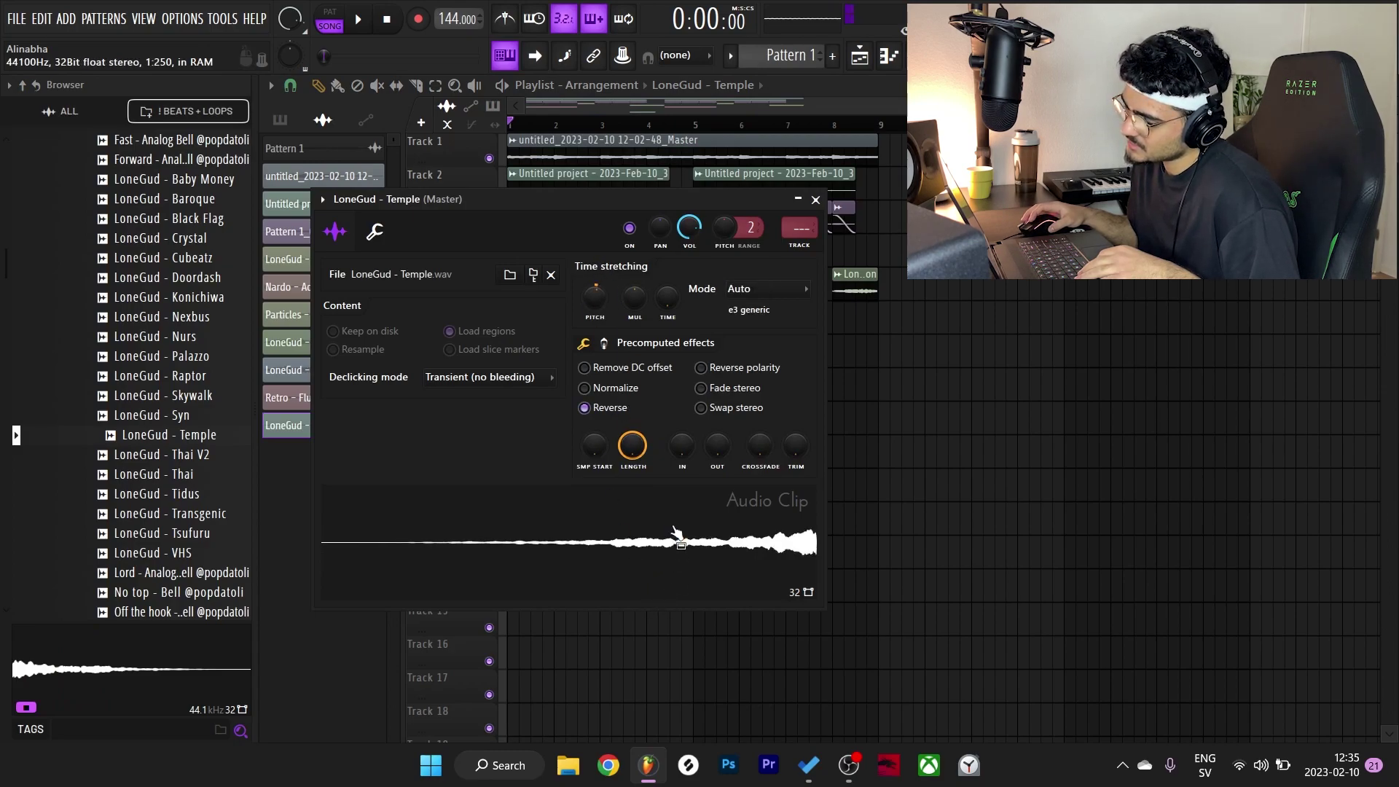
pyautogui.press('Escape')
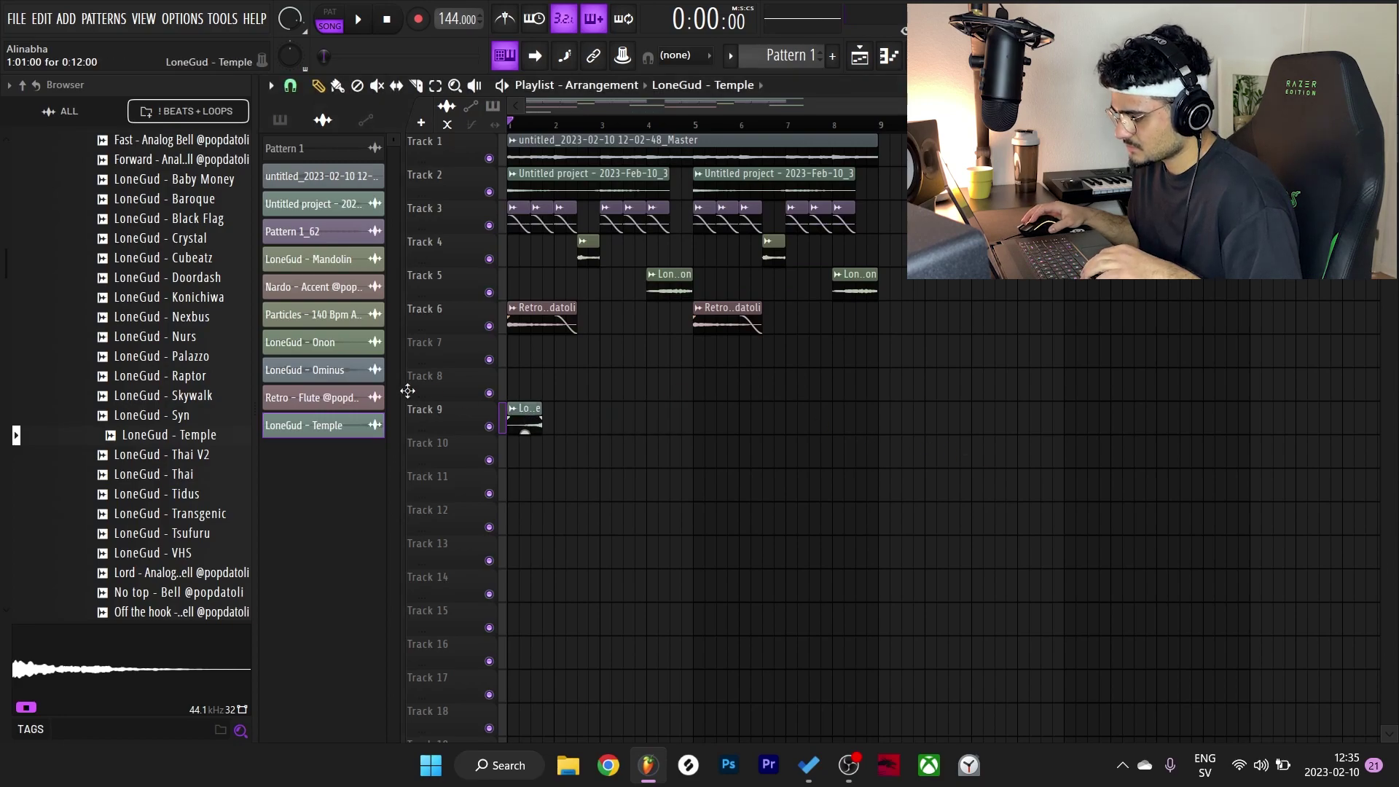
# Step: Shorten the reversed LoneGud - Temple clip to half a bar and lower its channel volume to 43% during playback
pyautogui.scroll(4, 510, 409)
pyautogui.doubleClick(554, 410)
pyautogui.moveTo(627, 266); pyautogui.dragTo(685, 639)
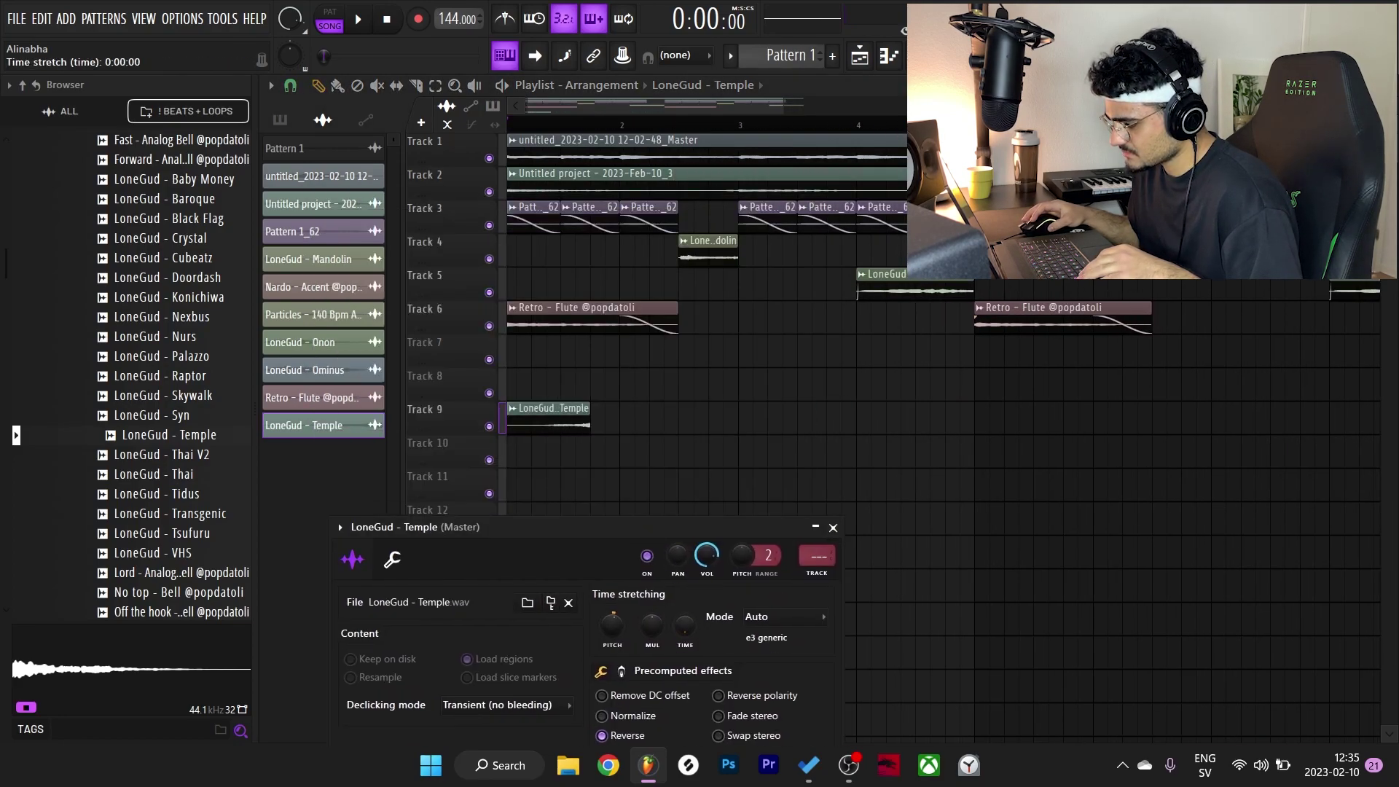
pyautogui.press('space')
pyautogui.scroll(-5, 716, 555)
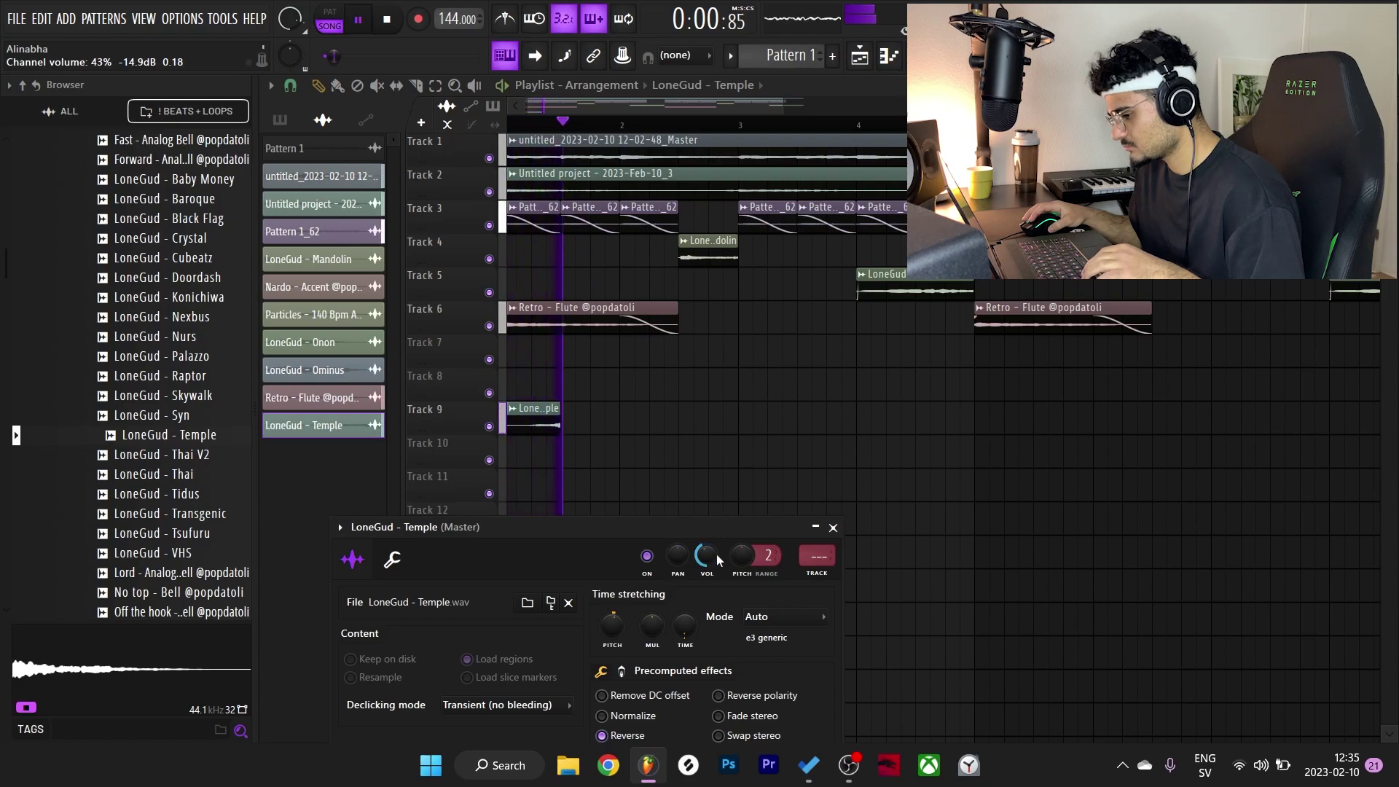
# Step: Place a second LoneGud - Temple clip at bar 2 of Track 9, make it unique and open its channel settings
pyautogui.press('space')
pyautogui.press('Escape')
pyautogui.click(652, 423)
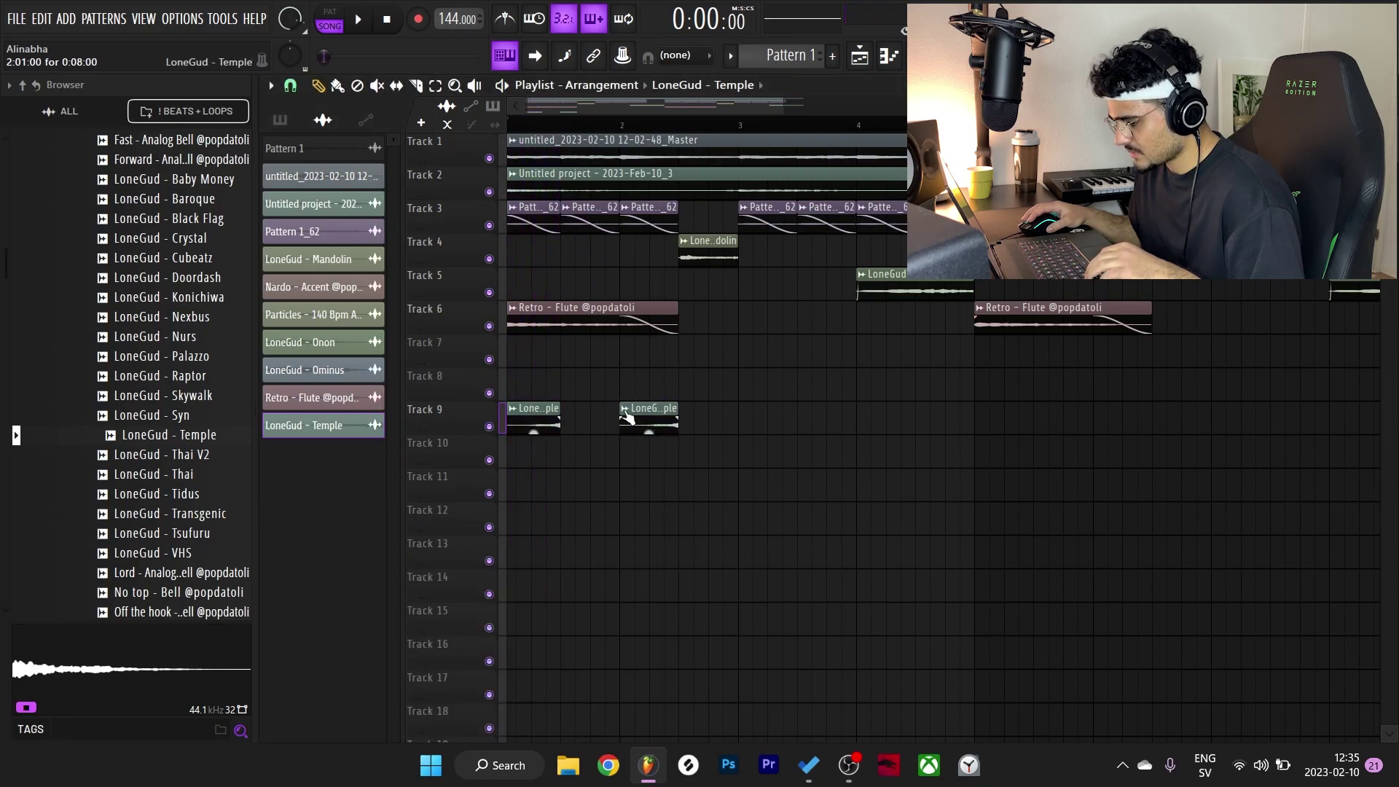
pyautogui.rightClick(627, 417)
pyautogui.click(685, 534)
pyautogui.doubleClick(659, 427)
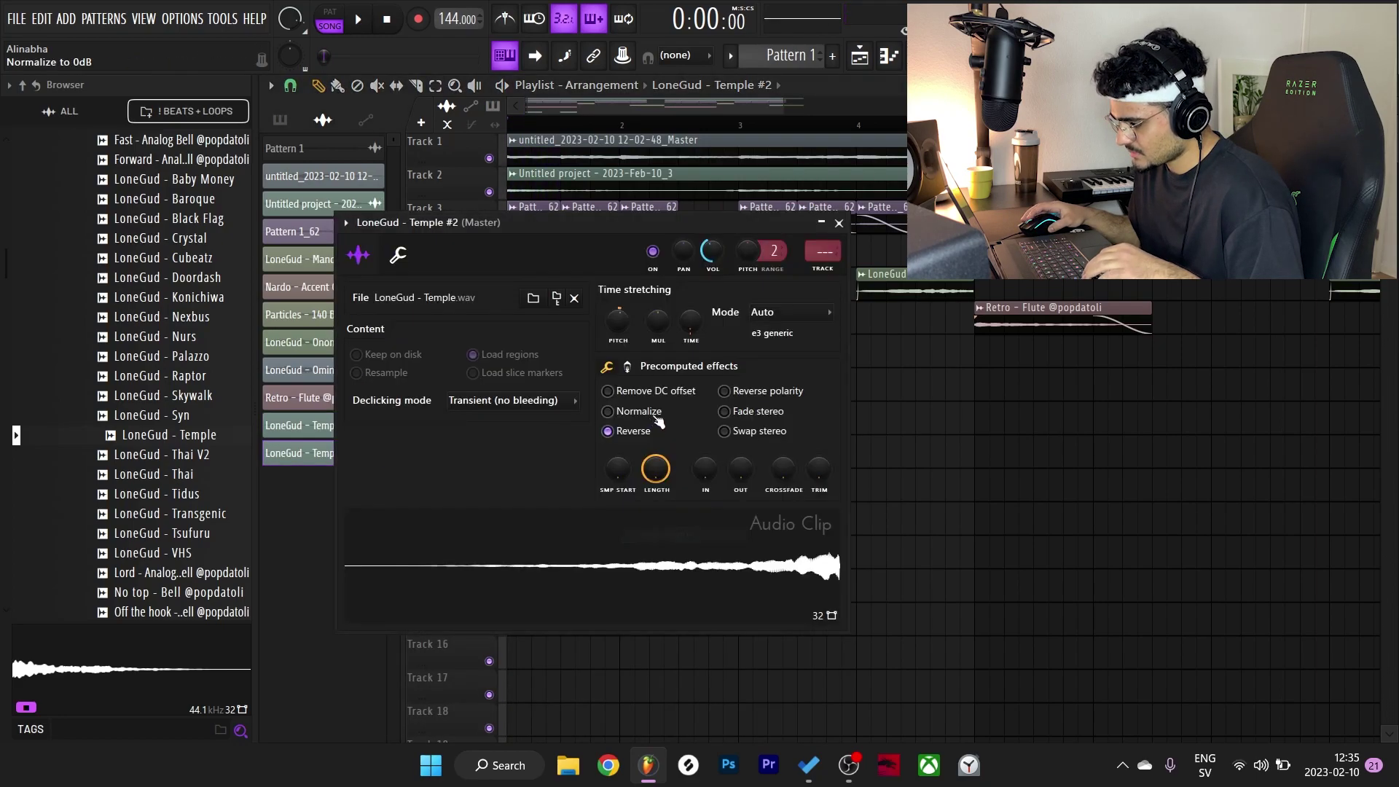
# Step: Shift the second Temple clip's pitch to +500 cents and lower its channel volume to 32% while playing the loop
pyautogui.moveTo(627, 325); pyautogui.dragTo(627, 302)
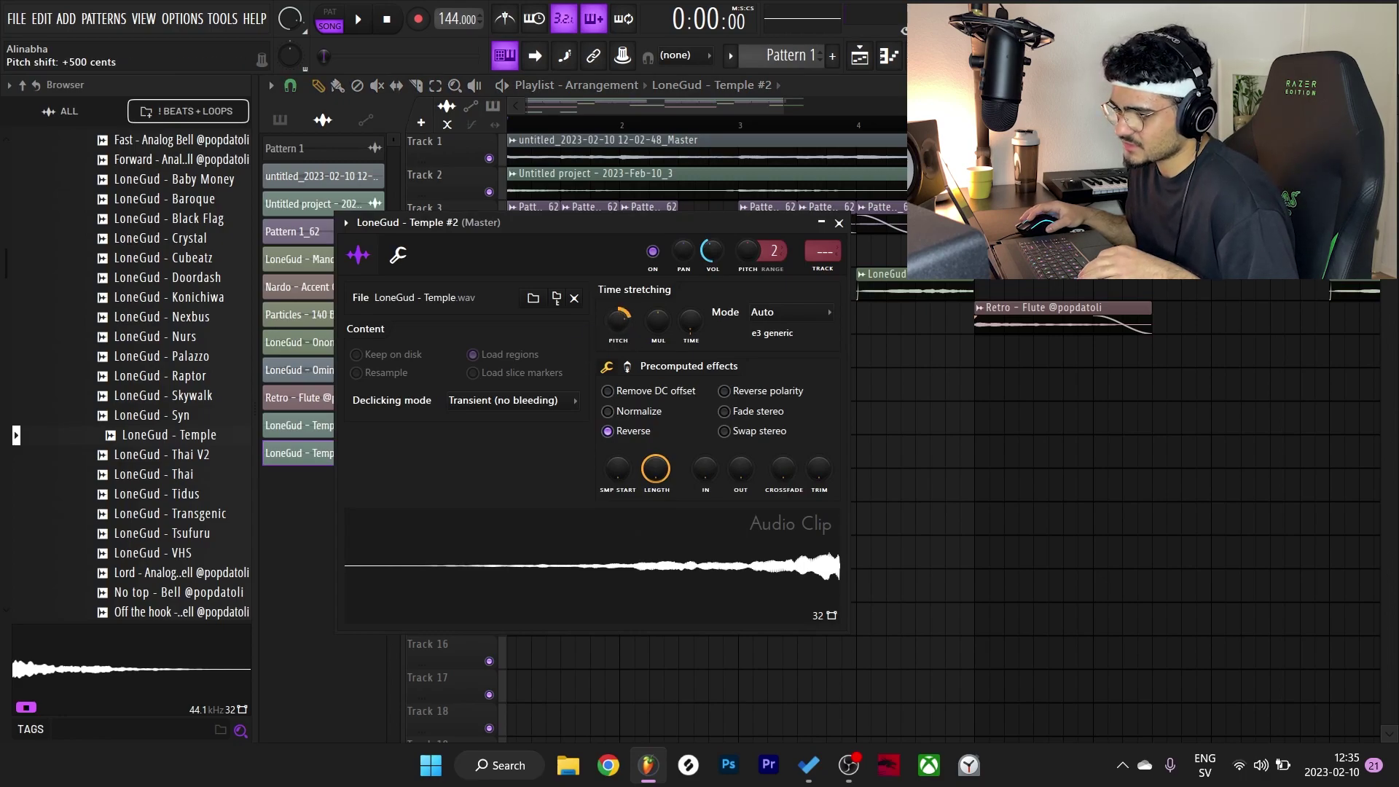
pyautogui.press('space')
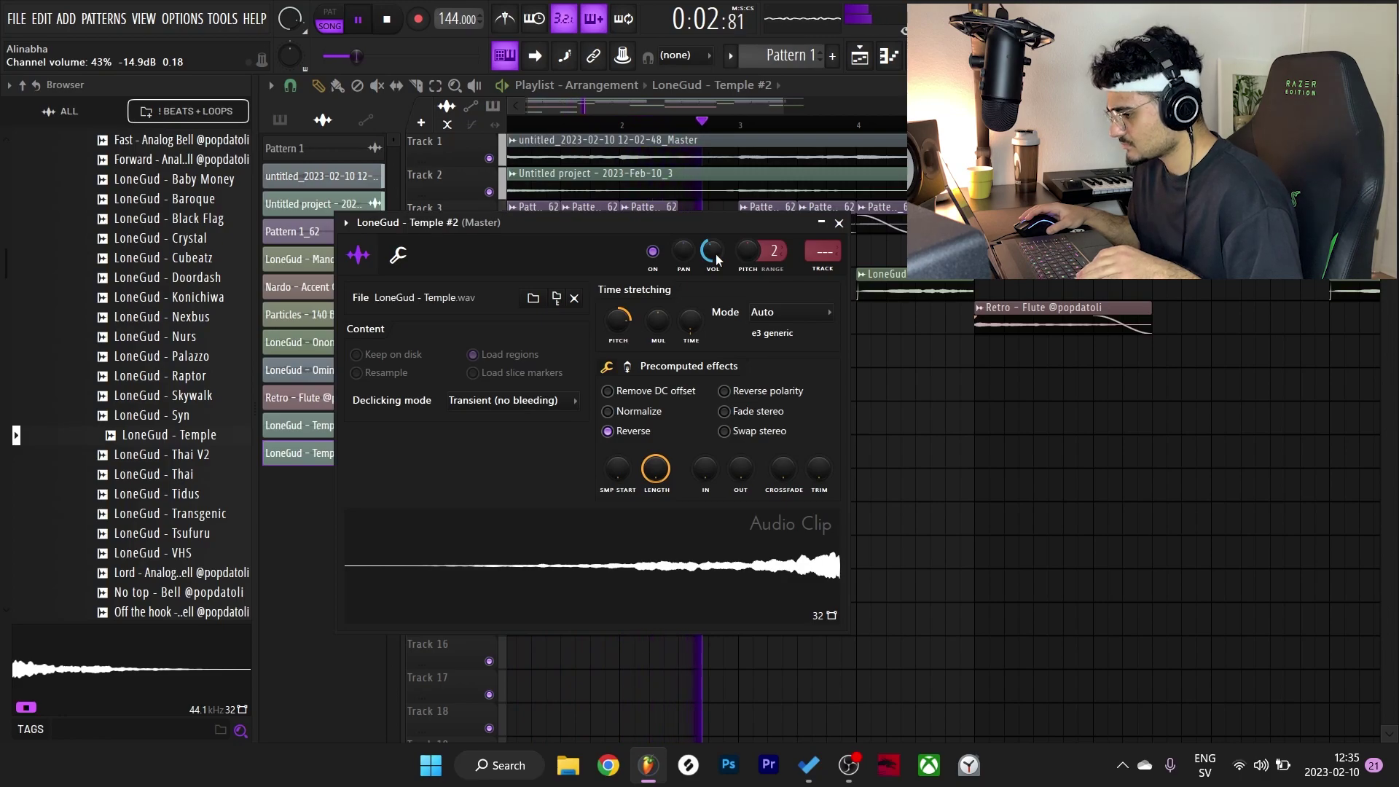
pyautogui.press('space')
pyautogui.moveTo(718, 259); pyautogui.dragTo(717, 270)
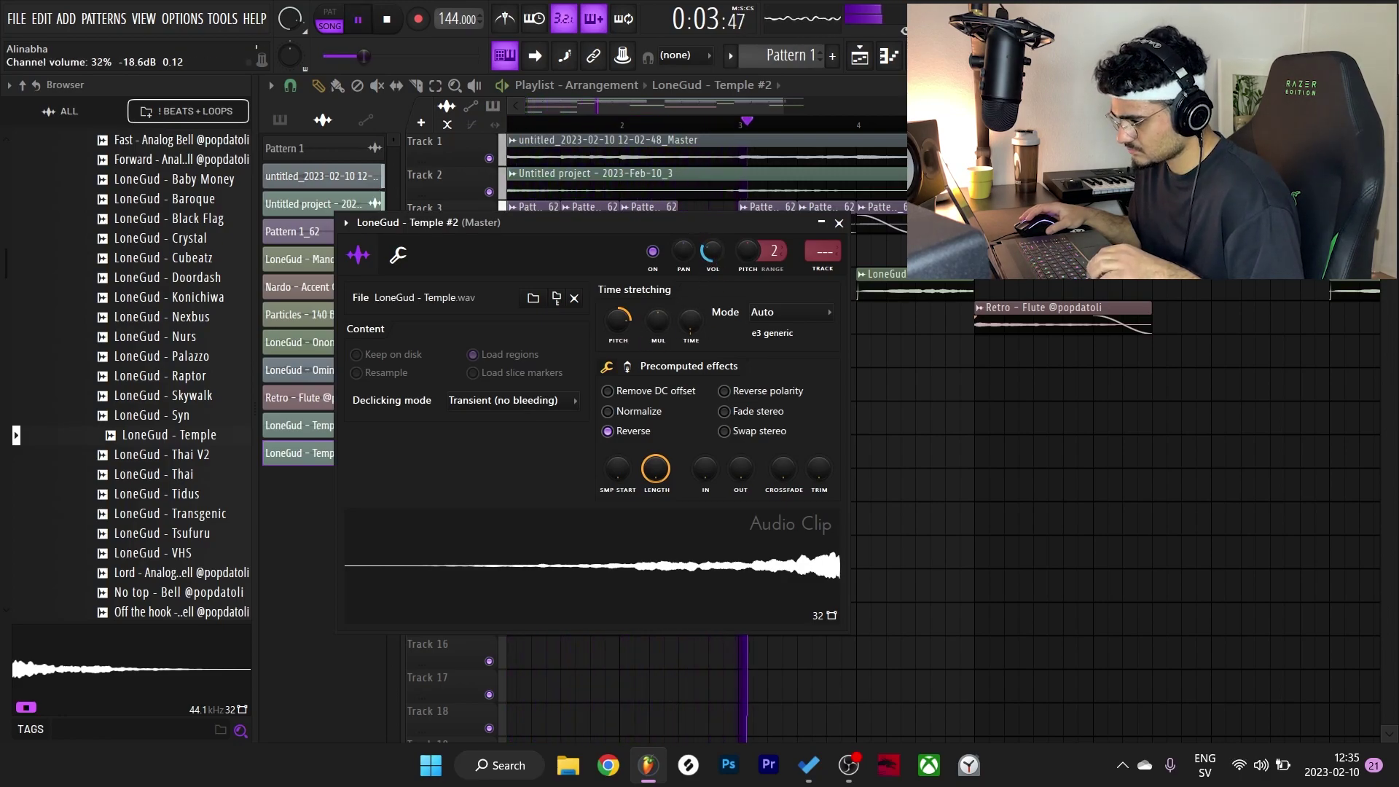
pyautogui.click(839, 223)
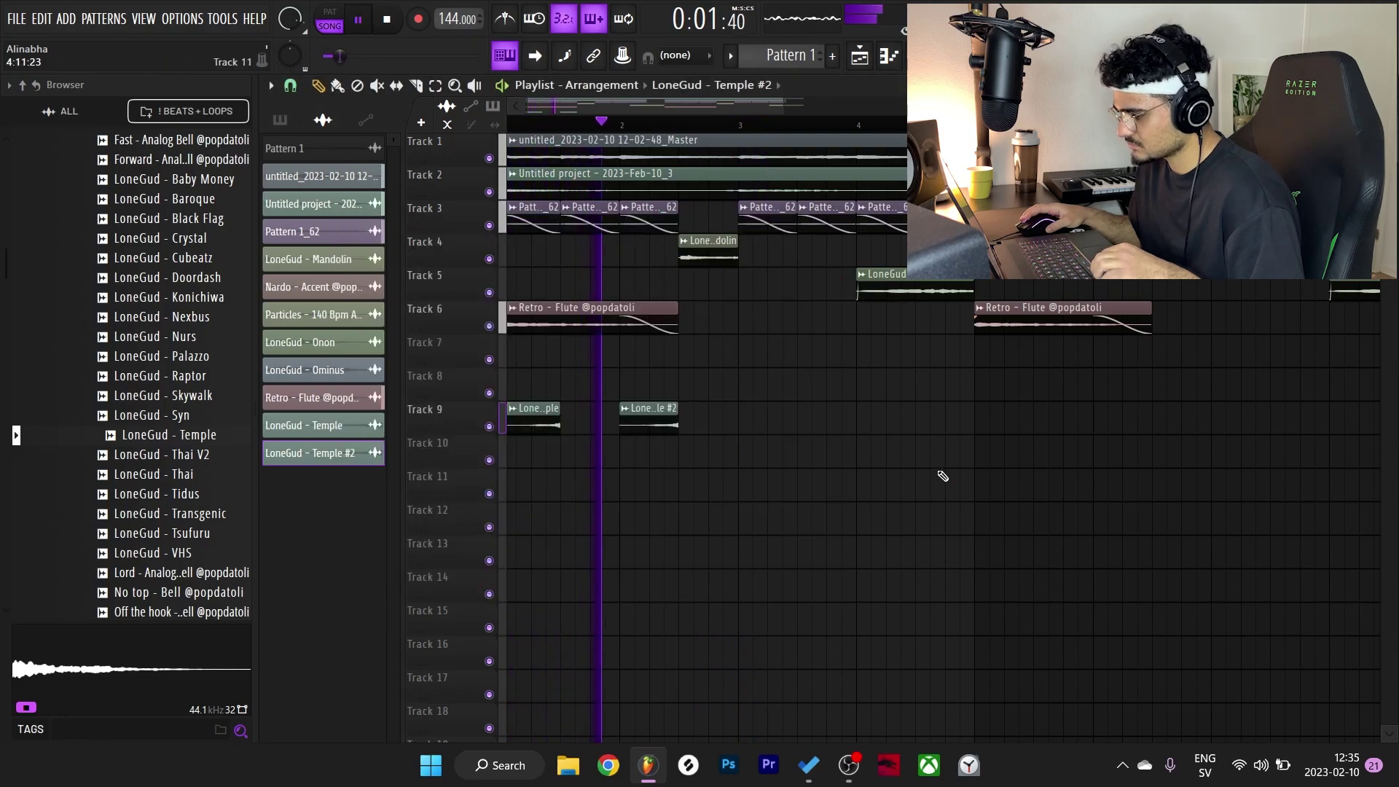
pyautogui.press('space')
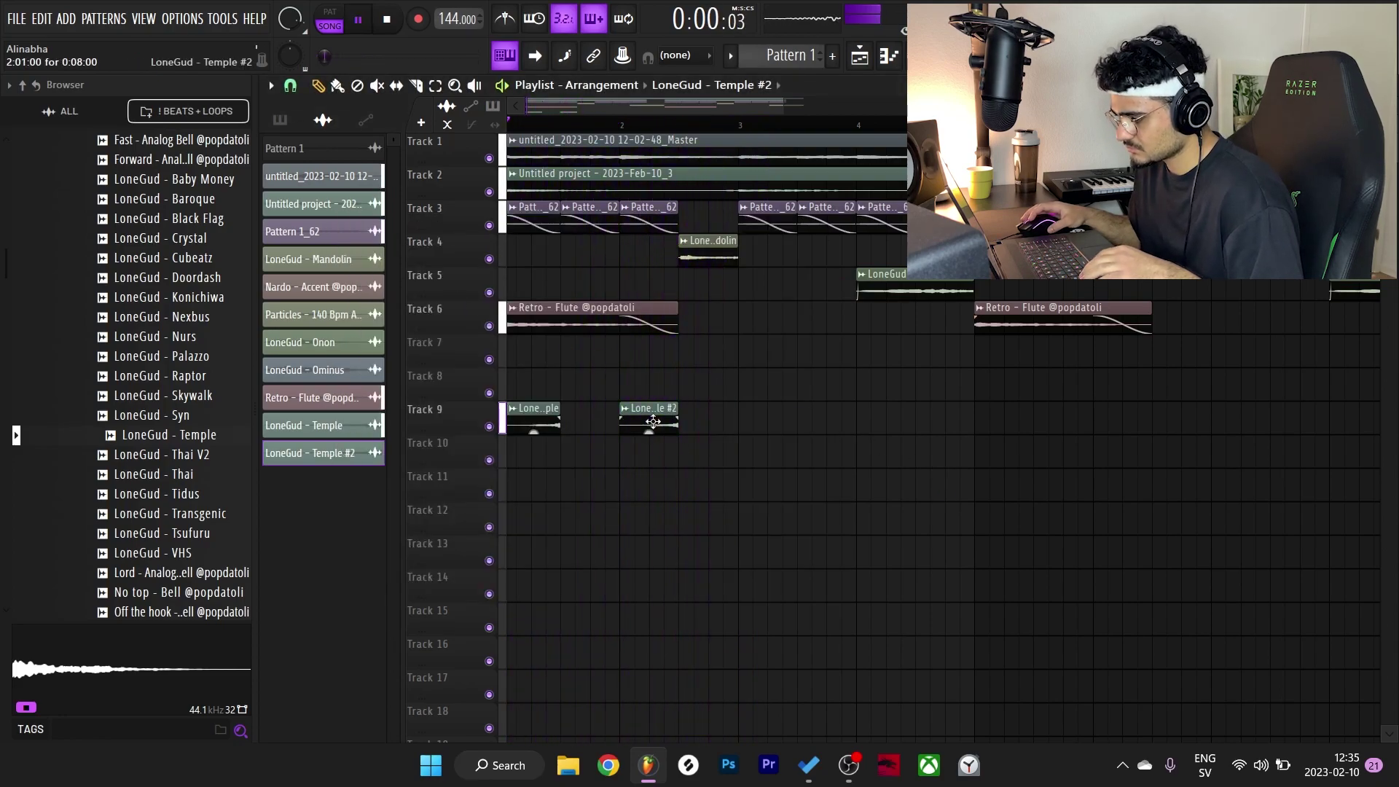
# Step: Audition the second Temple clip at +700 cents and set its pitch shift to +600 cents
pyautogui.doubleClick(641, 417)
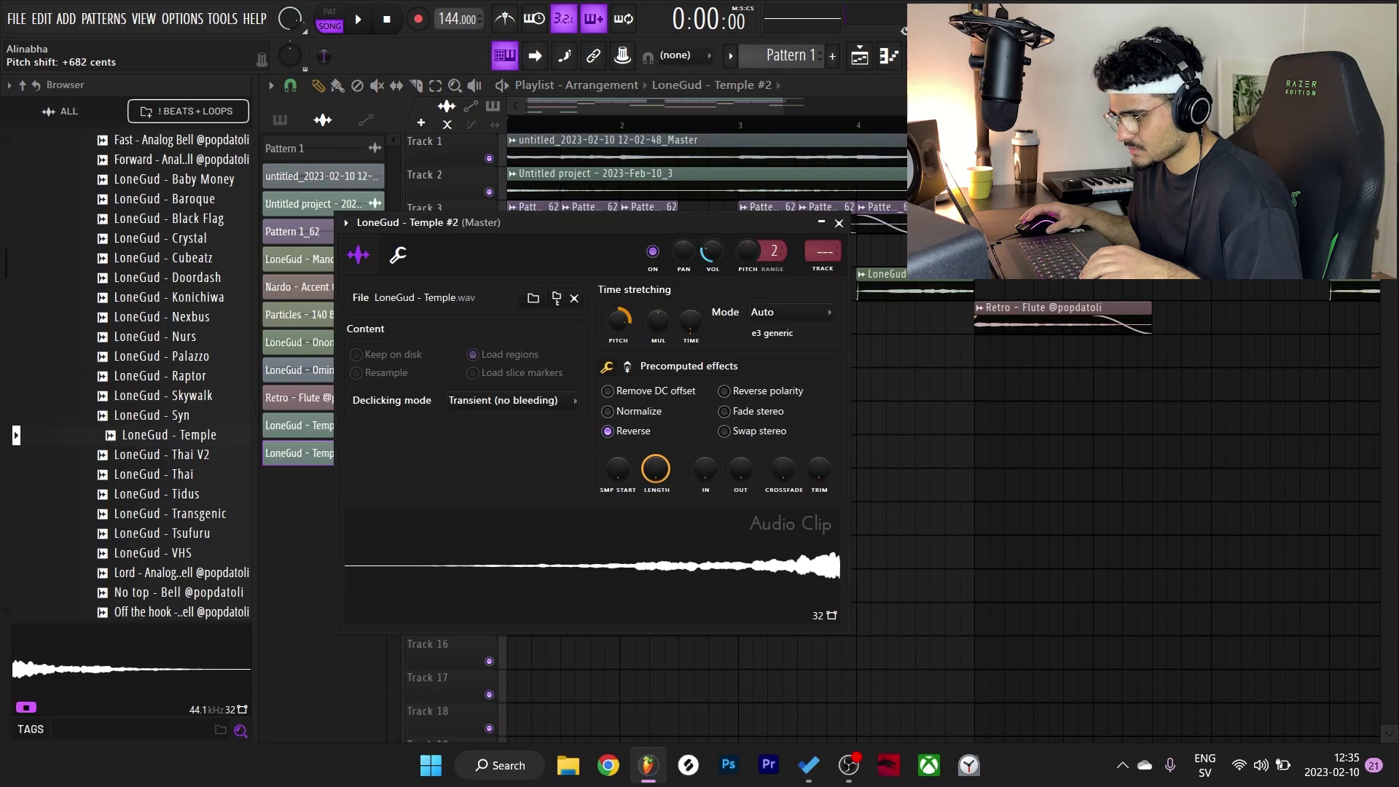
pyautogui.press('space')
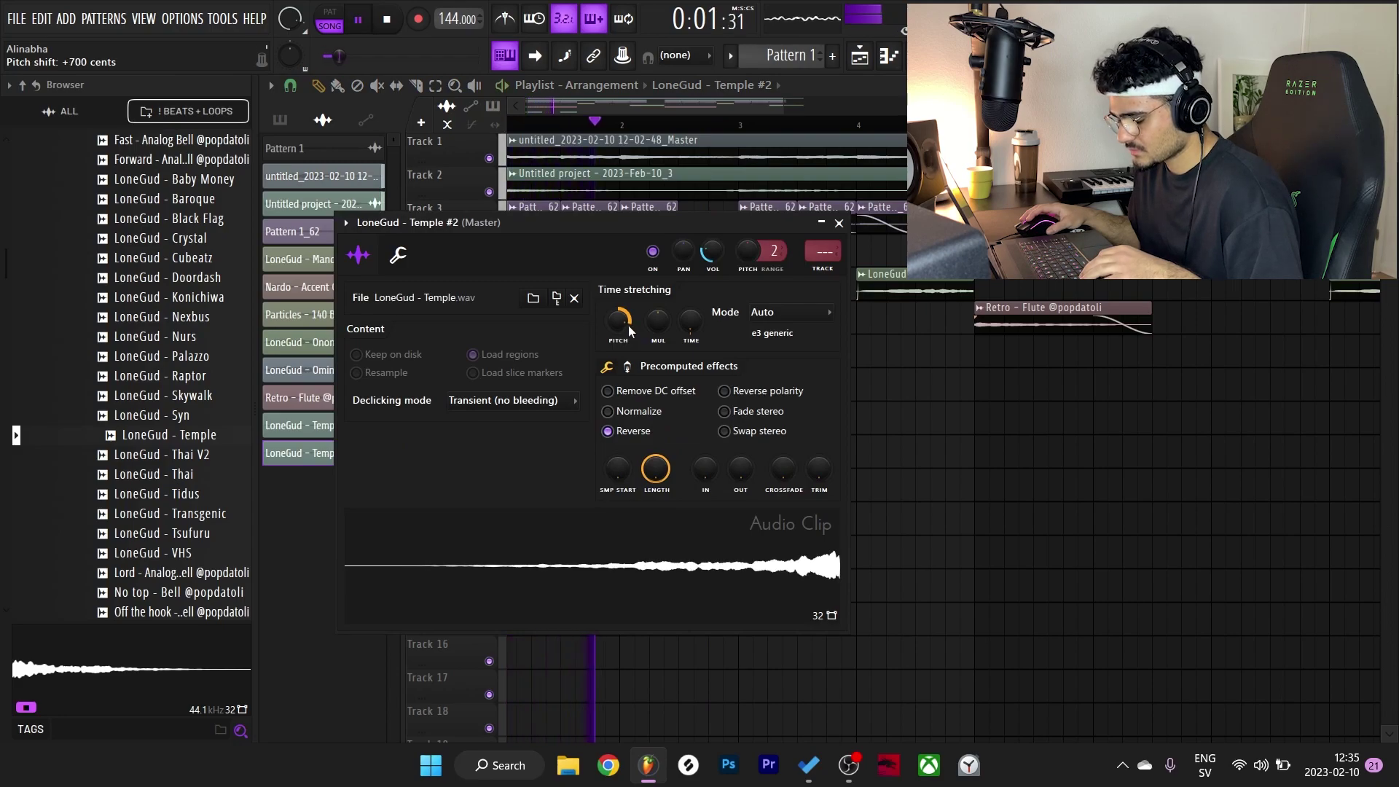
pyautogui.press('space')
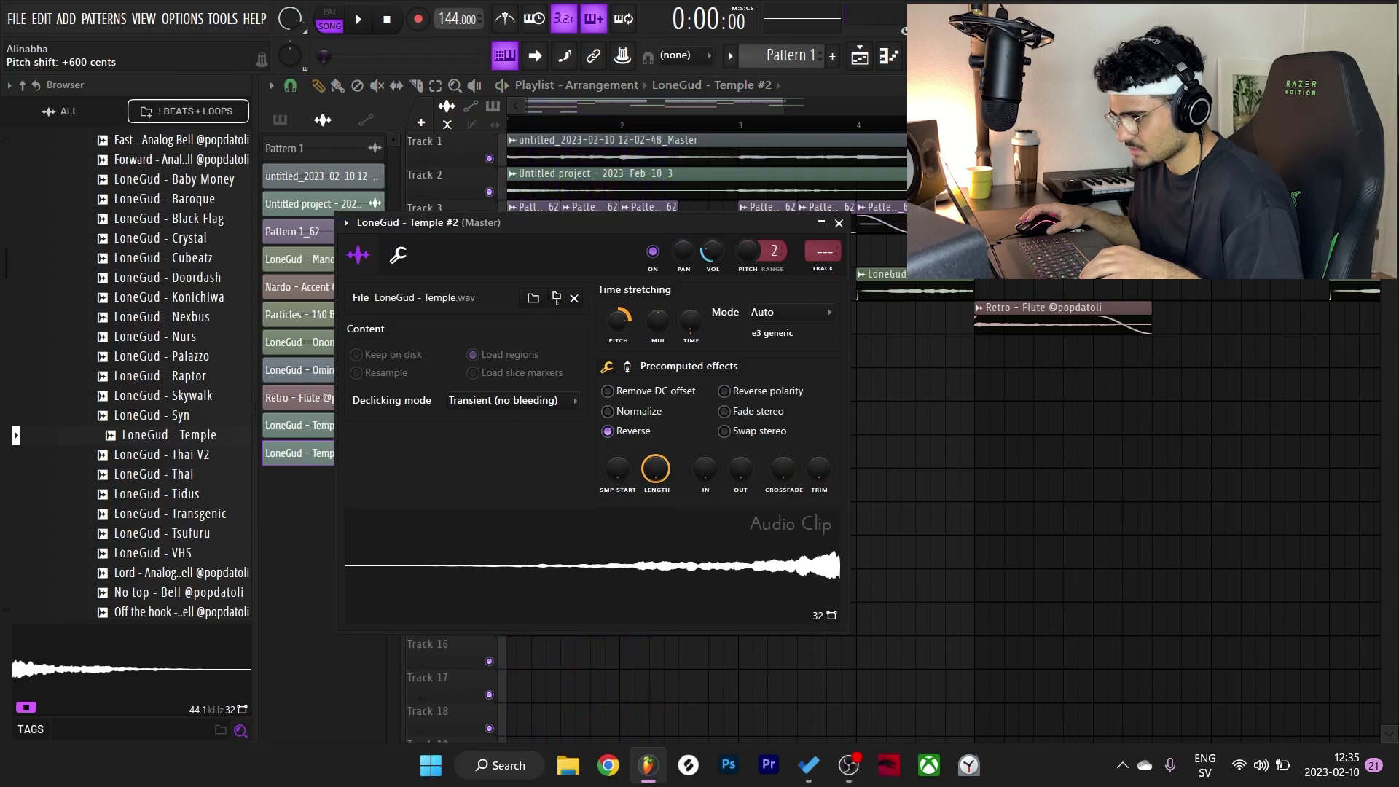
pyautogui.click(770, 439)
pyautogui.press('space')
# Step: Repeat the pair of Temple clips along Track 9 through bar 8
pyautogui.moveTo(1047, 431)
pyautogui.mouseDown()
pyautogui.moveTo(566, 425)
pyautogui.moveTo(1013, 454)
pyautogui.mouseUp()
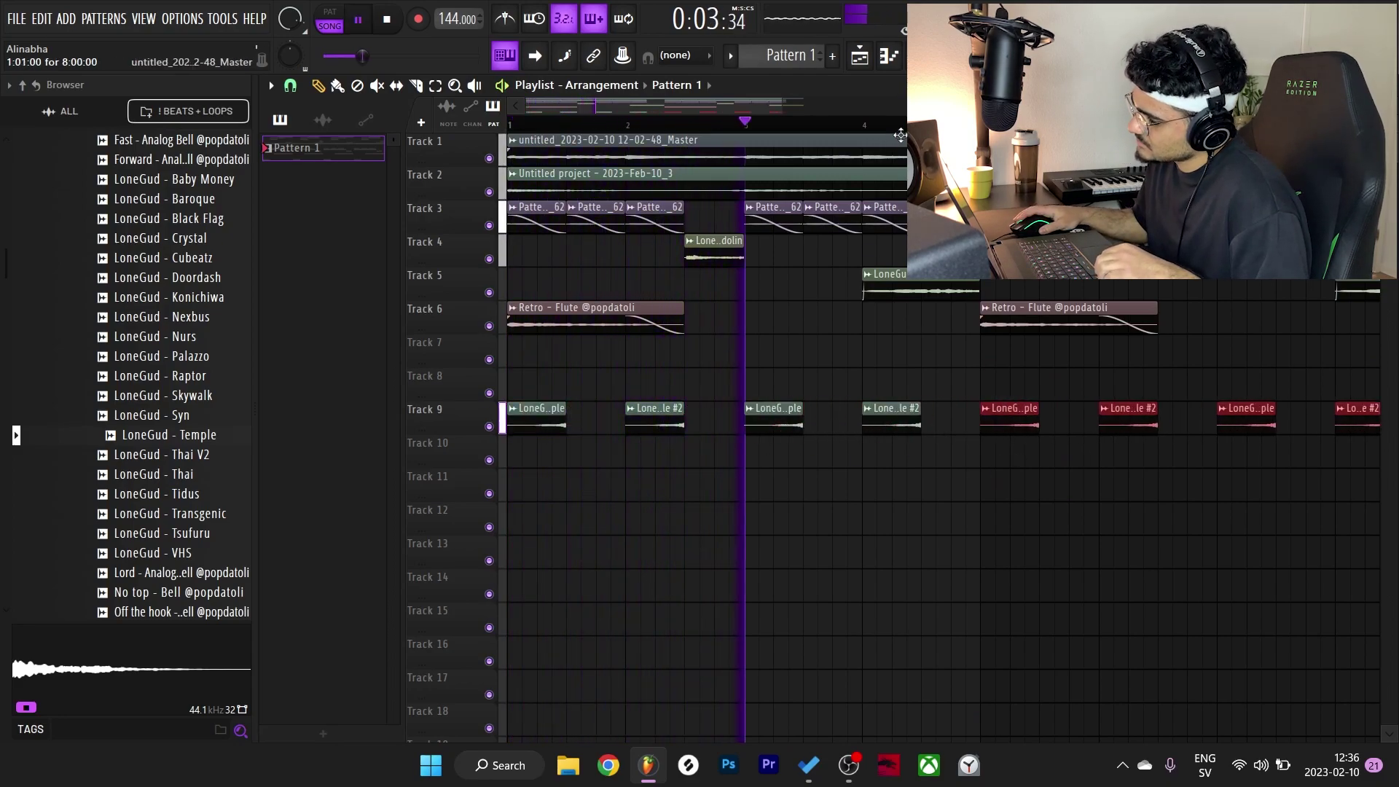
pyautogui.scroll(-3, 1219, 477)
pyautogui.scroll(-2, 1219, 477)
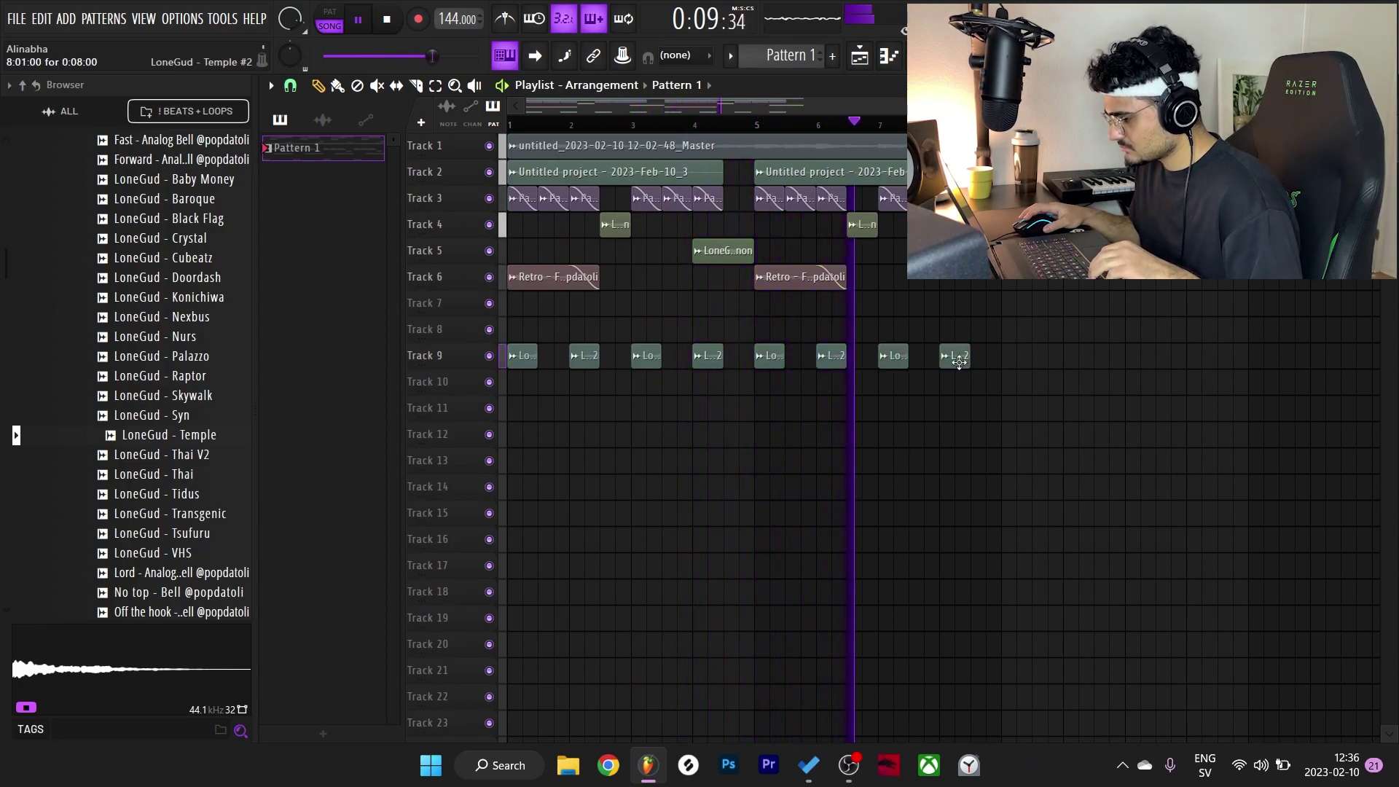
# Step: Move all Temple clips on Track 9 half a bar later and delete the fourth and eighth clips
pyautogui.moveTo(955, 358); pyautogui.dragTo(986, 357)
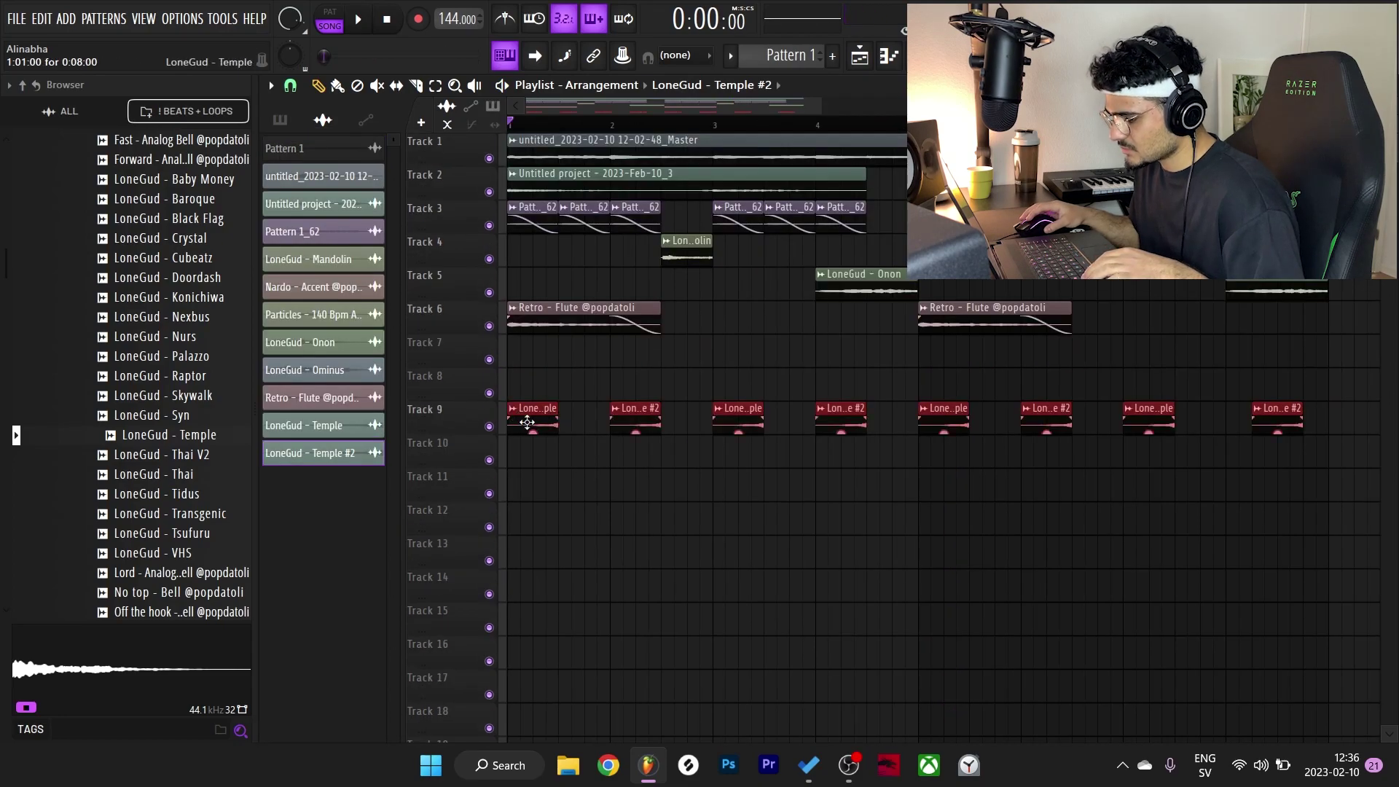
pyautogui.moveTo(569, 427); pyautogui.dragTo(582, 428)
pyautogui.press('space')
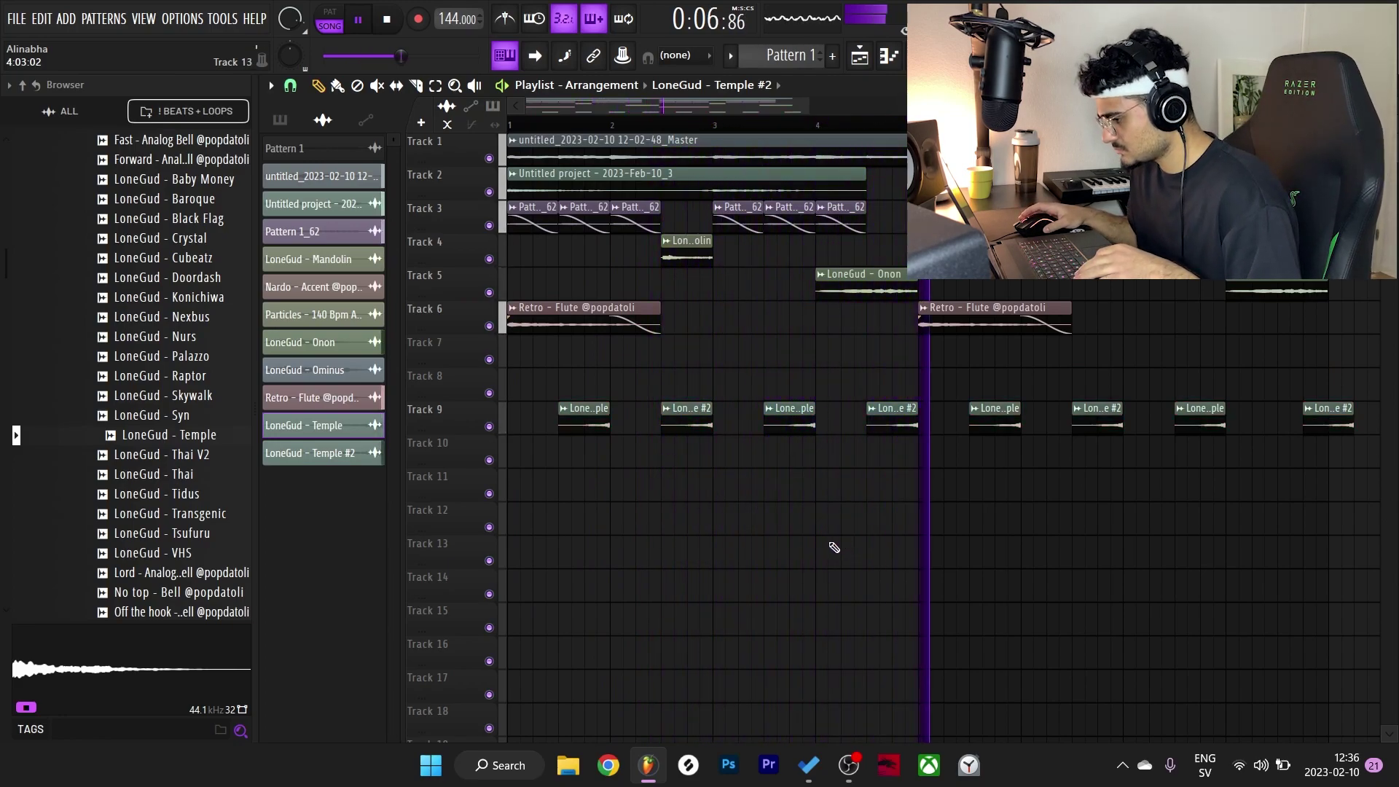
pyautogui.rightClick(891, 414)
pyautogui.rightClick(1327, 414)
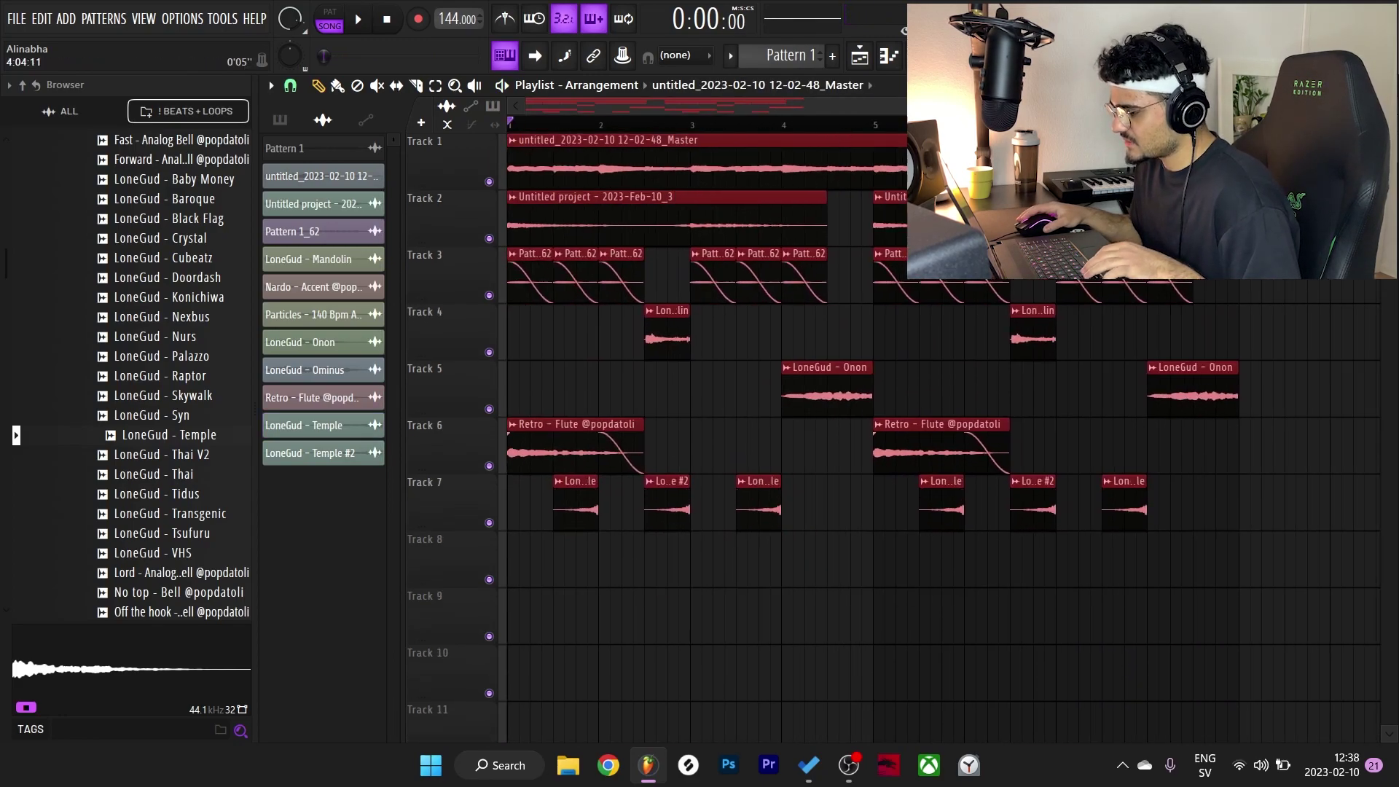
# Step: Duplicate the entire eight-bar arrangement so the copy starts at bar 9
pyautogui.hotkey('ctrl', 'b')
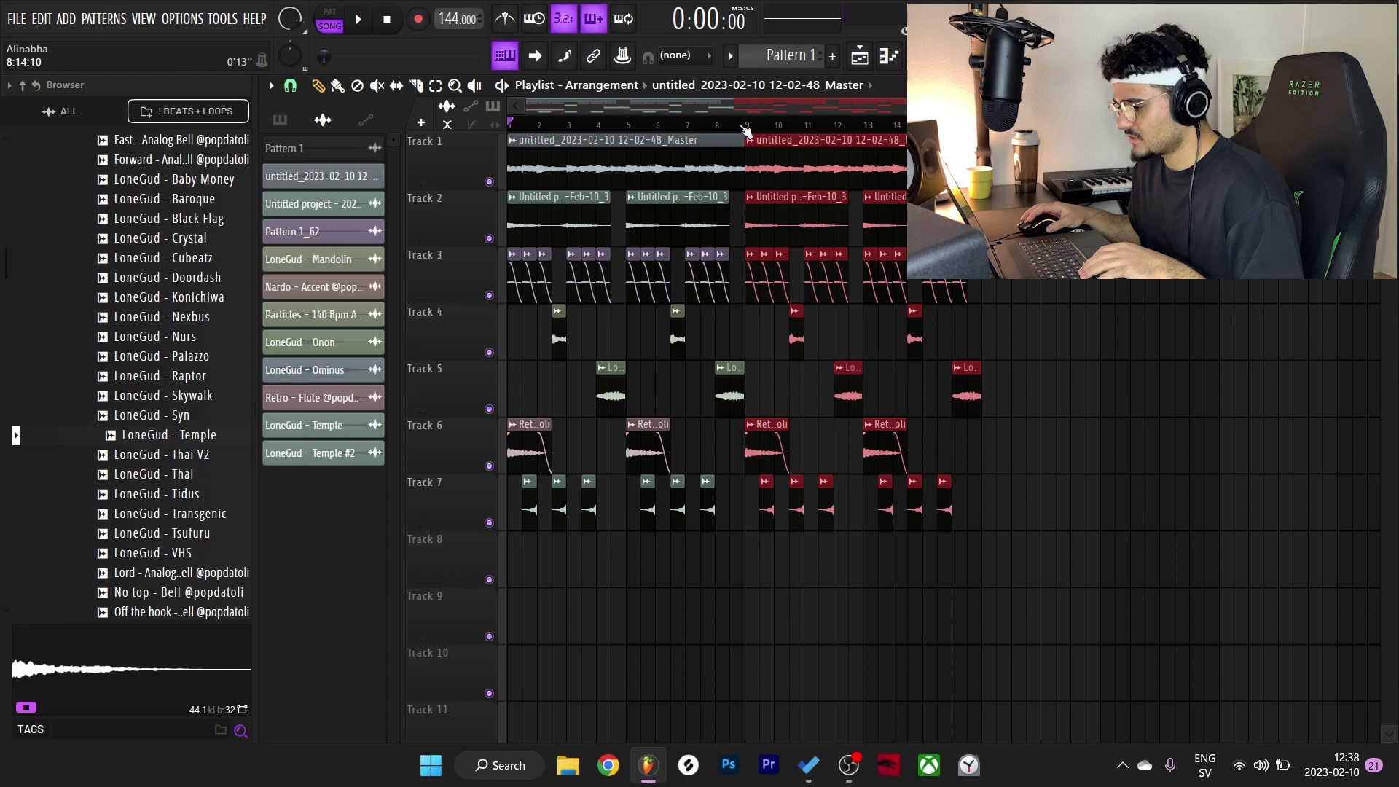
pyautogui.hotkey('ctrl', 'd')
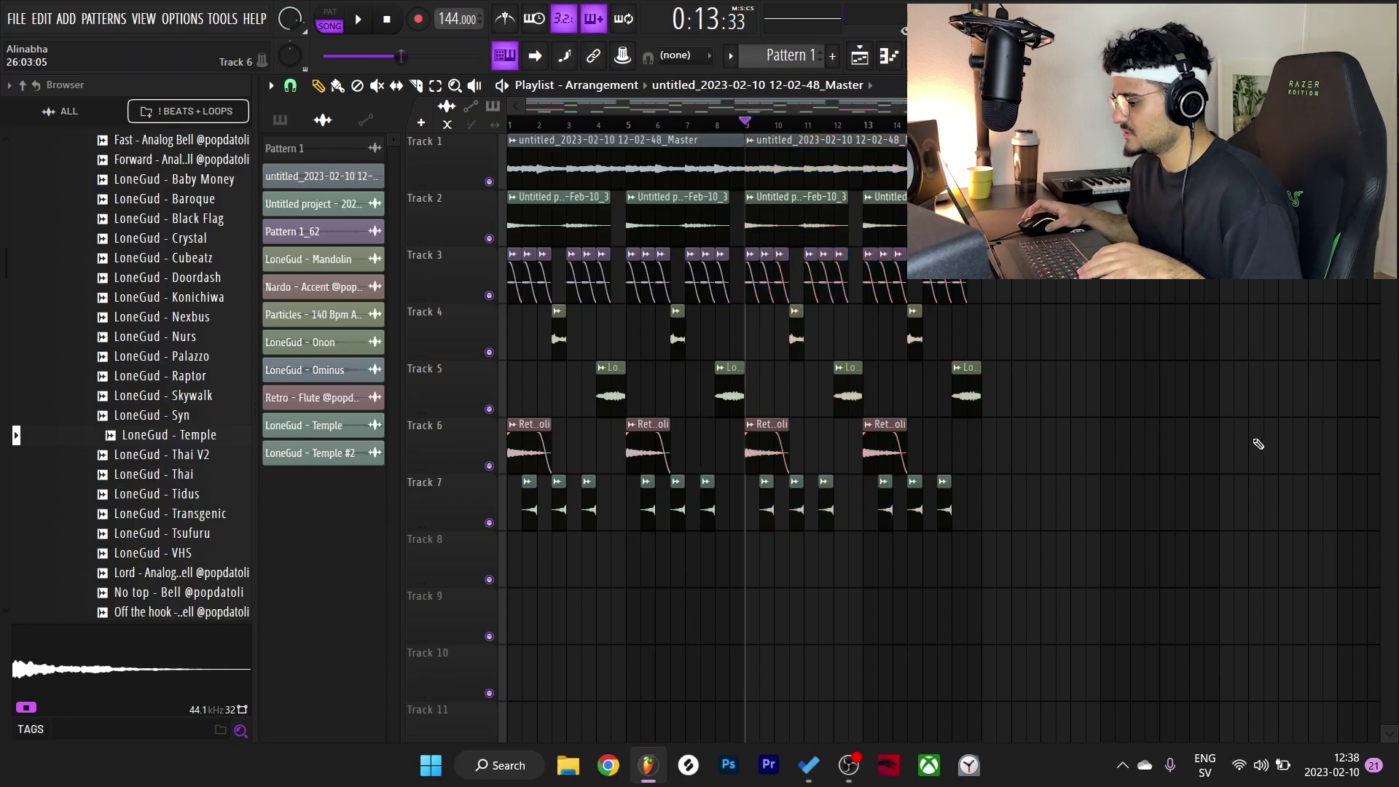
pyautogui.press('space')
pyautogui.scroll(-2, 1116, 372)
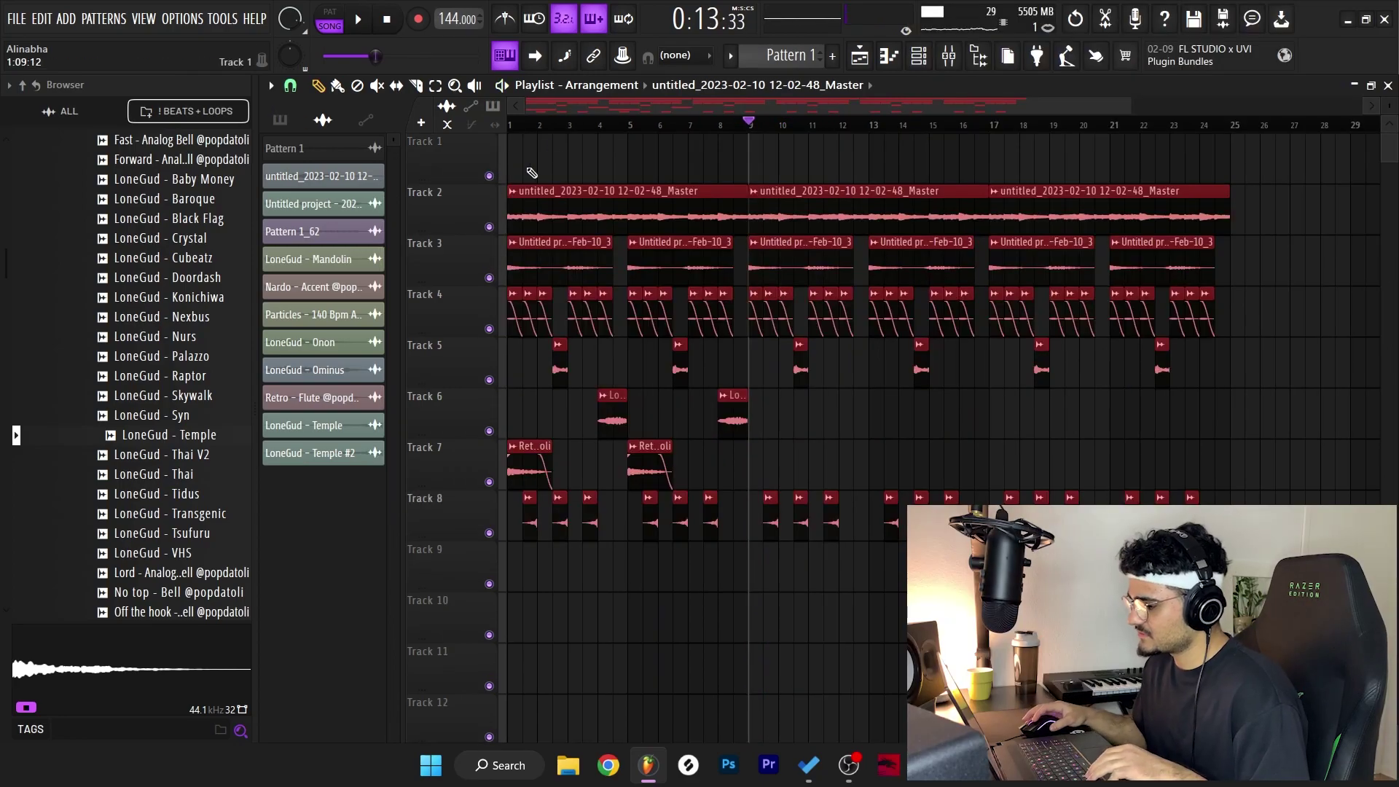
# Step: Move the first two master clips up to Track 1 and make the bar 17 master clip on Track 2 unique
pyautogui.moveTo(578, 139); pyautogui.dragTo(837, 206)
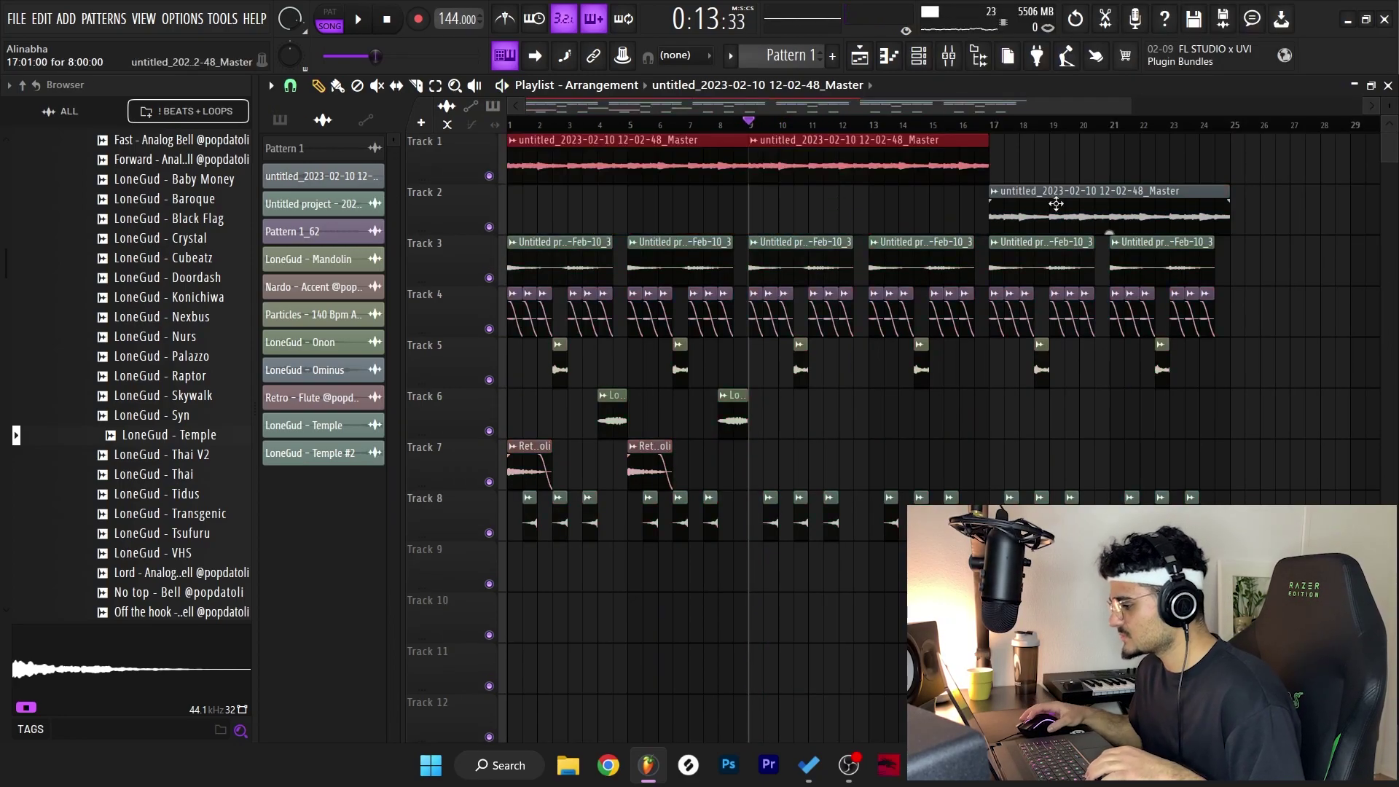
pyautogui.click(1002, 198)
pyautogui.click(1021, 315)
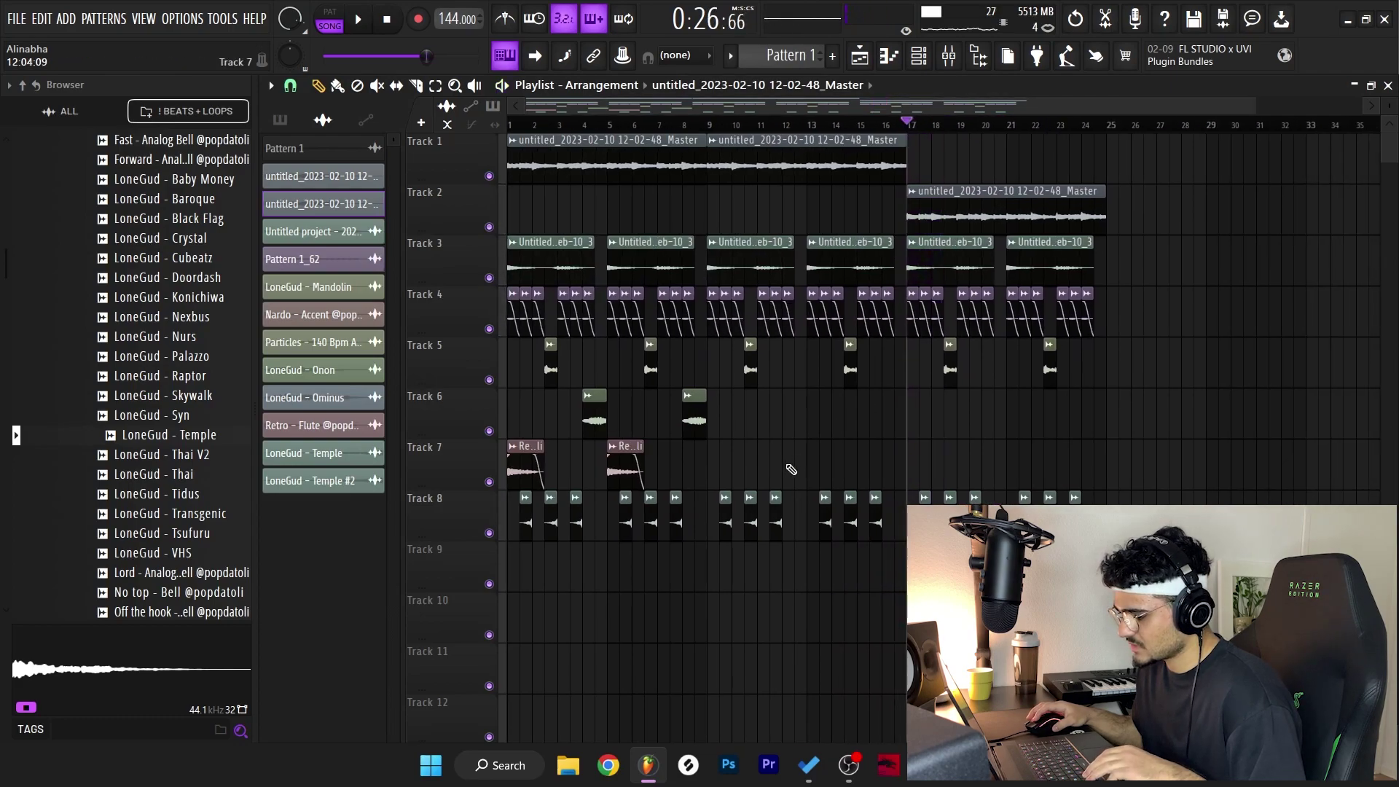
# Step: Try copies of the Onon and Retro Flute clips in bars 17 to 24 and play the section
pyautogui.moveTo(772, 423); pyautogui.dragTo(924, 453)
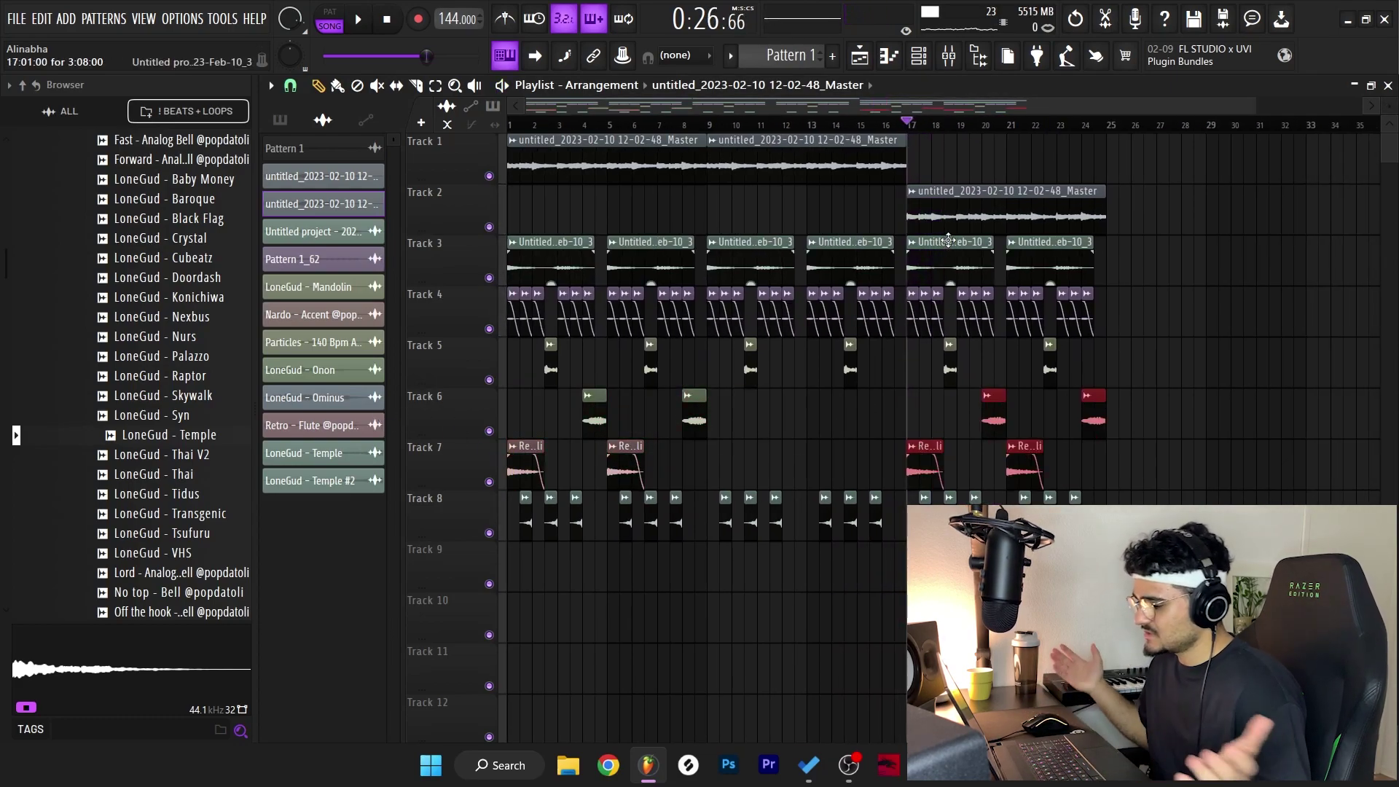
pyautogui.keyDown('ctrl'); pyautogui.click(1196, 188); pyautogui.keyUp('ctrl')
pyautogui.scroll(-1, 1166, 198)
pyautogui.press('space')
pyautogui.press('space')
# Step: Delete the copied Onon and Retro Flute clips from bars 17 to 24 and play the arrangement
pyautogui.rightClick(880, 467)
pyautogui.rightClick(968, 466)
pyautogui.rightClick(940, 419)
pyautogui.rightClick(1030, 421)
pyautogui.press('space')
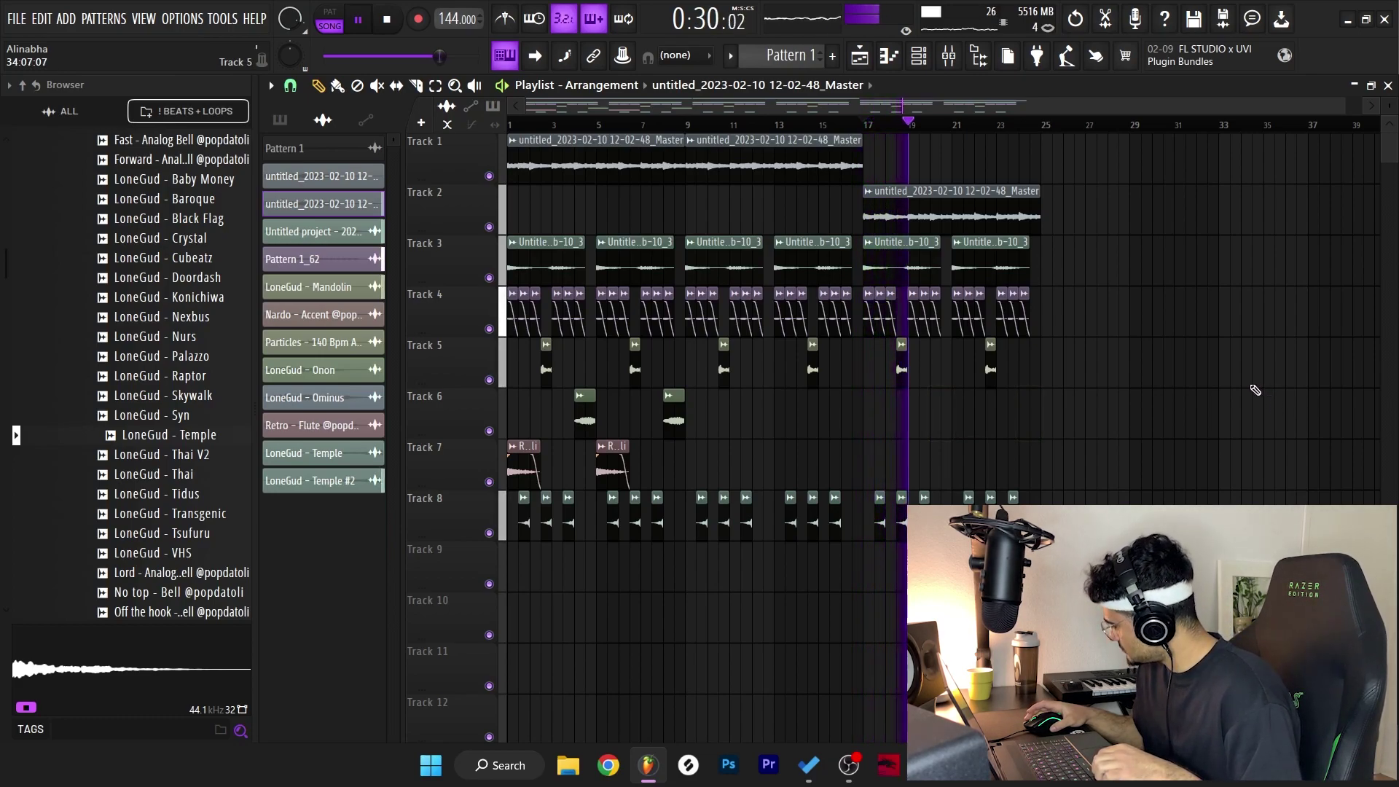
# Step: Duplicate all clips in bars 17 to 24 so the copy fills bars 25 to 32
pyautogui.scroll(-2, 1173, 342)
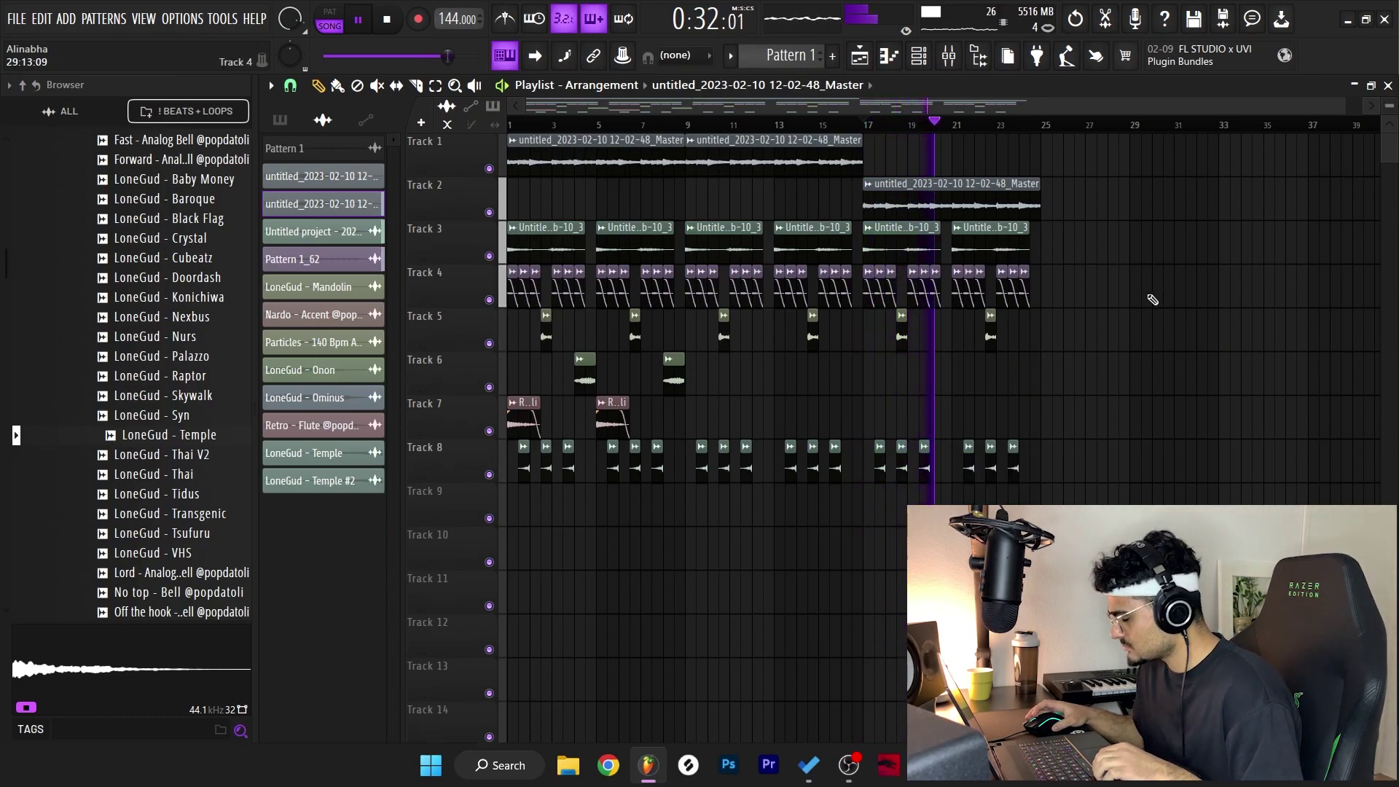
pyautogui.moveTo(1199, 481); pyautogui.dragTo(866, 134)
pyautogui.hotkey('ctrl', 'b')
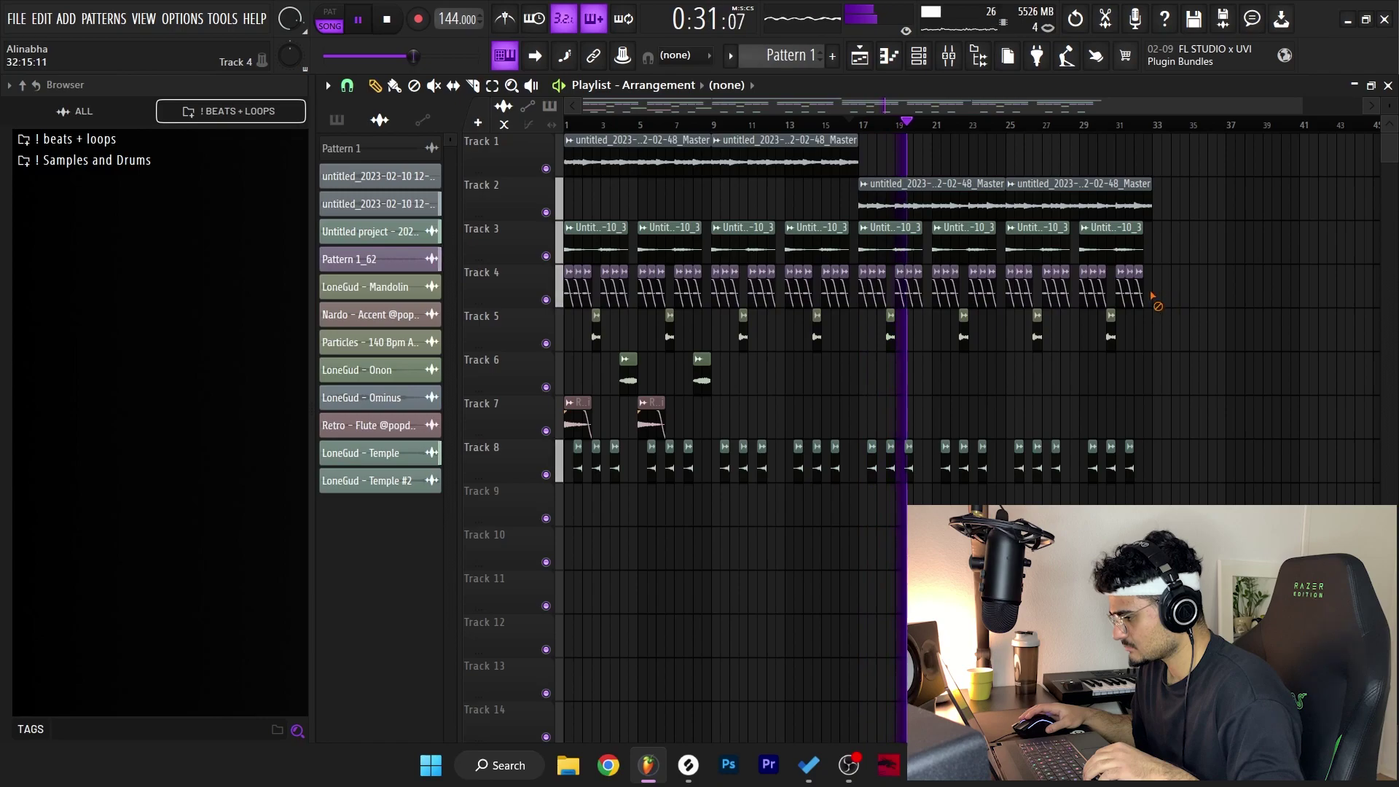
# Step: Delete the Pattern 1_62 clips from bars 25 to 32 on Track 4 and review the full arrangement during playback
pyautogui.moveTo(1156, 303); pyautogui.dragTo(1012, 294)
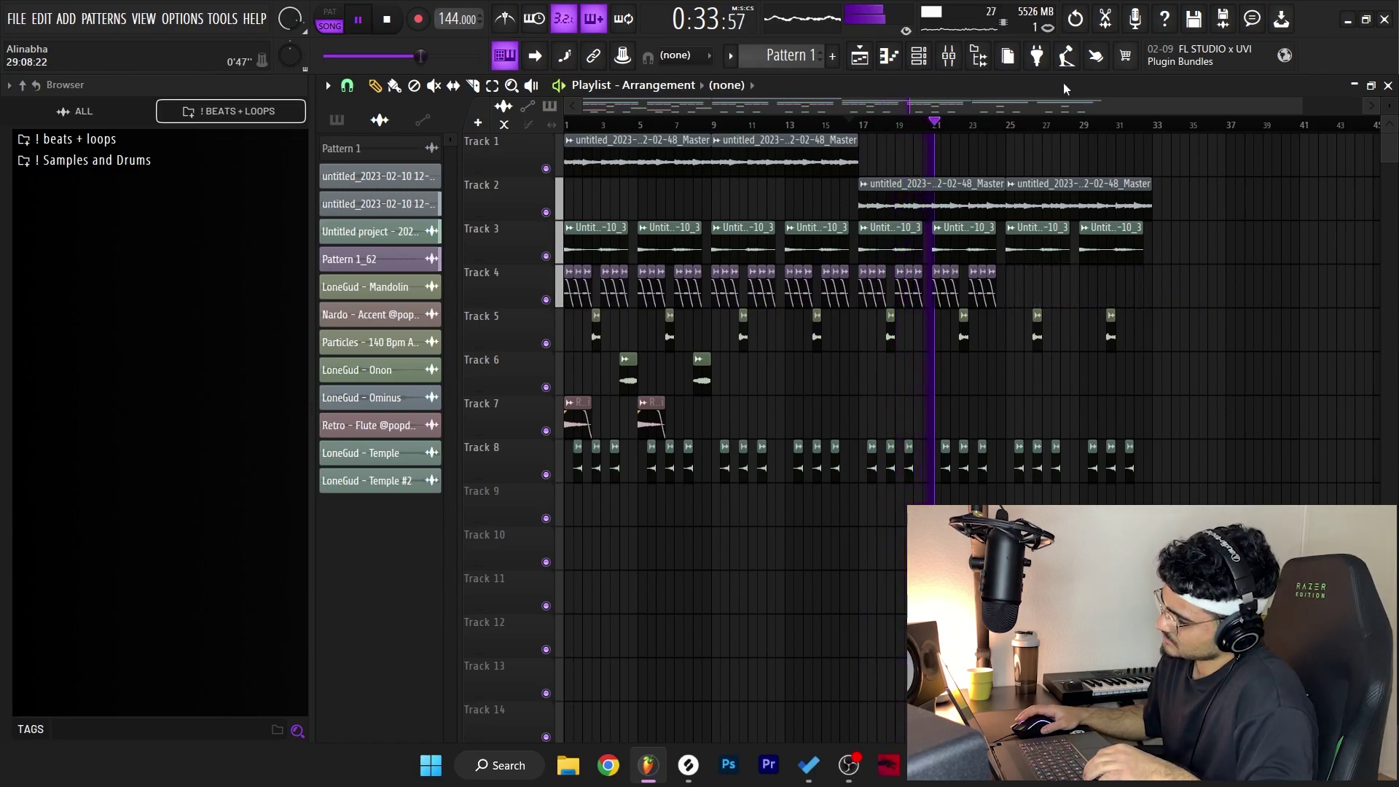
pyautogui.scroll(-4, 1000, 405)
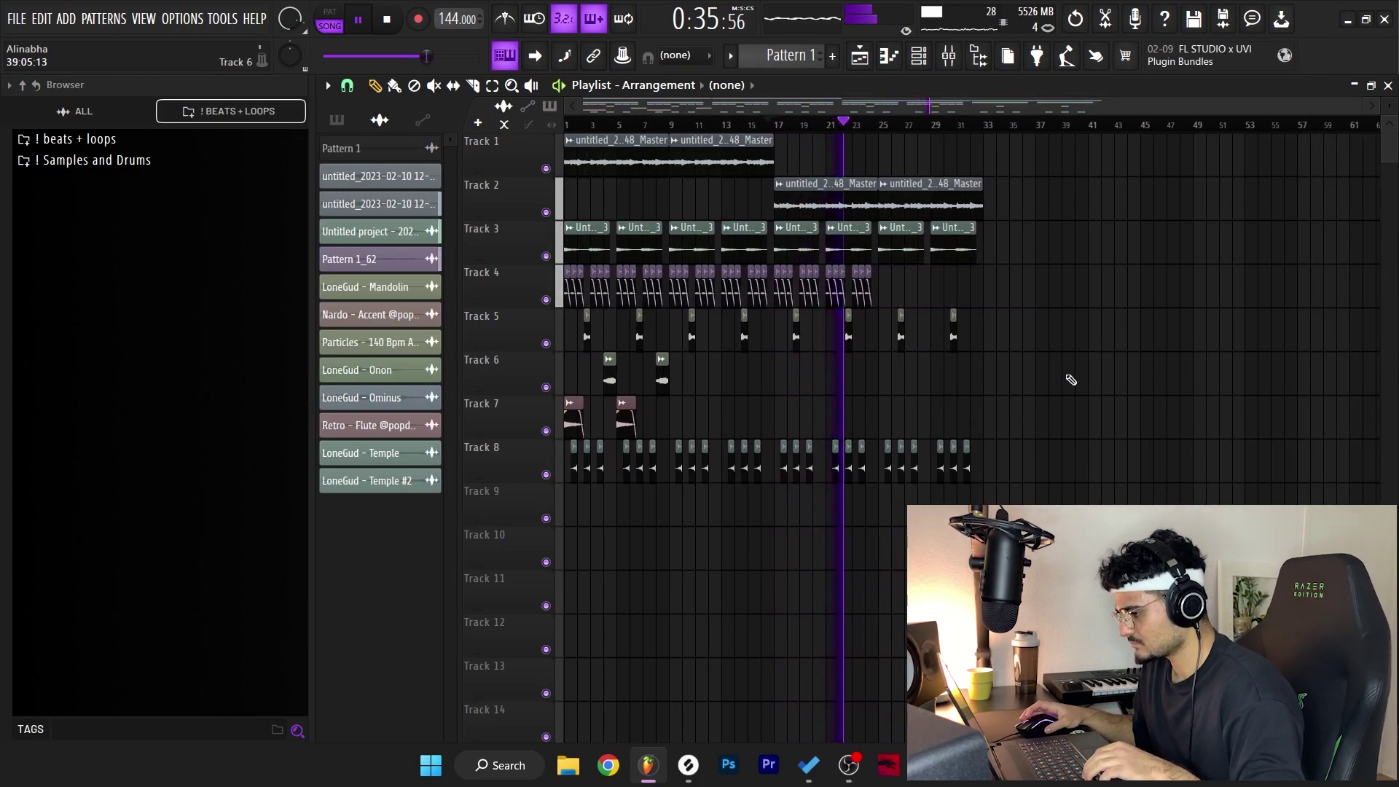
pyautogui.scroll(-1, 1063, 313)
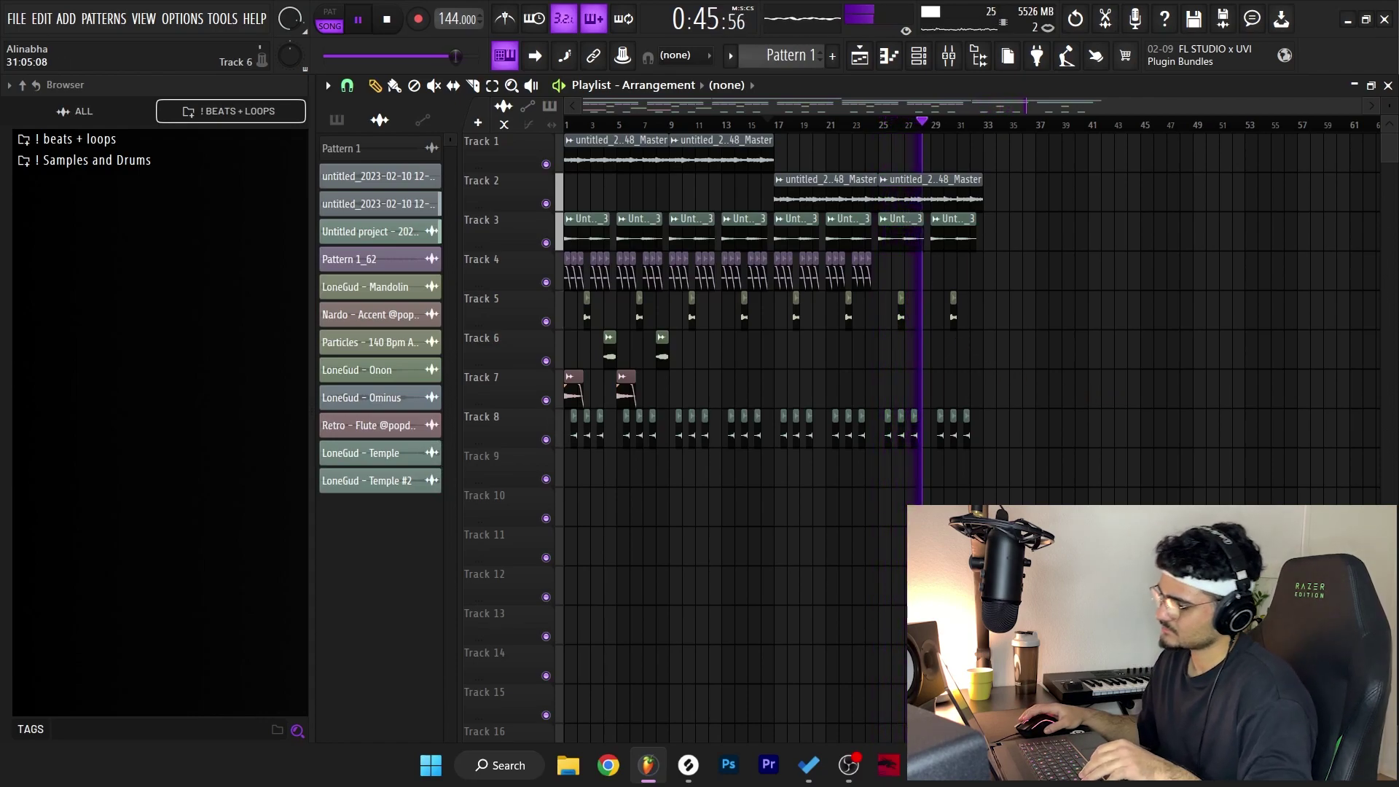
pyautogui.scroll(-1, 1077, 410)
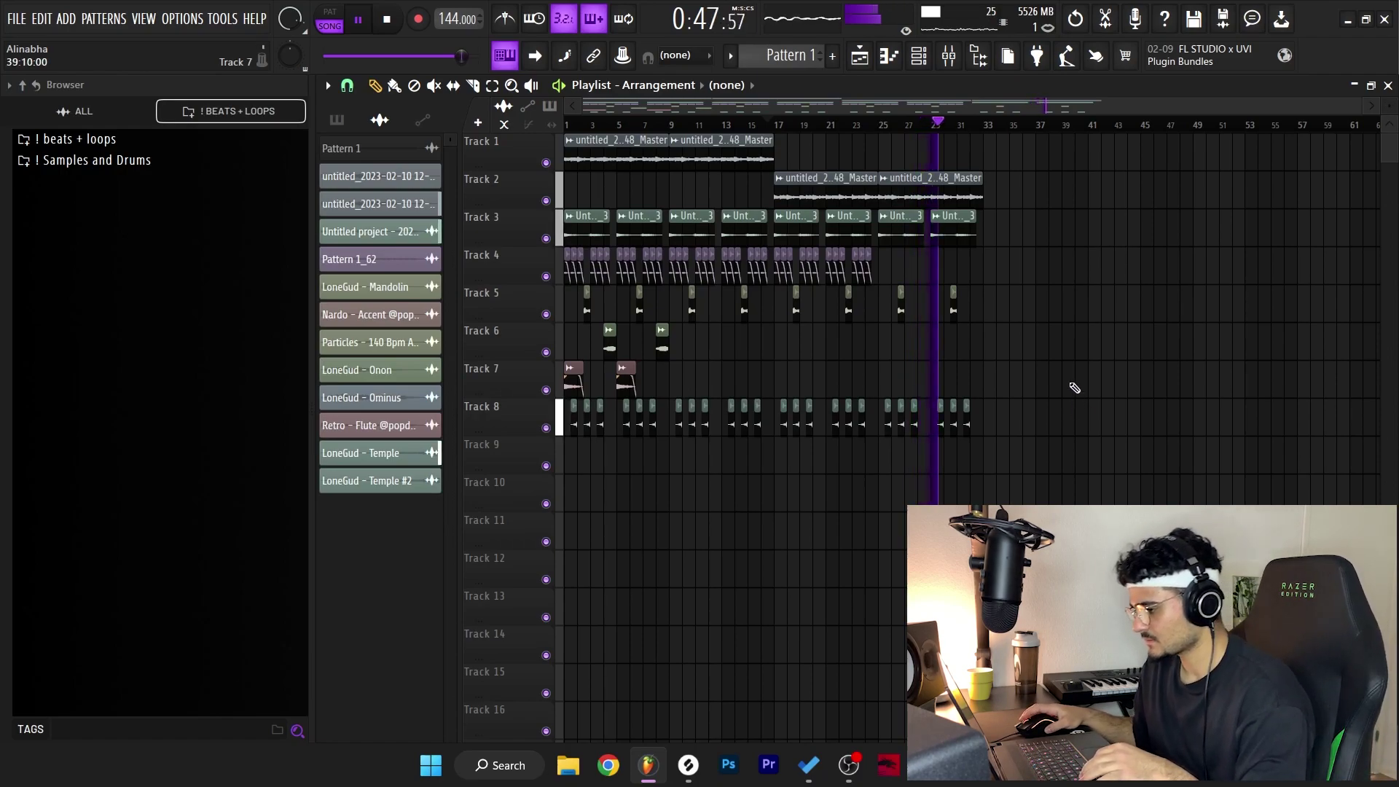